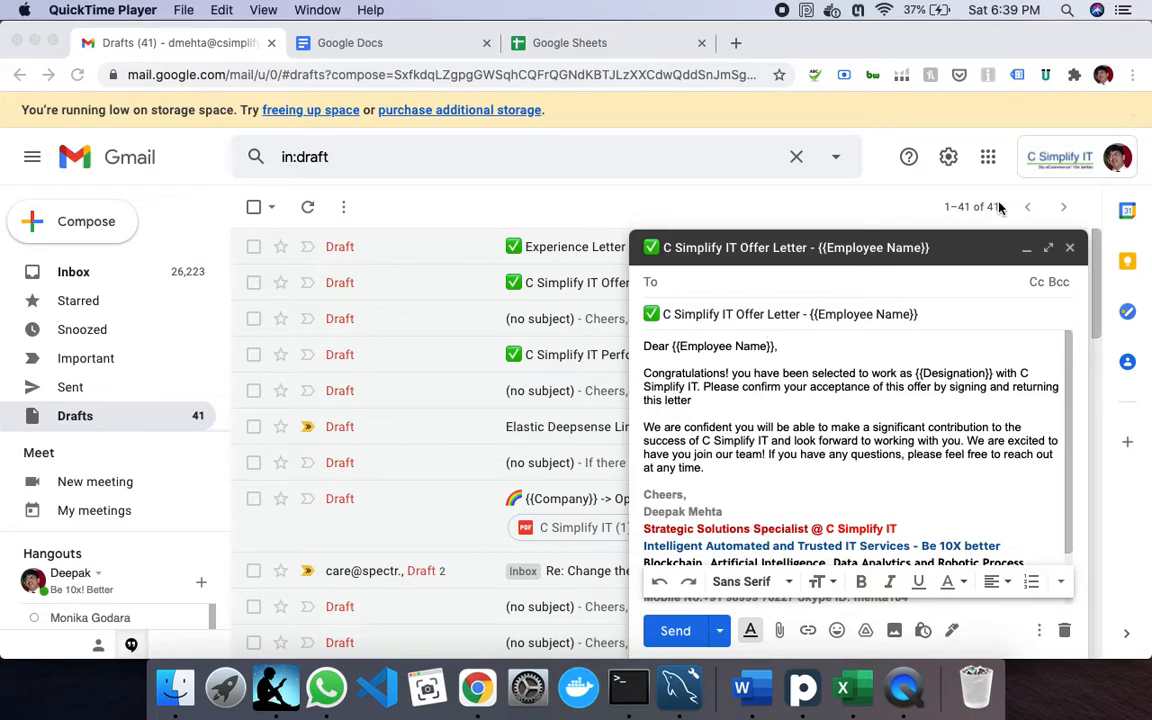
- Bring the browser with the C Simplify IT Offer Letter draft to the front
left_click(990, 165)
- Open the My Joining spreadsheet in Google Sheets from the Google apps grid
left_click(990, 162)
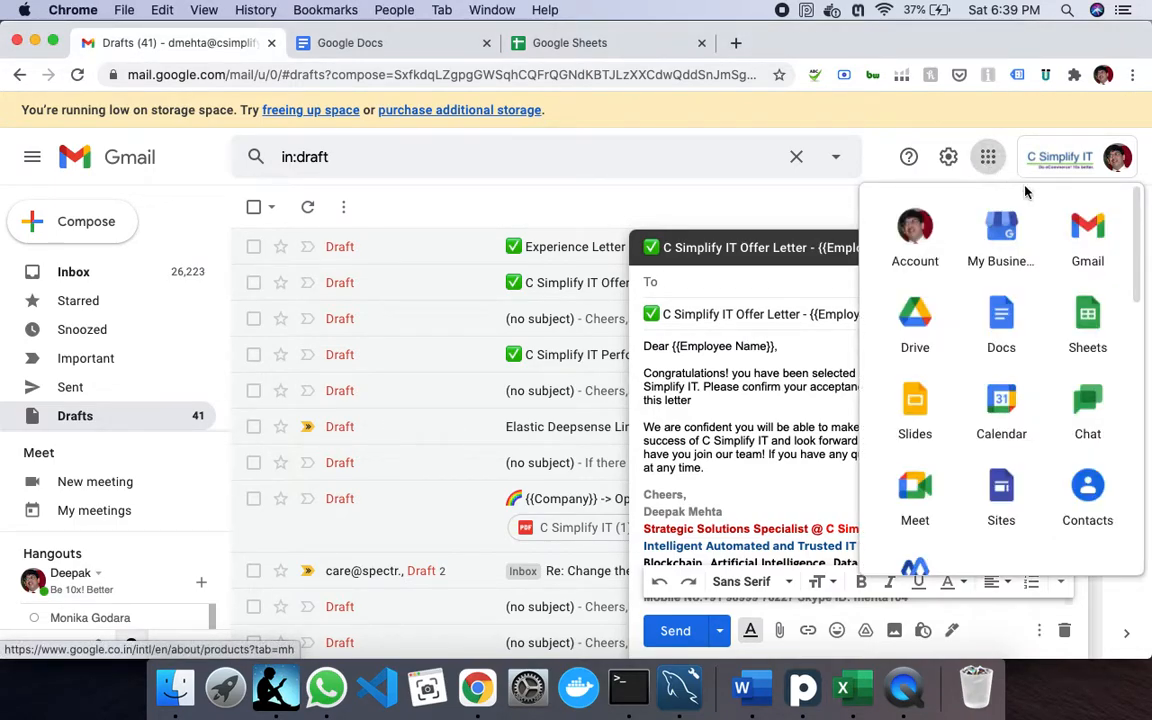
left_click(1098, 330)
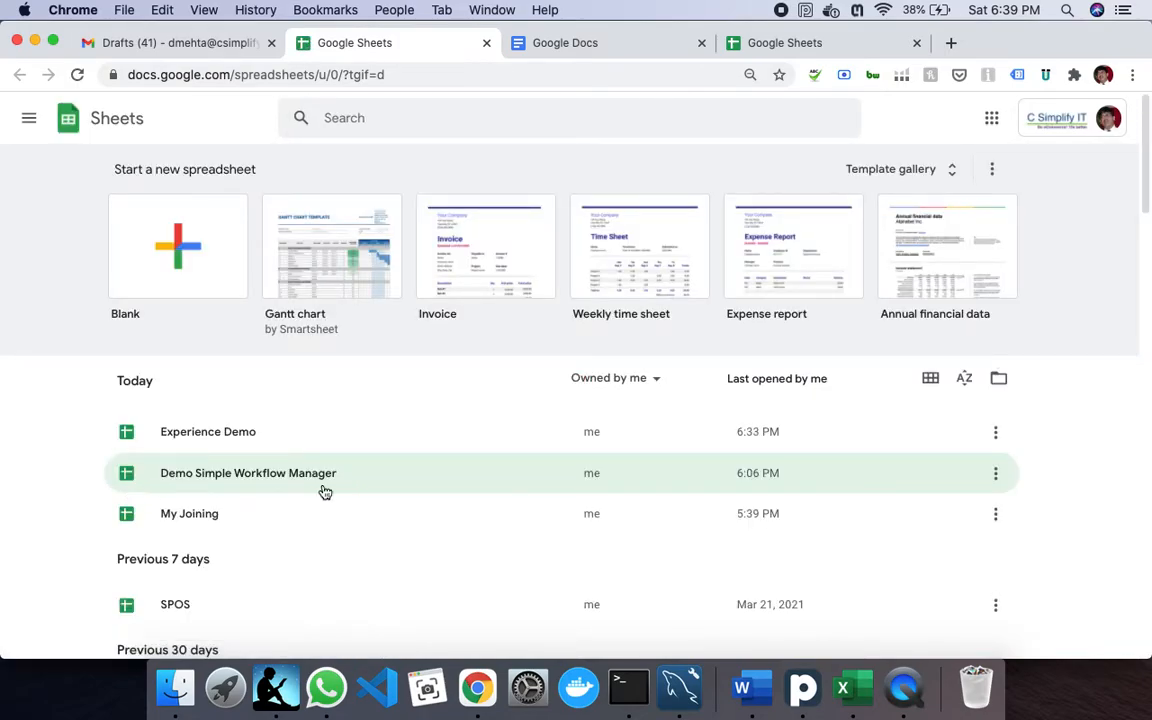
left_click(240, 523)
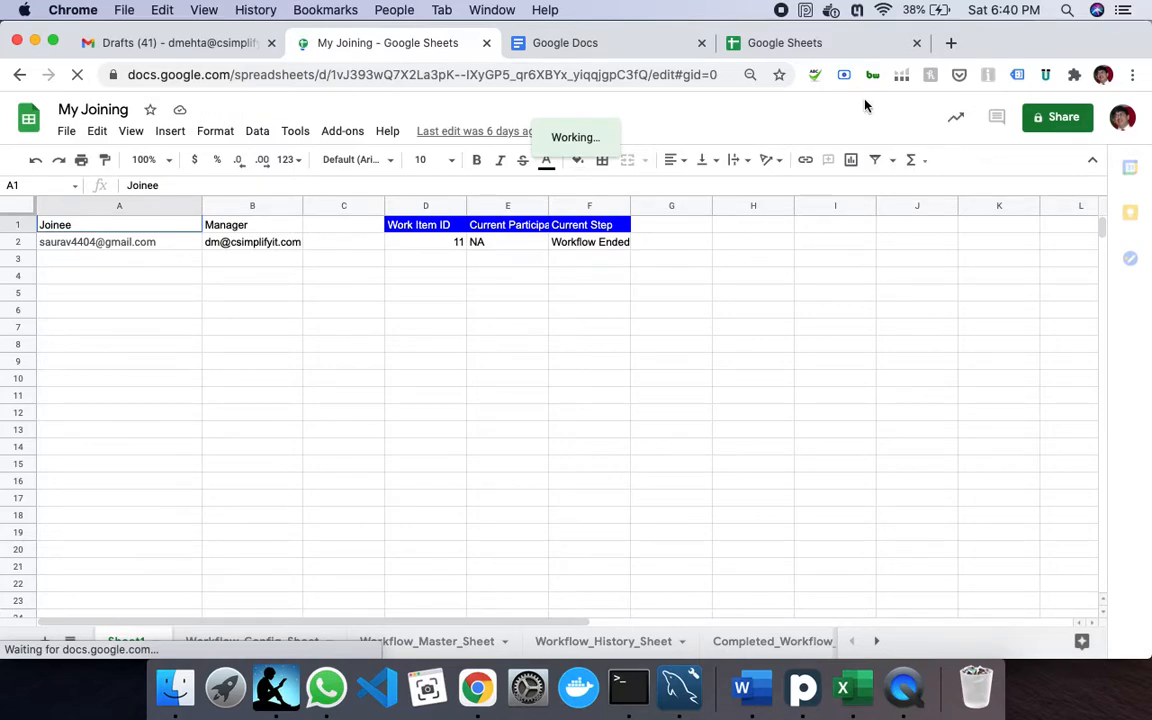
left_click(952, 44)
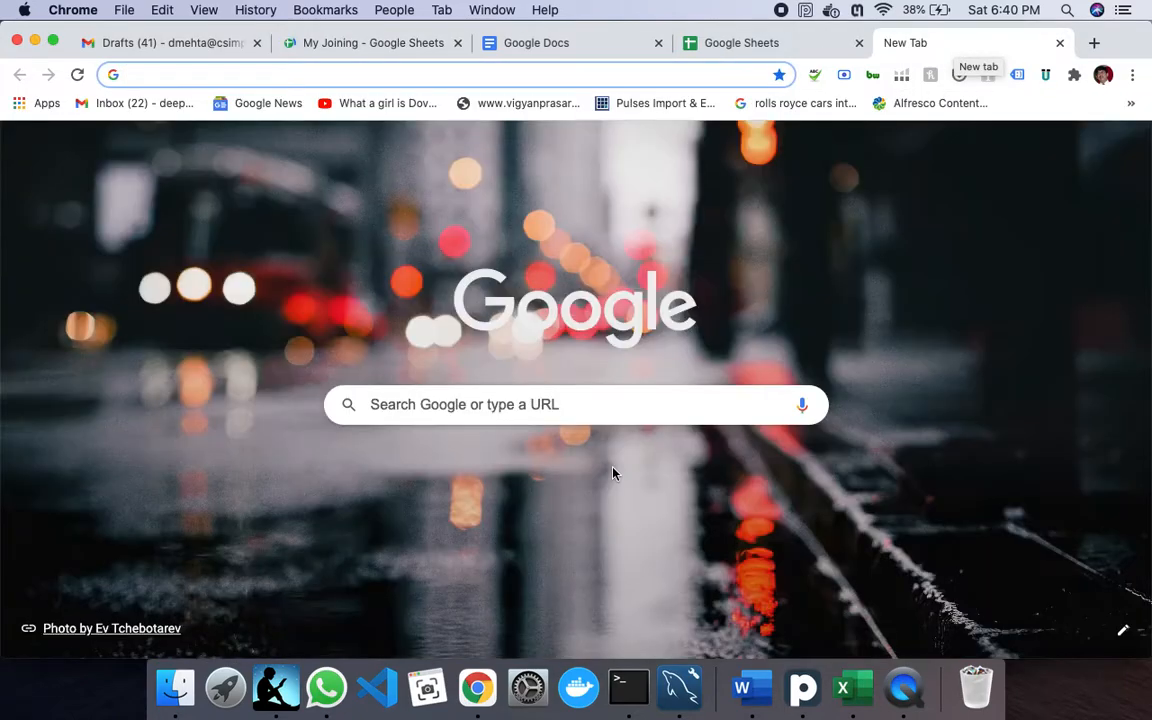
- Search Google for 'simple workflow manager' and scroll through the results
type("simple")
key("Return")
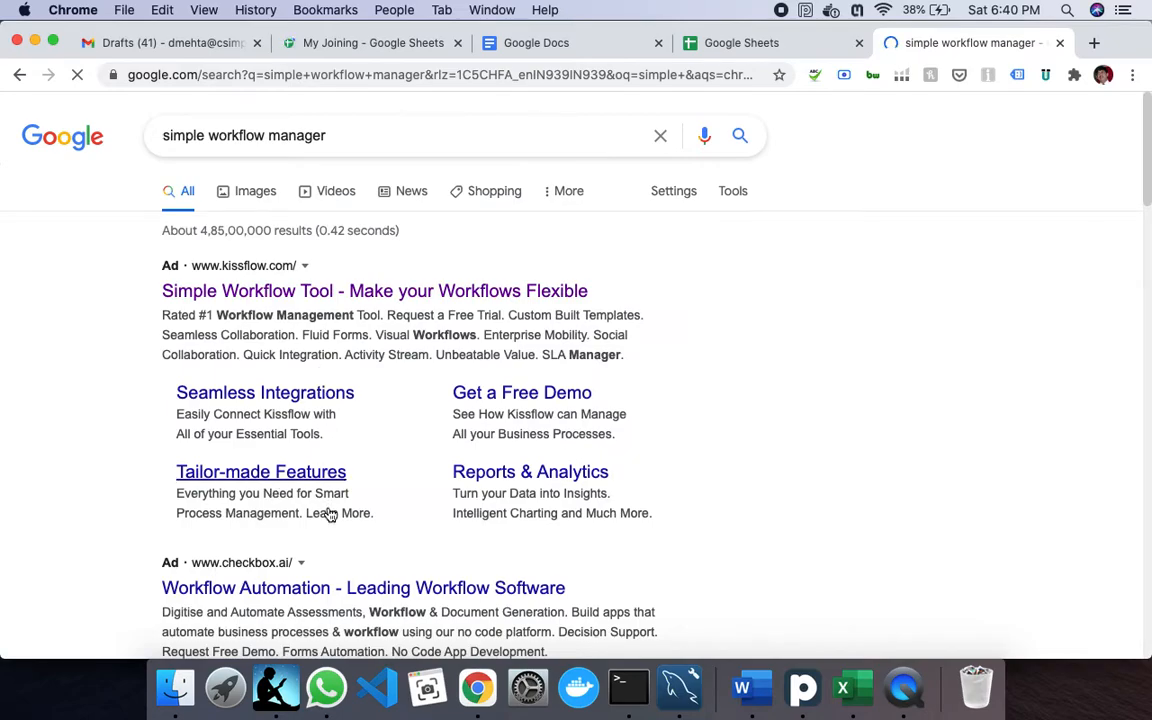
scroll(329, 514, "down", 5)
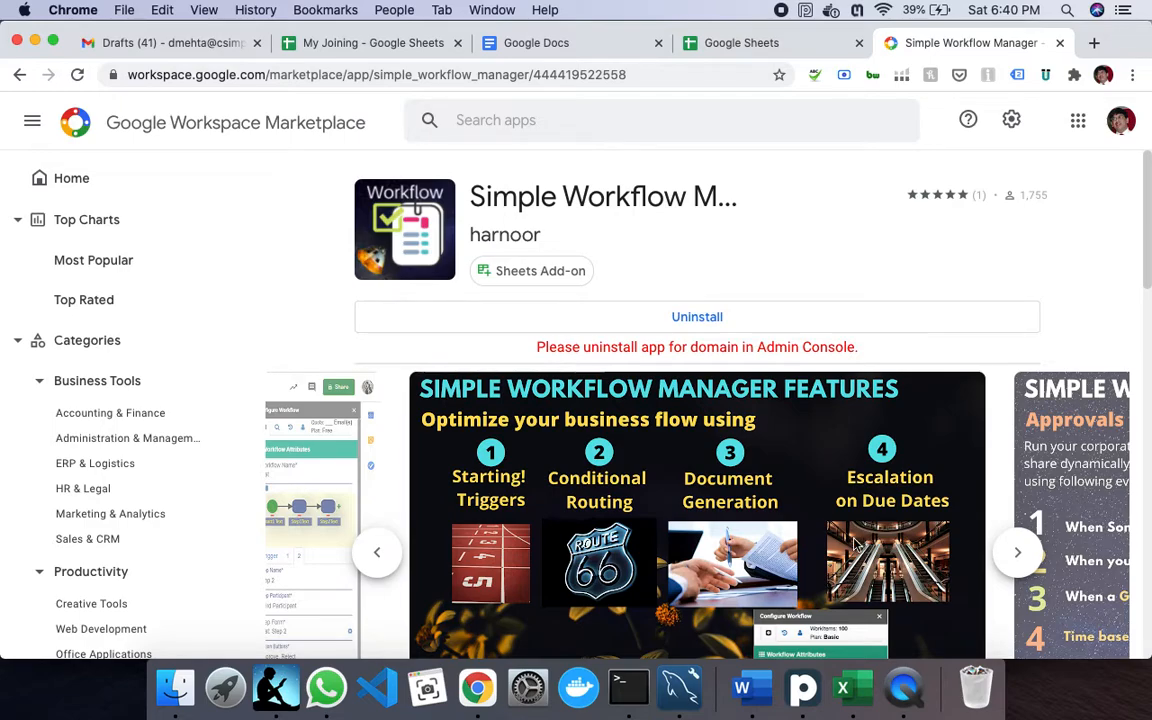
- Create a new blank spreadsheet from the My Joining file's File > New menu
left_click(778, 43)
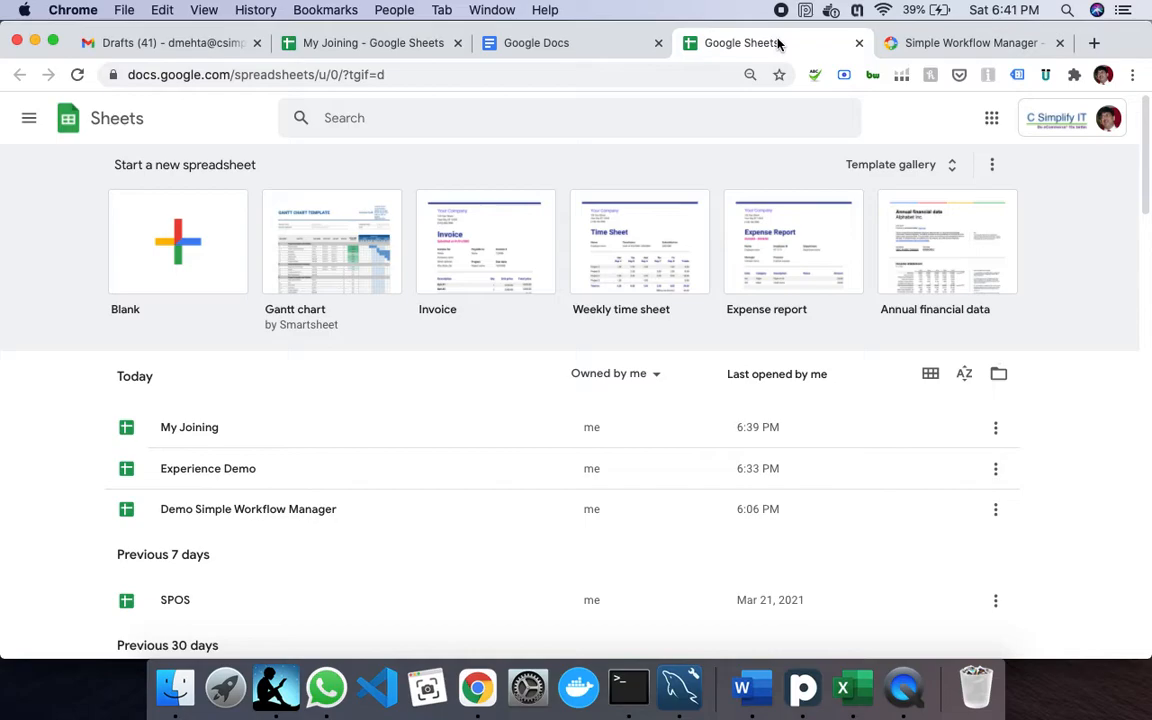
left_click(372, 43)
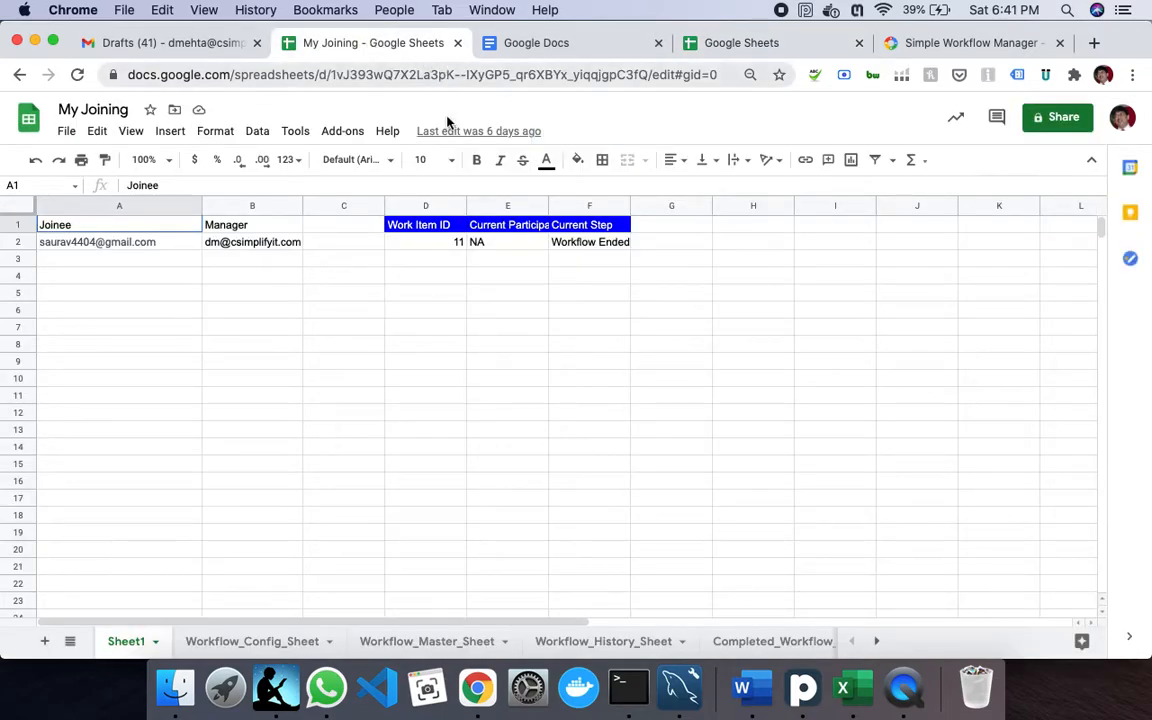
left_click(68, 133)
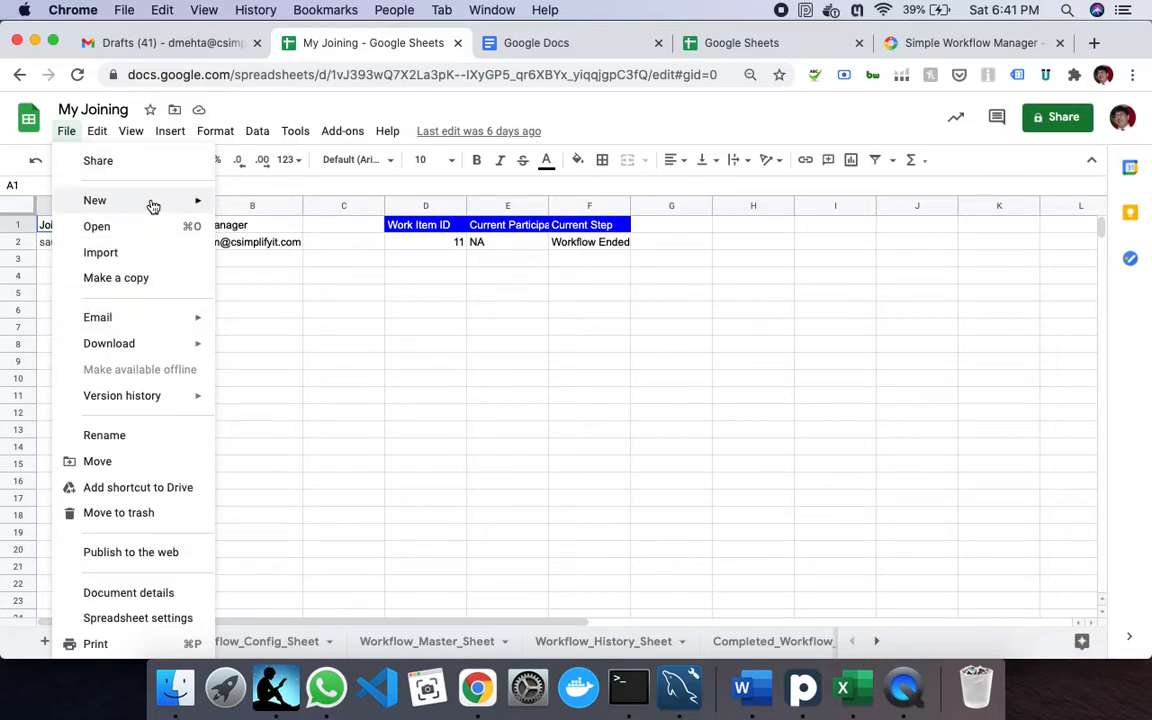
mouse_move(153, 206)
left_click(240, 203)
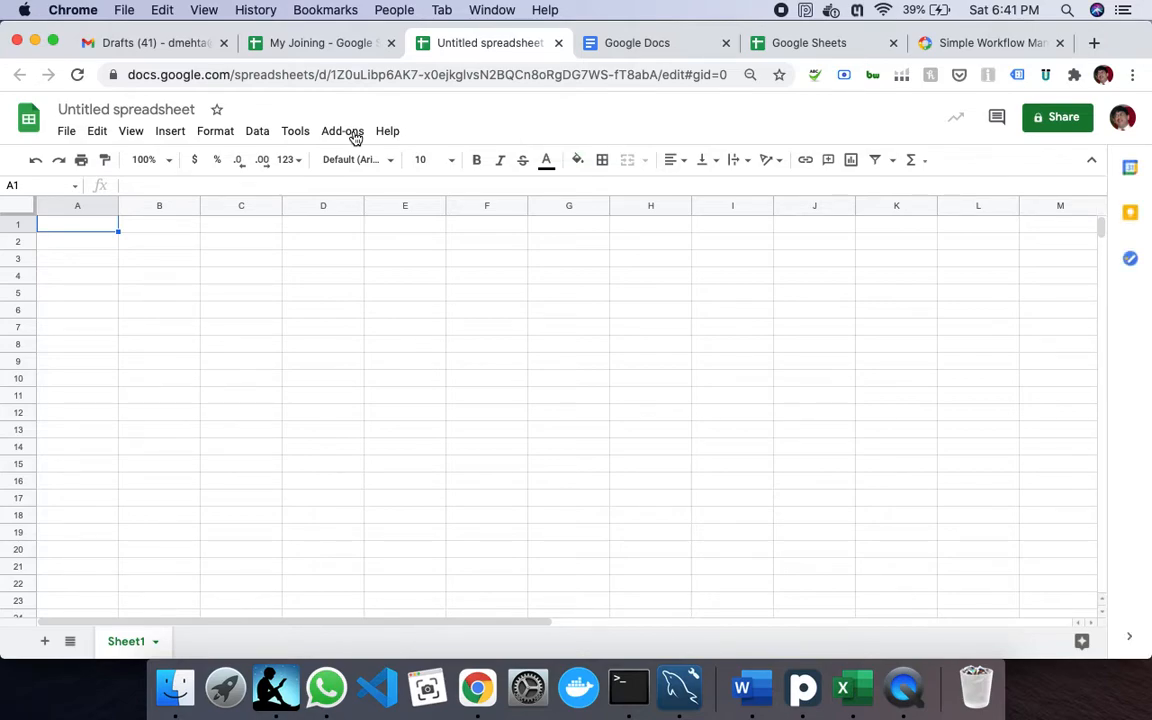
- Launch Simple Workflow Manager's Configure Workflow panel on the new spreadsheet
left_click(354, 136)
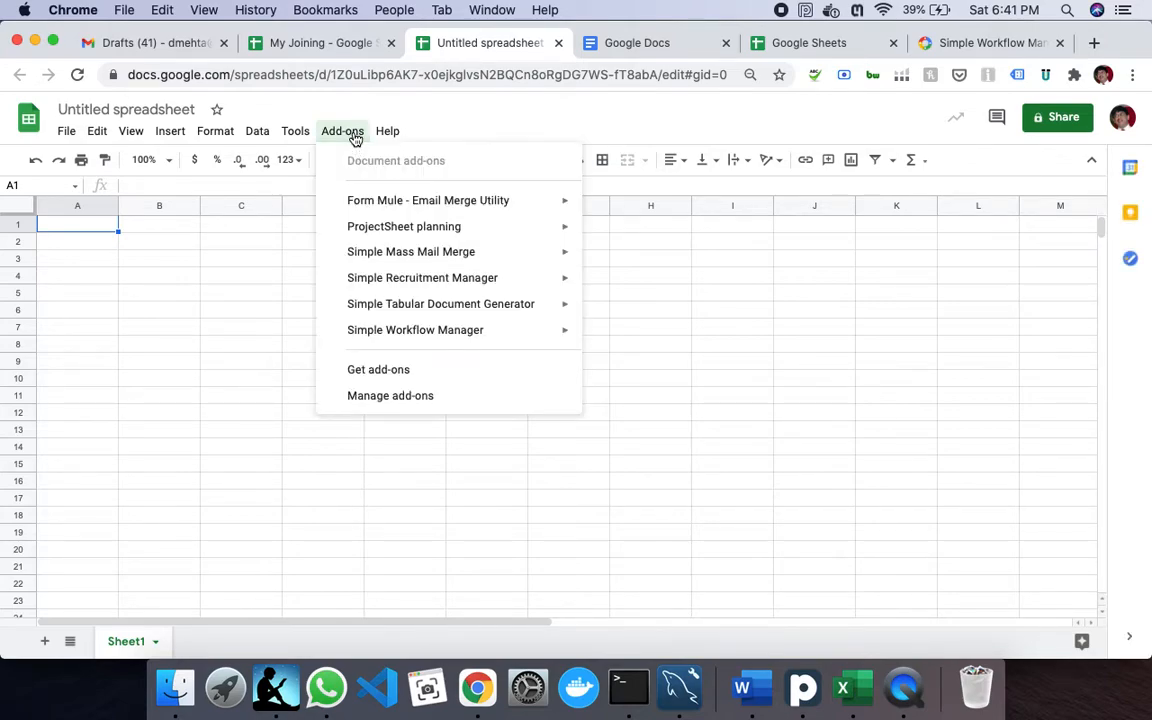
mouse_move(395, 343)
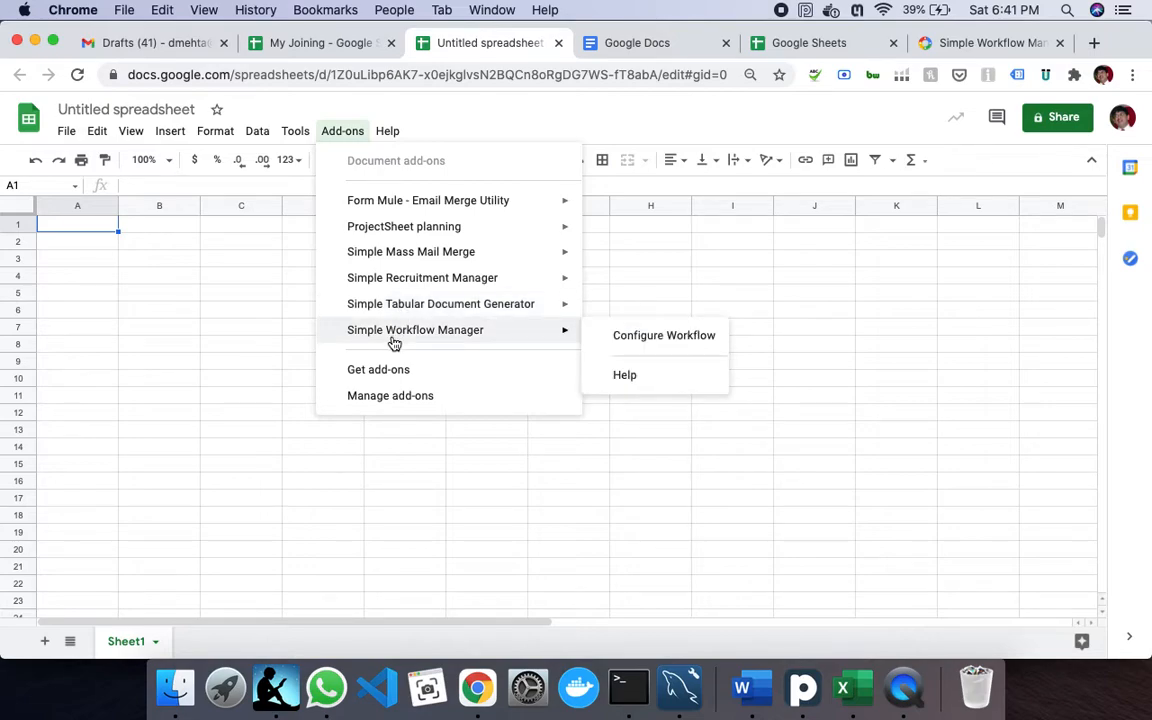
left_click(661, 340)
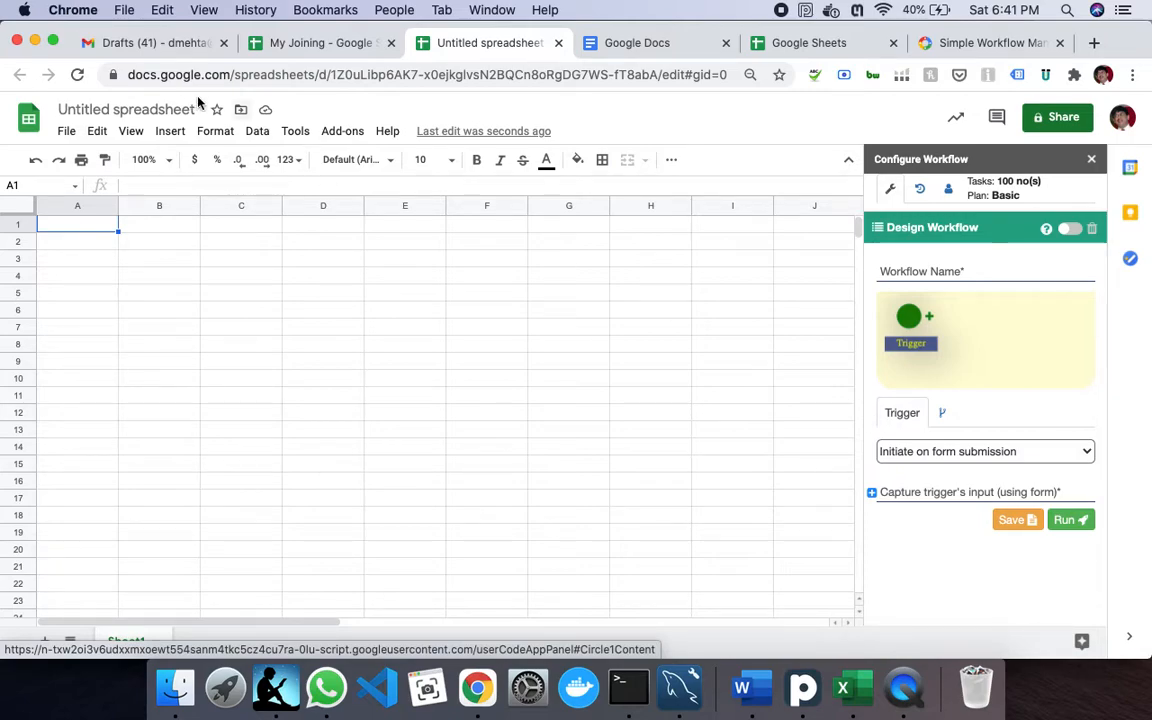
- Open Simple Workflow Manager's Configure Workflow panel on the My Joining spreadsheet
left_click(321, 42)
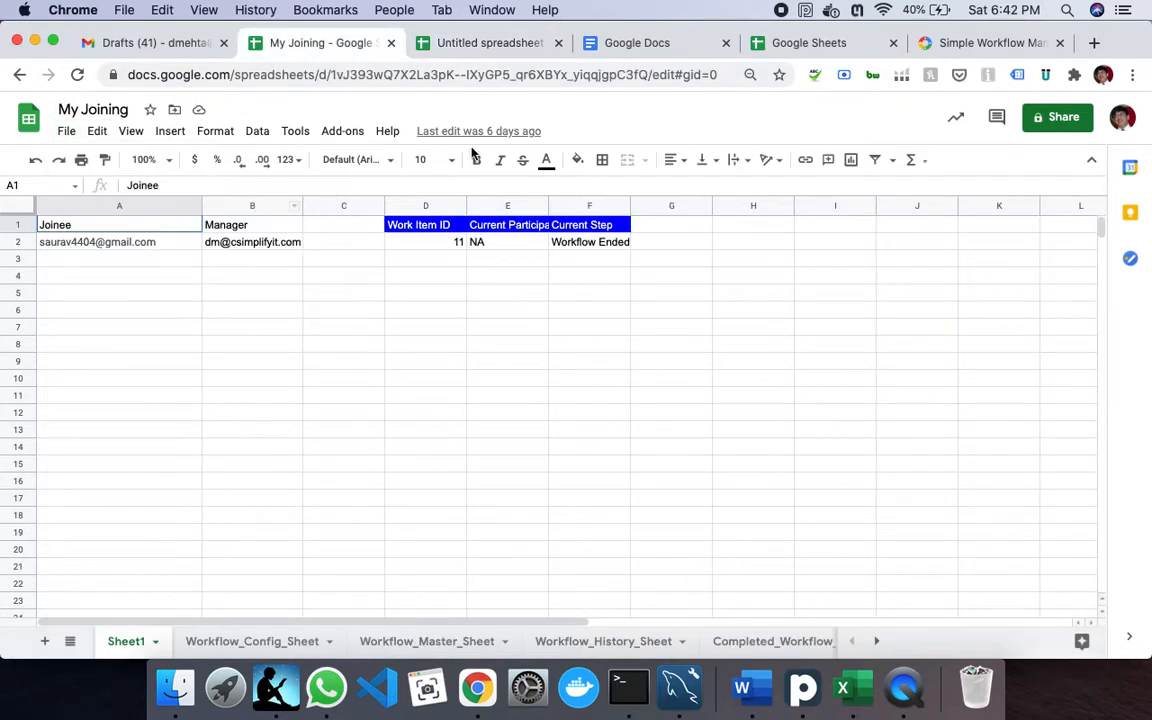
left_click(478, 395)
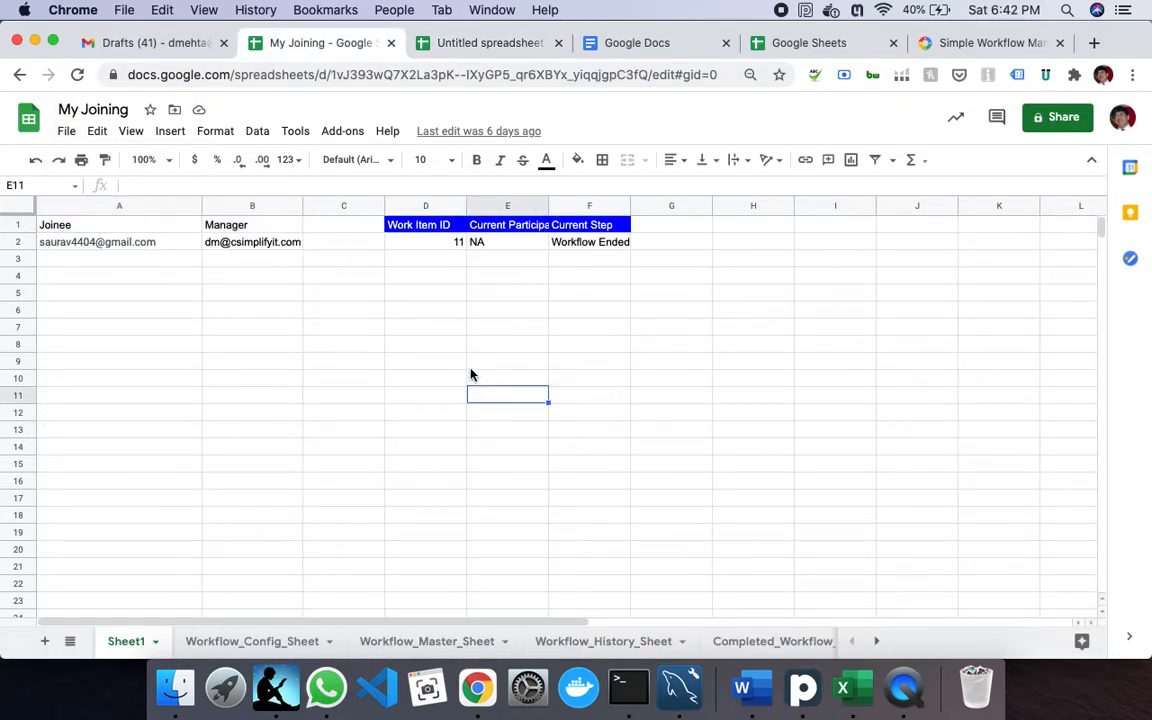
left_click(344, 136)
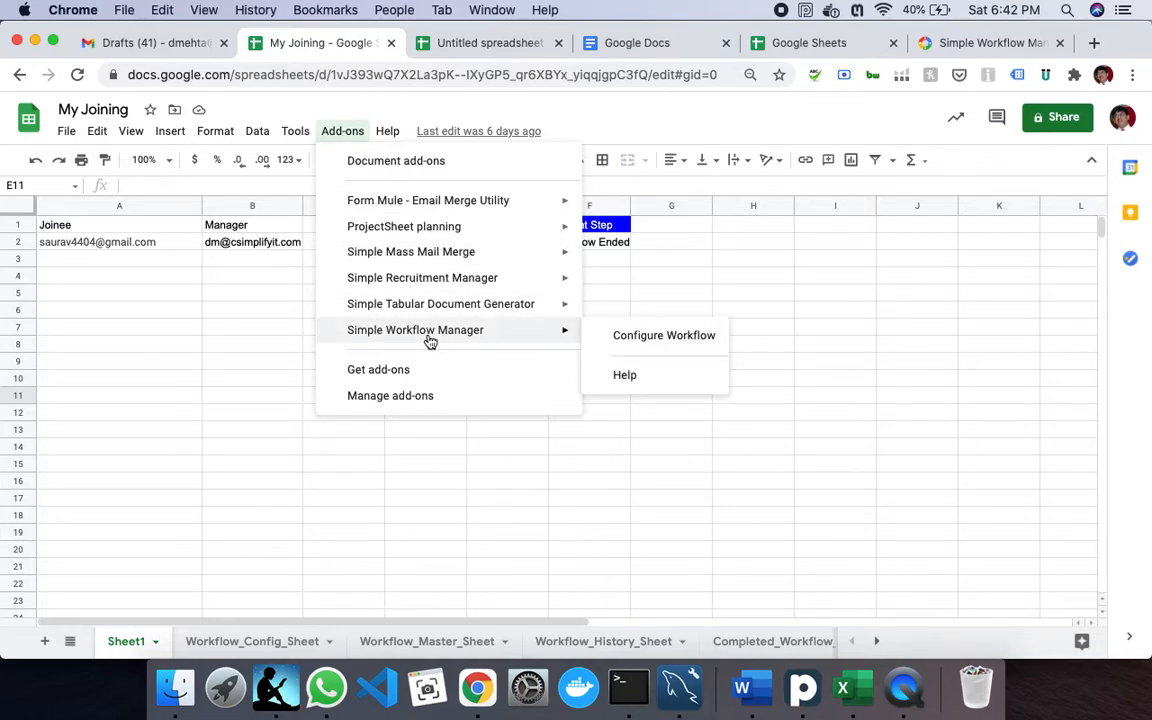
left_click(662, 349)
mouse_move(556, 333)
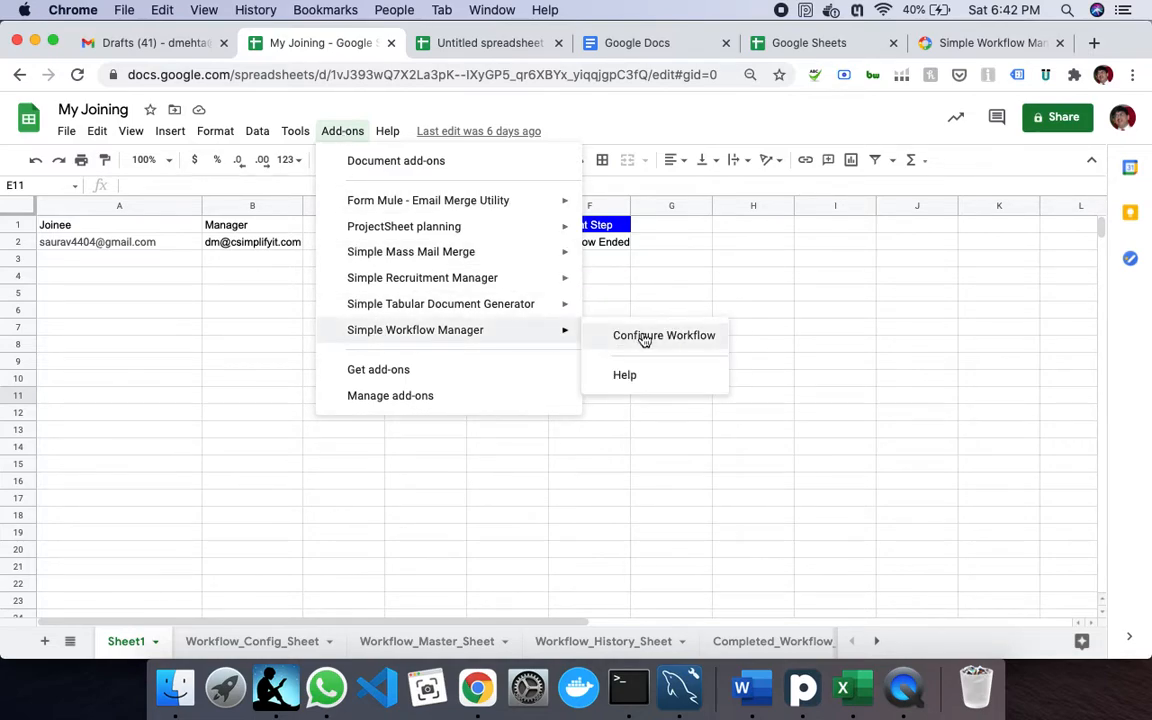
left_click(643, 338)
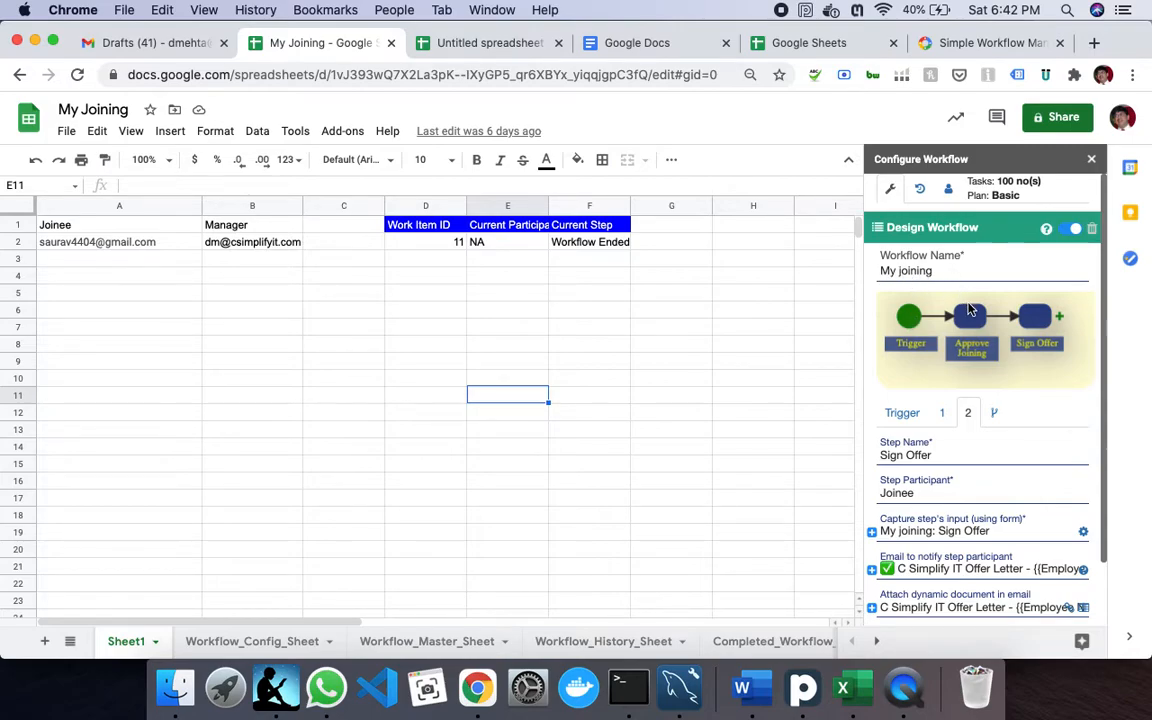
- Review the Approve Joining and Sign Offer step settings of the My joining workflow
left_click(944, 413)
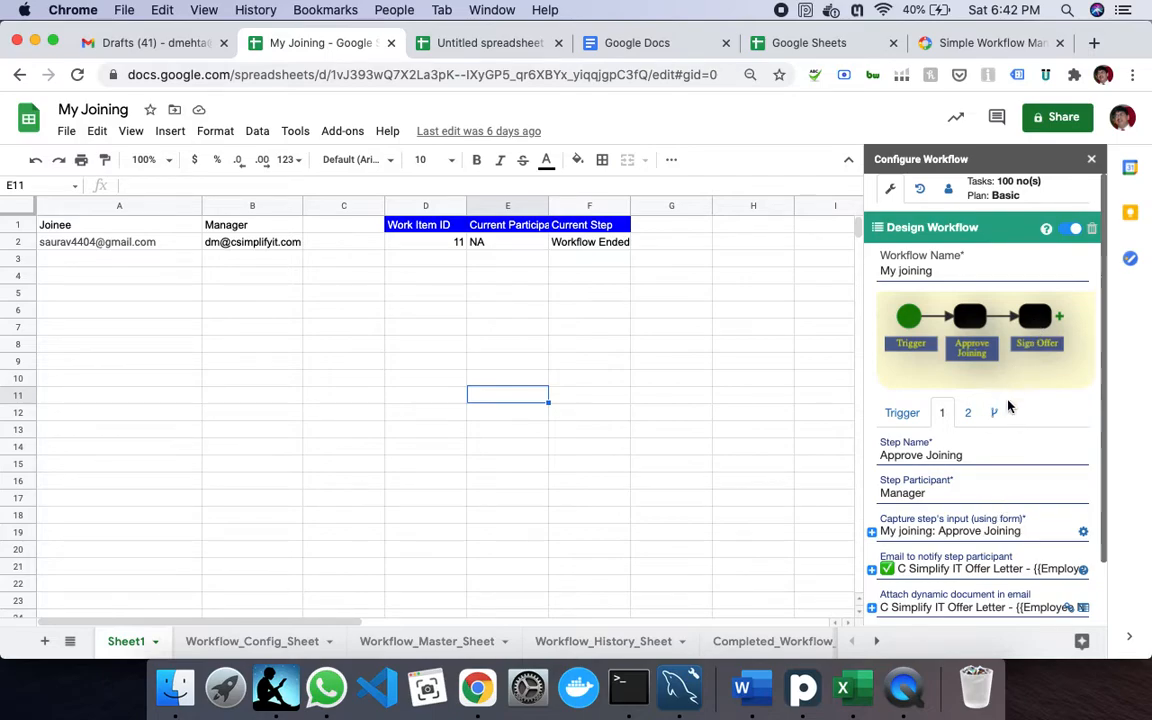
left_click(968, 414)
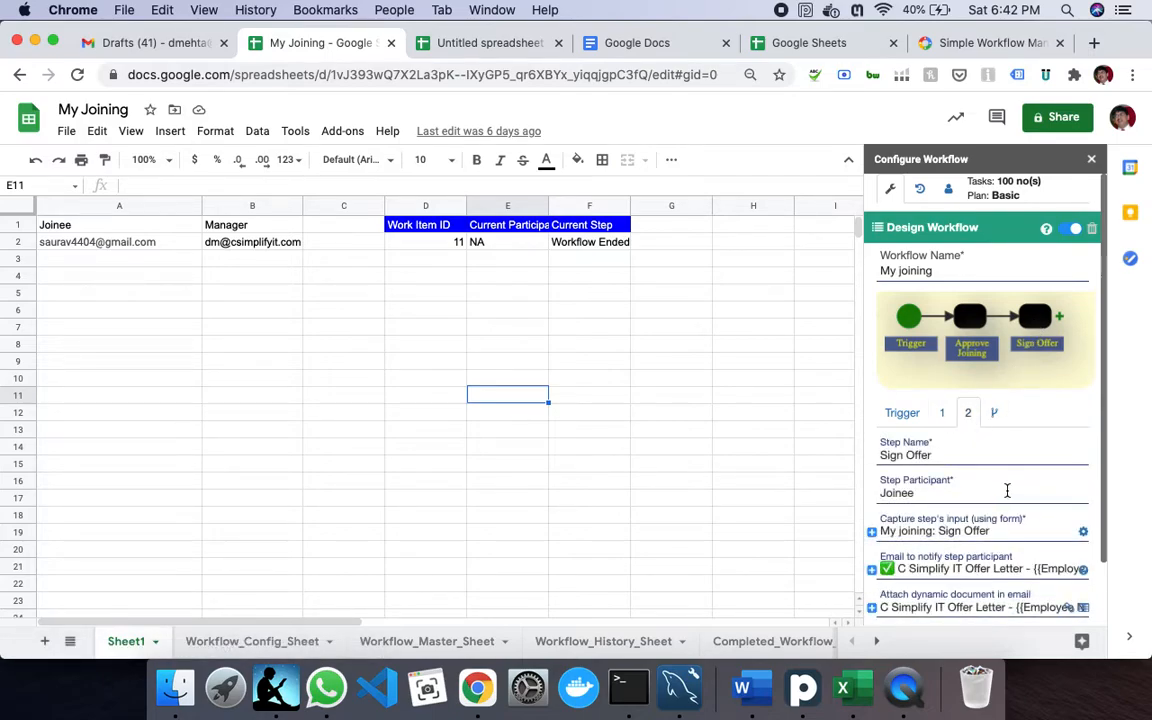
scroll(1006, 490, "down", 1)
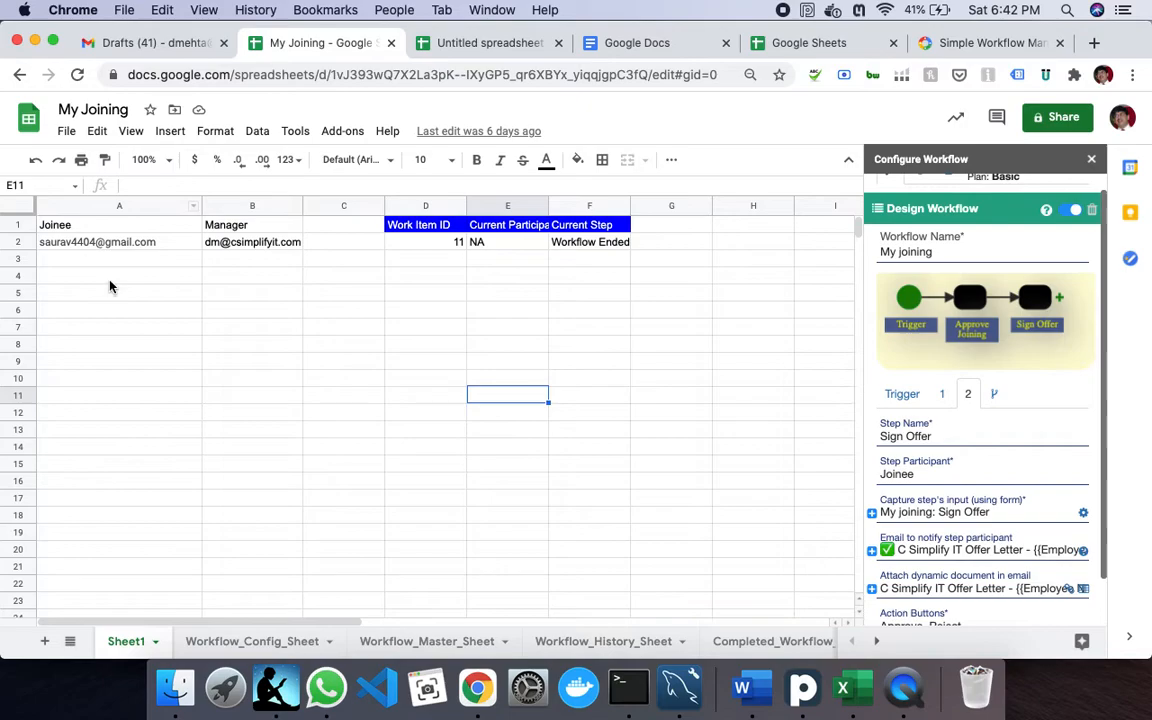
- Enter the new joinee's e-mail address in cell A2, then run the My joining workflow
left_click(118, 246)
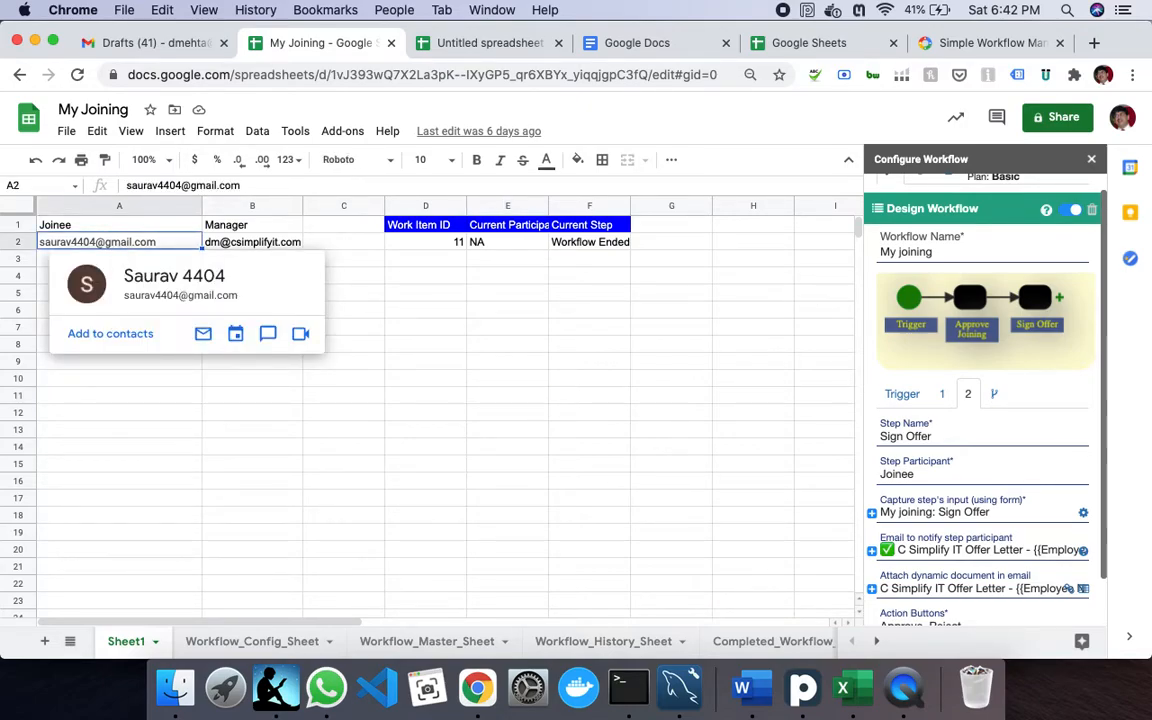
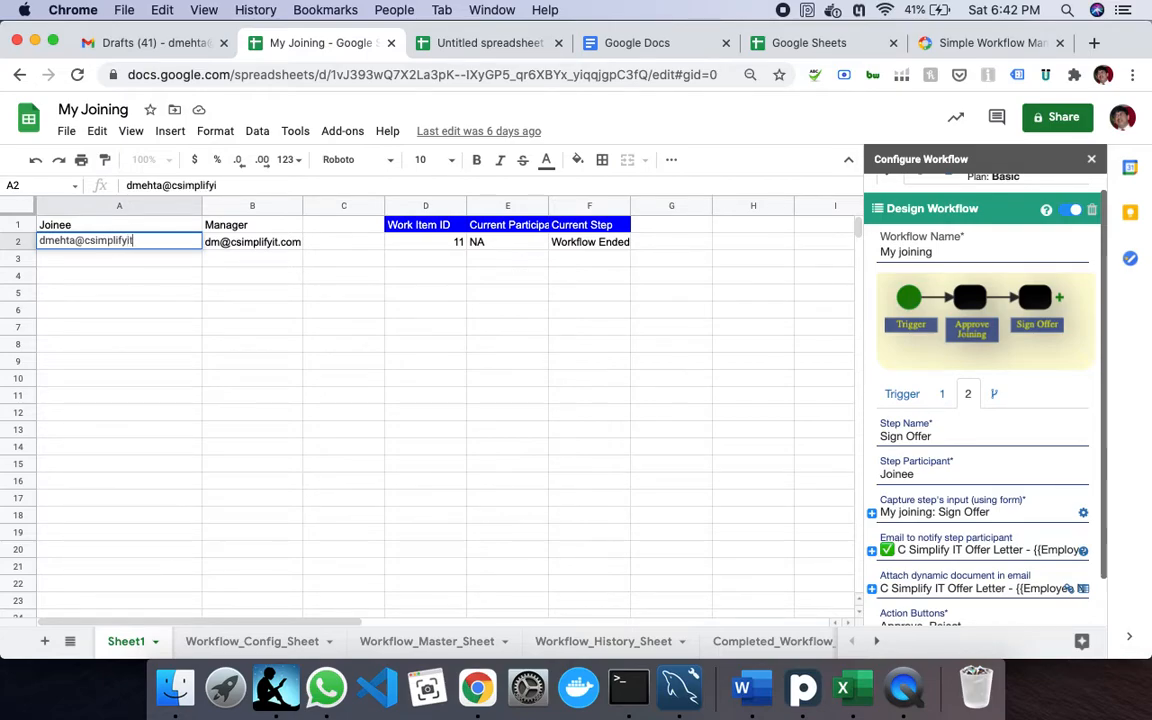
key("Return")
left_click(97, 245)
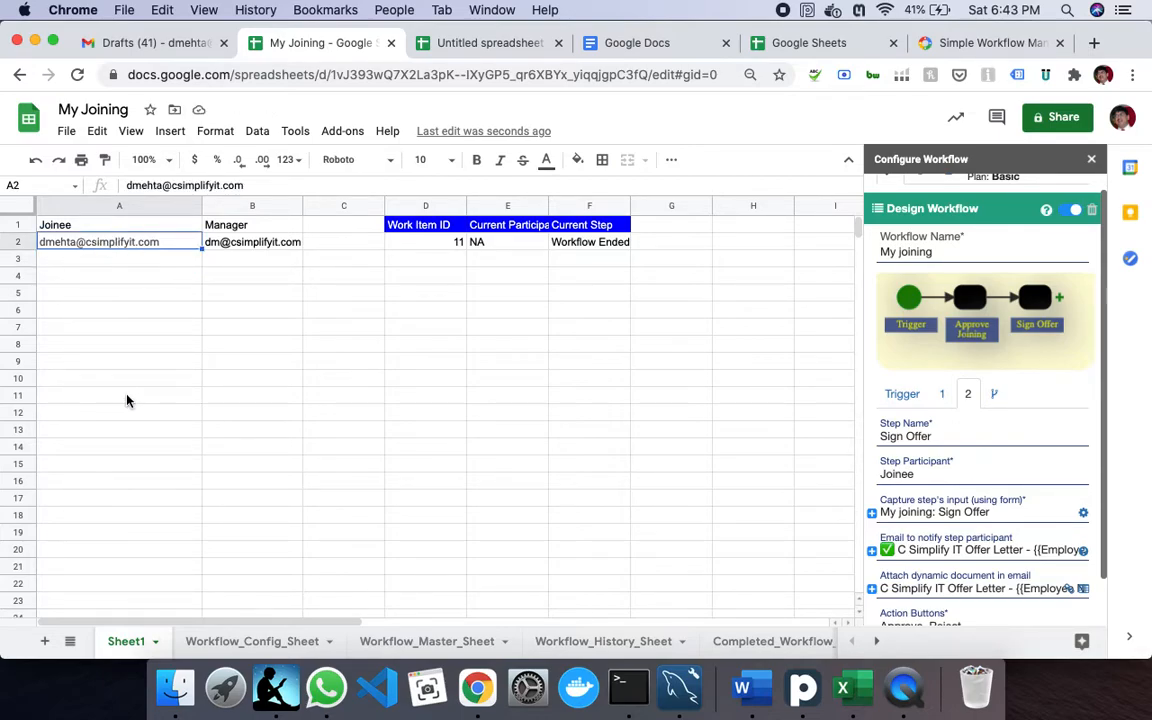
scroll(985, 450, "down", 2)
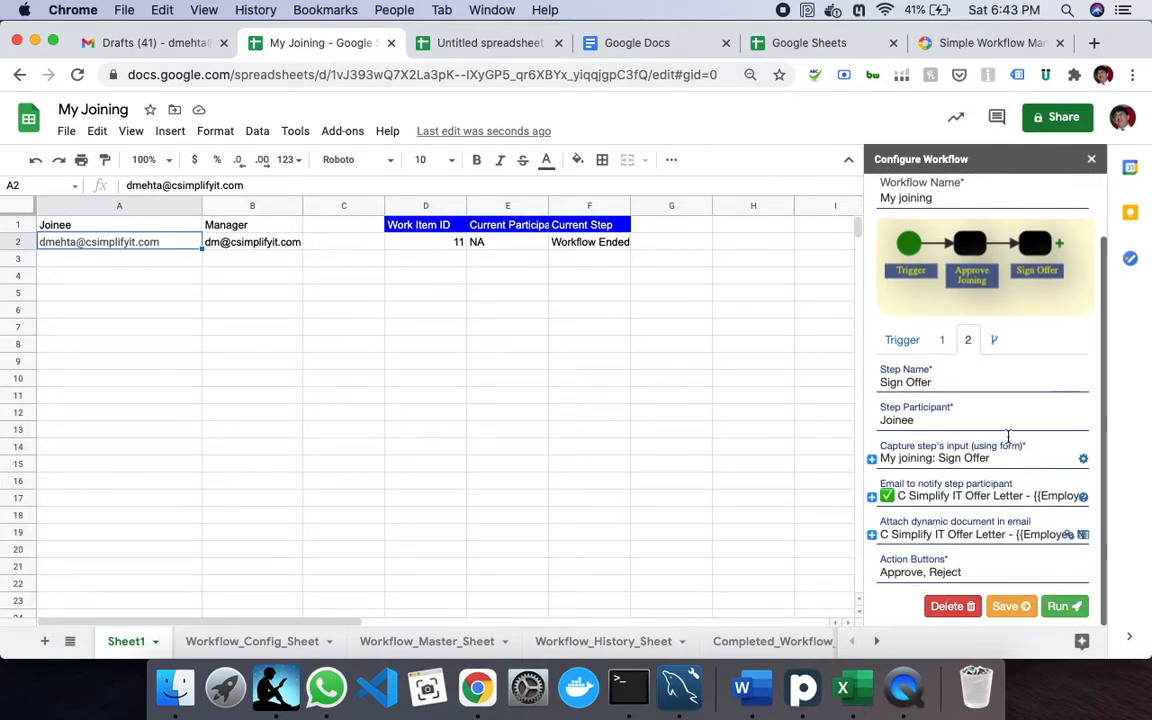
left_click(1065, 606)
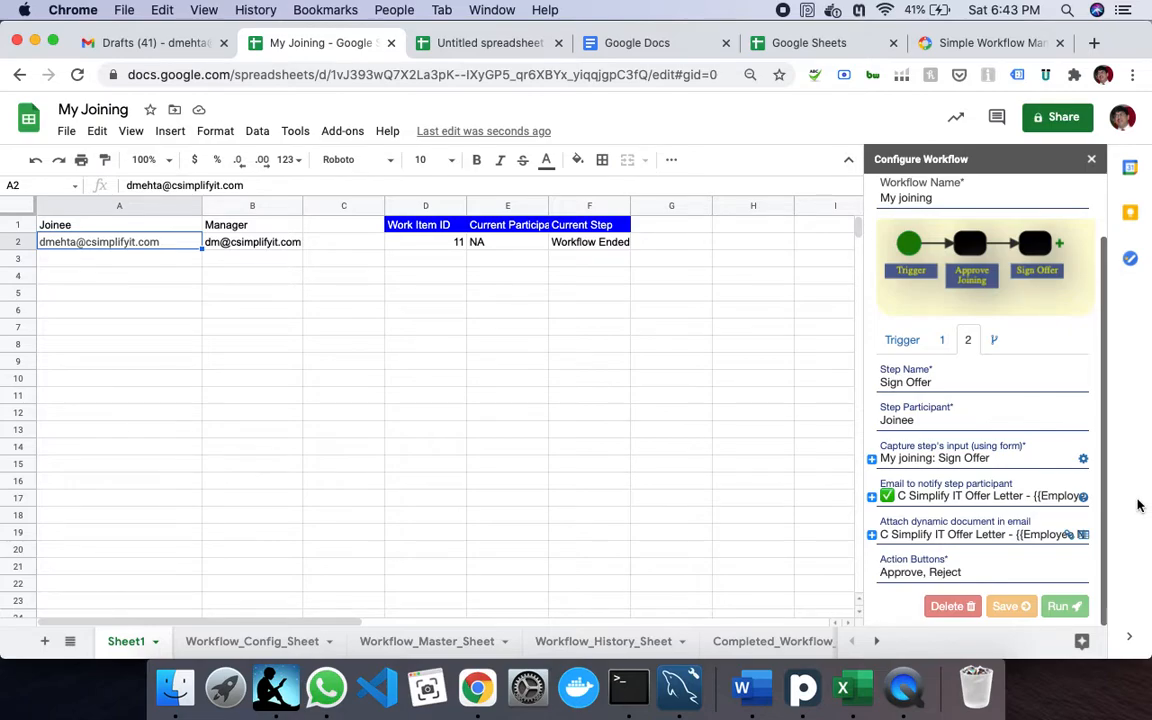
- From the Trigger step, run the workflow again and confirm reassignment, creating work item 12
scroll(1110, 380, "up", 3)
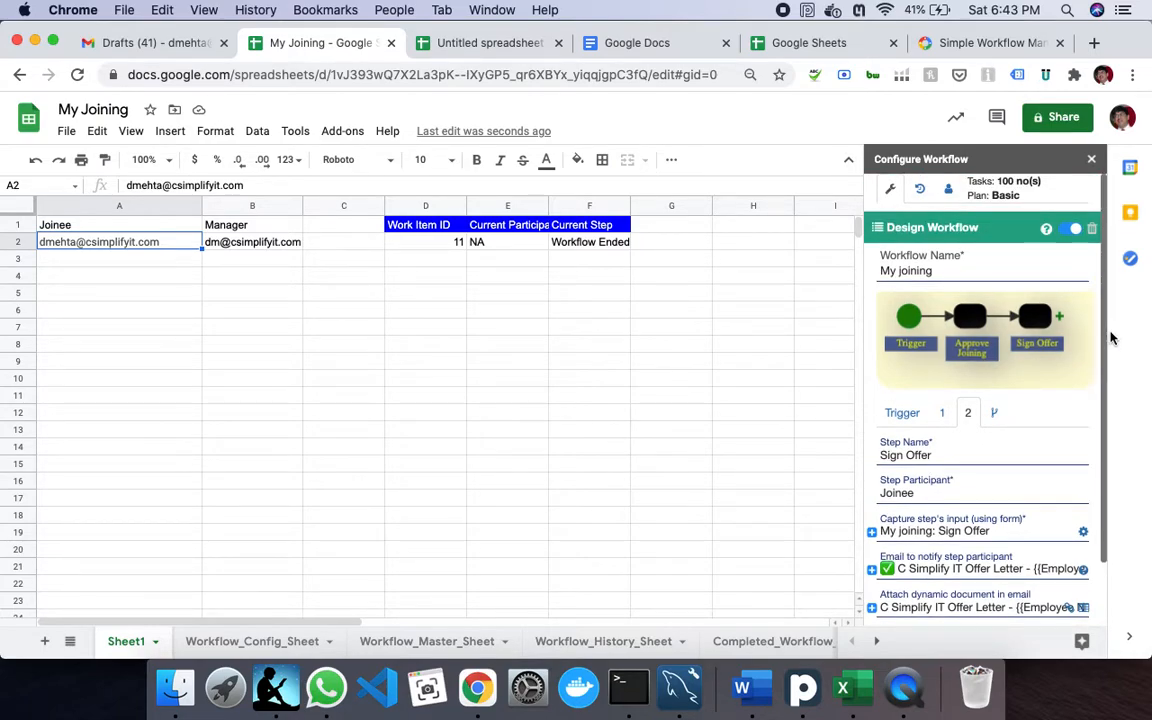
left_click(336, 240)
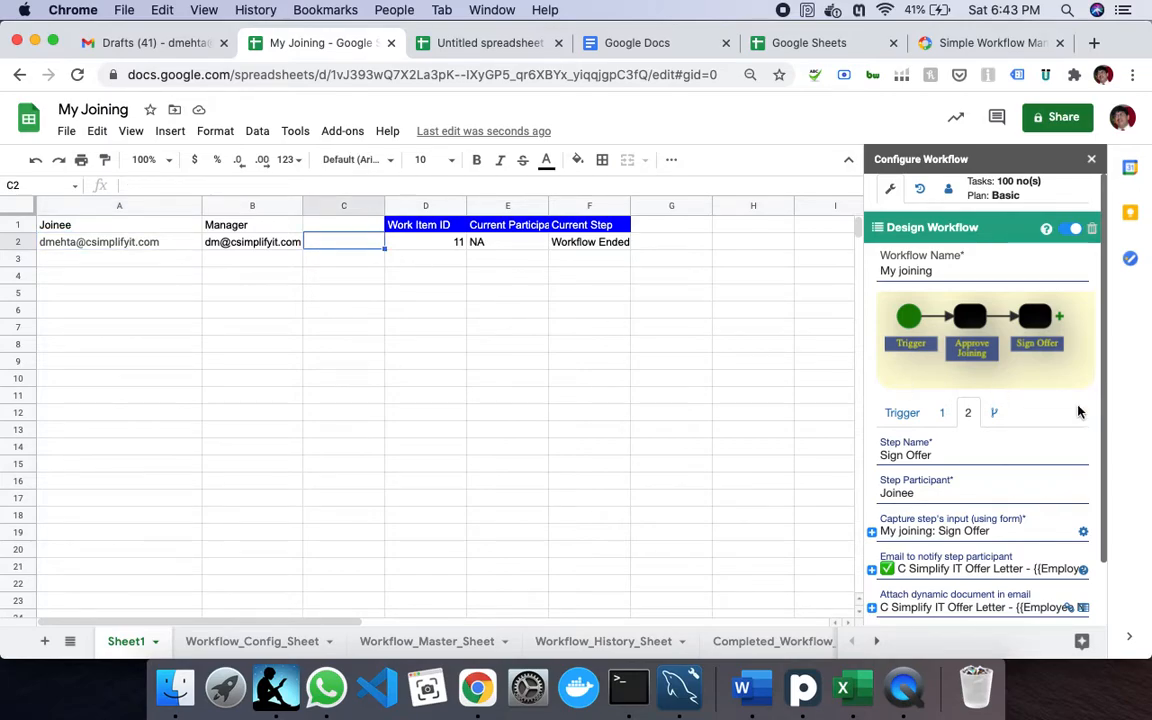
scroll(1058, 562, "down", 2)
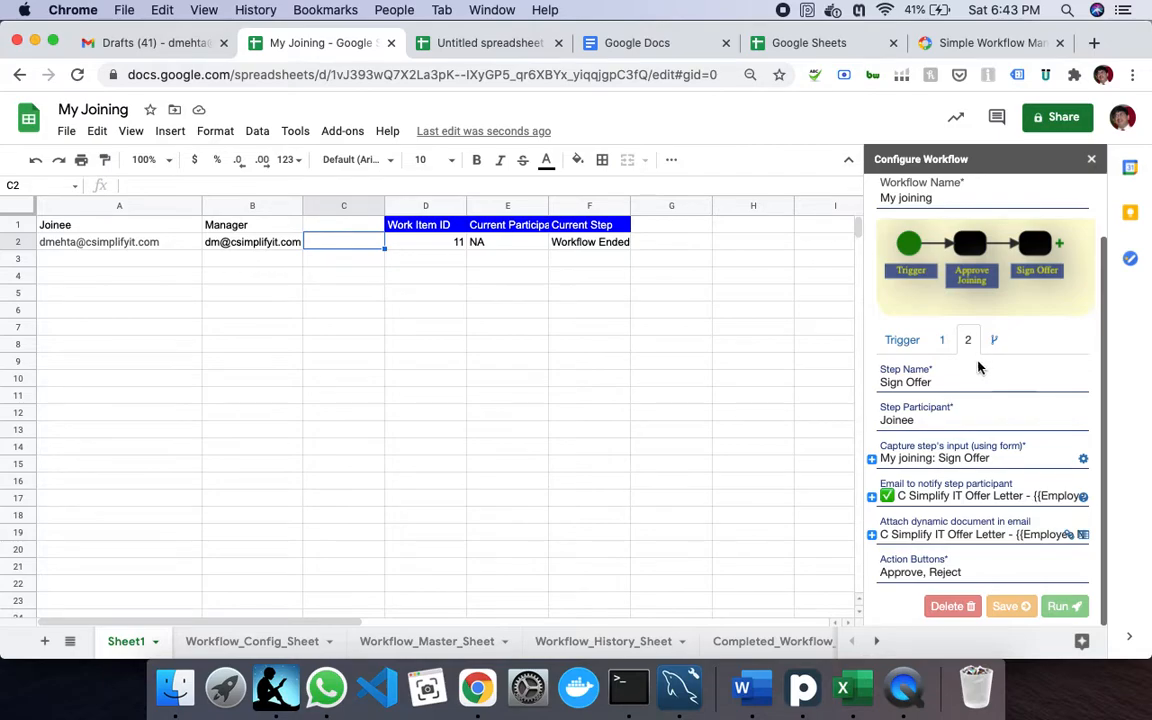
left_click(901, 341)
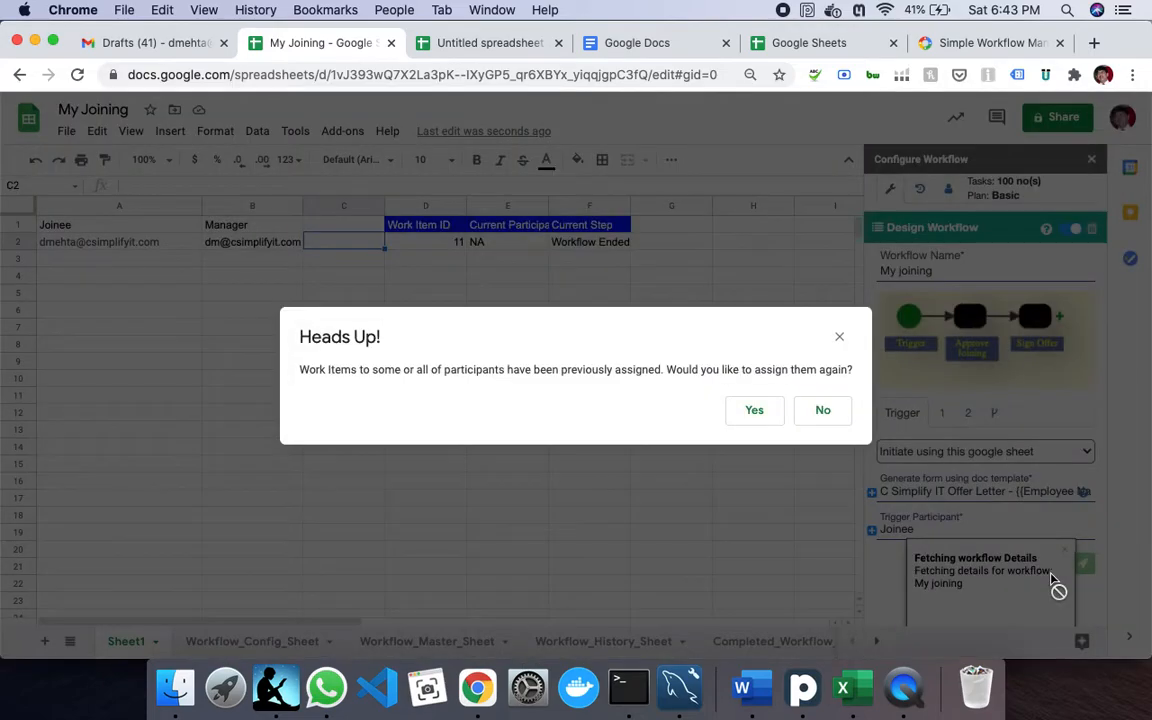
left_click(766, 417)
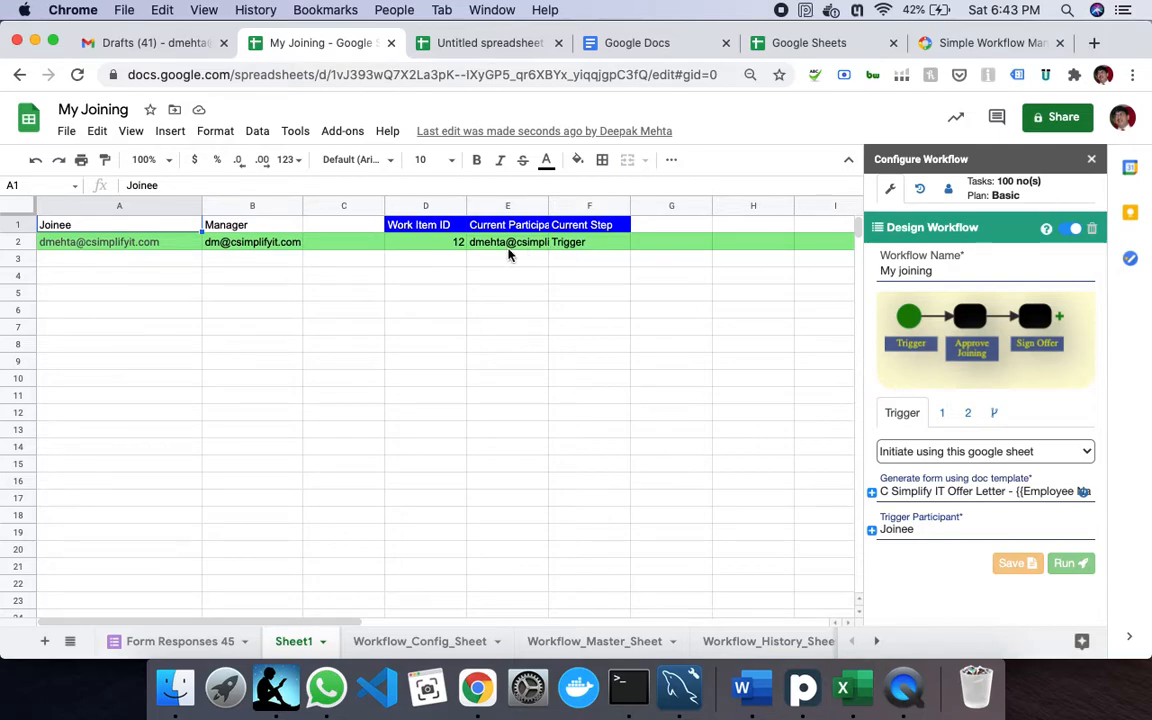
left_click(170, 46)
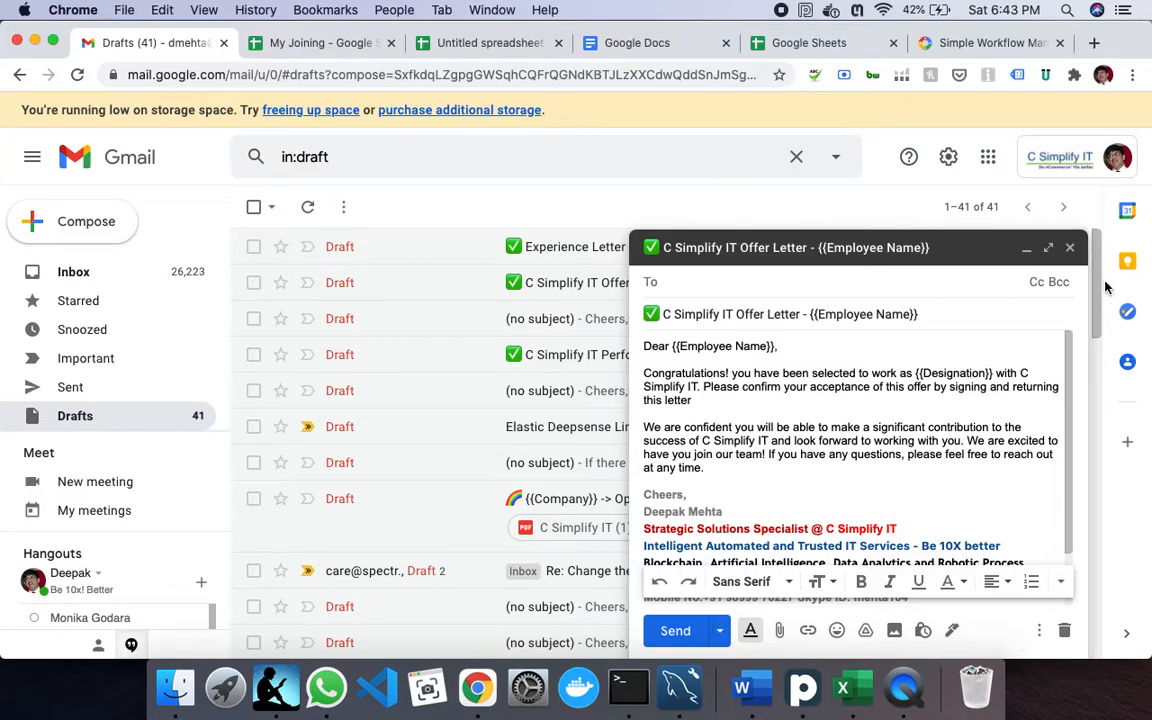
- Refresh the Gmail inbox and open the My joining [[12]] email to its form link
left_click(1027, 250)
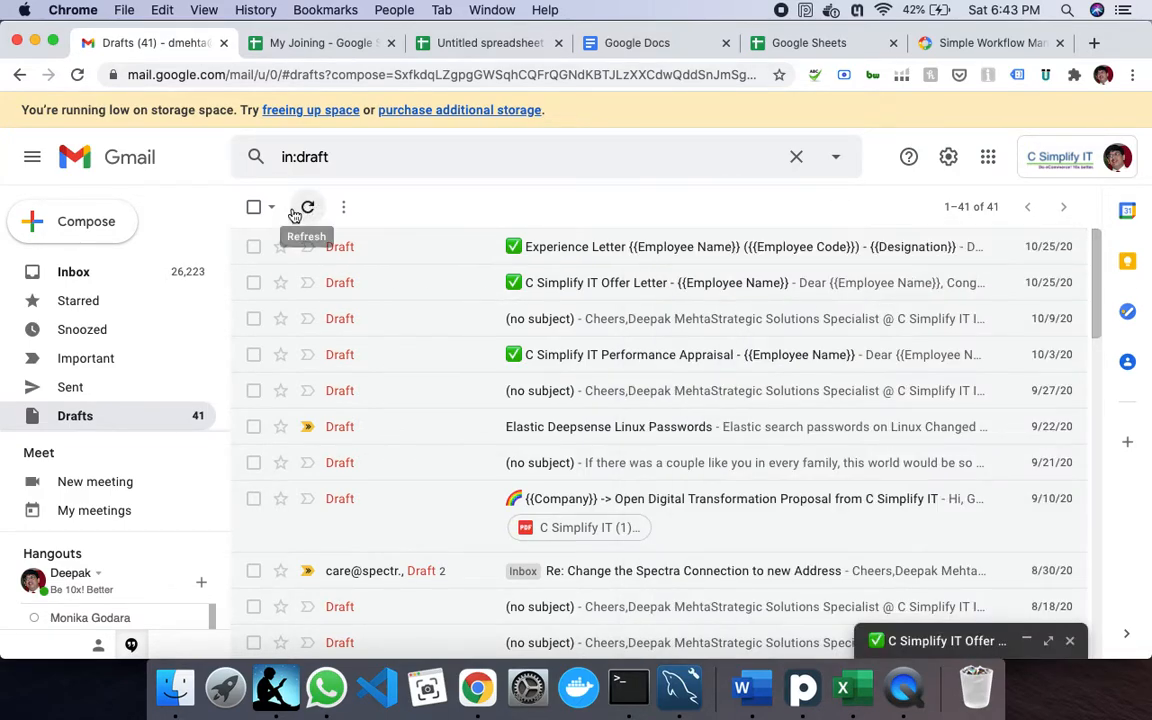
left_click(116, 277)
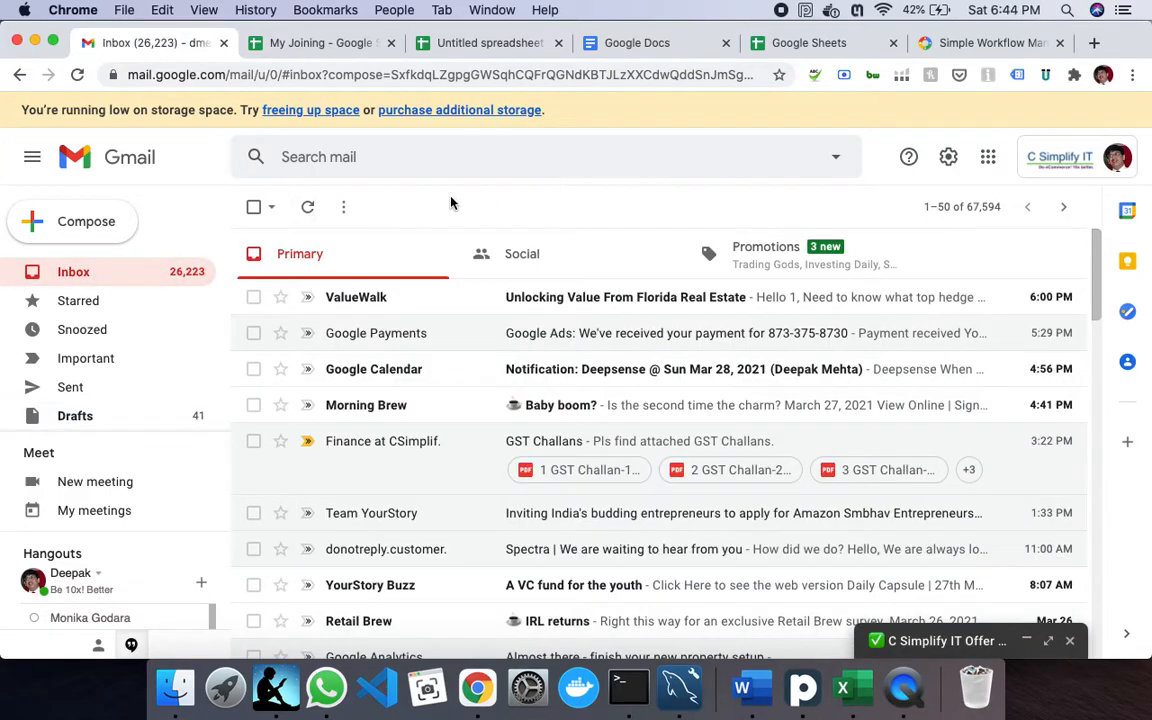
left_click(309, 210)
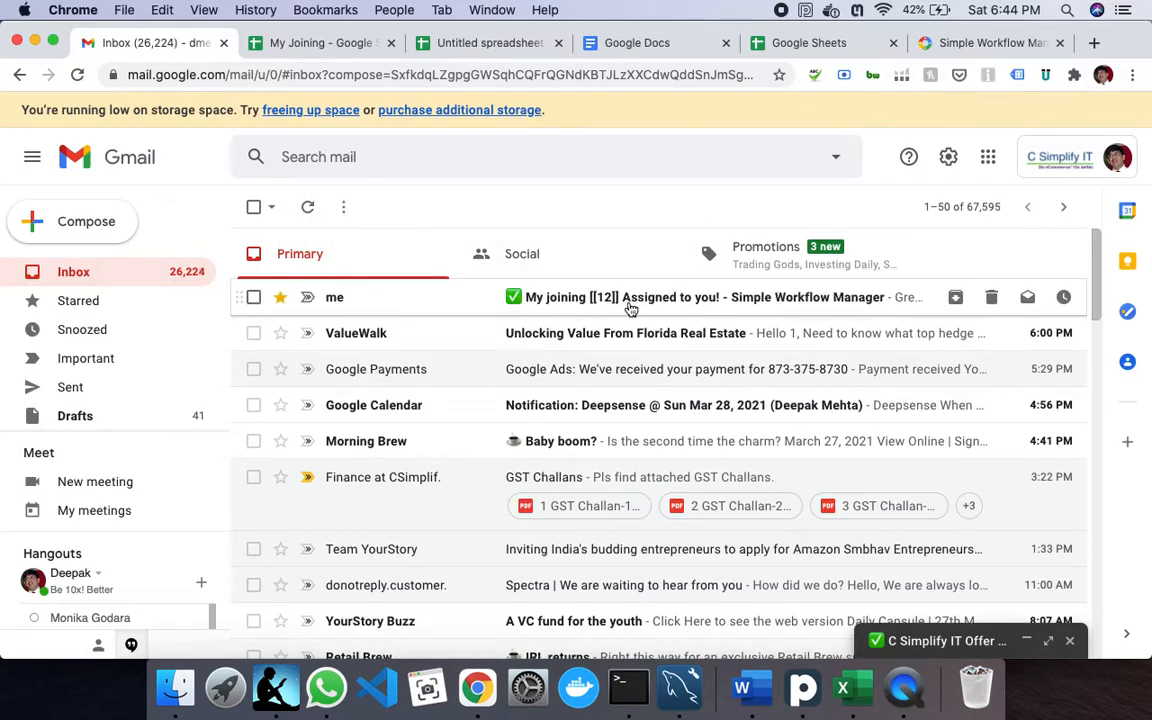
left_click(565, 290)
scroll(634, 440, "down", 10)
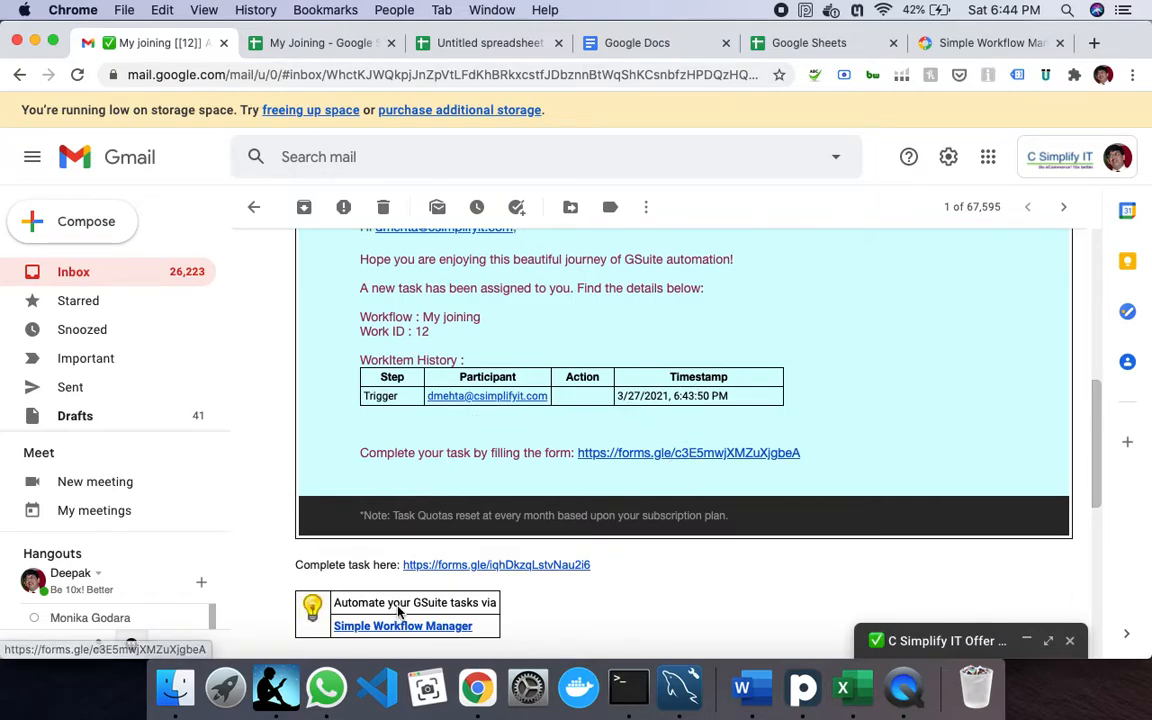
- Open the task form and enter DOJ 12/Apr/2021, the employee's name and full address
left_click(660, 455)
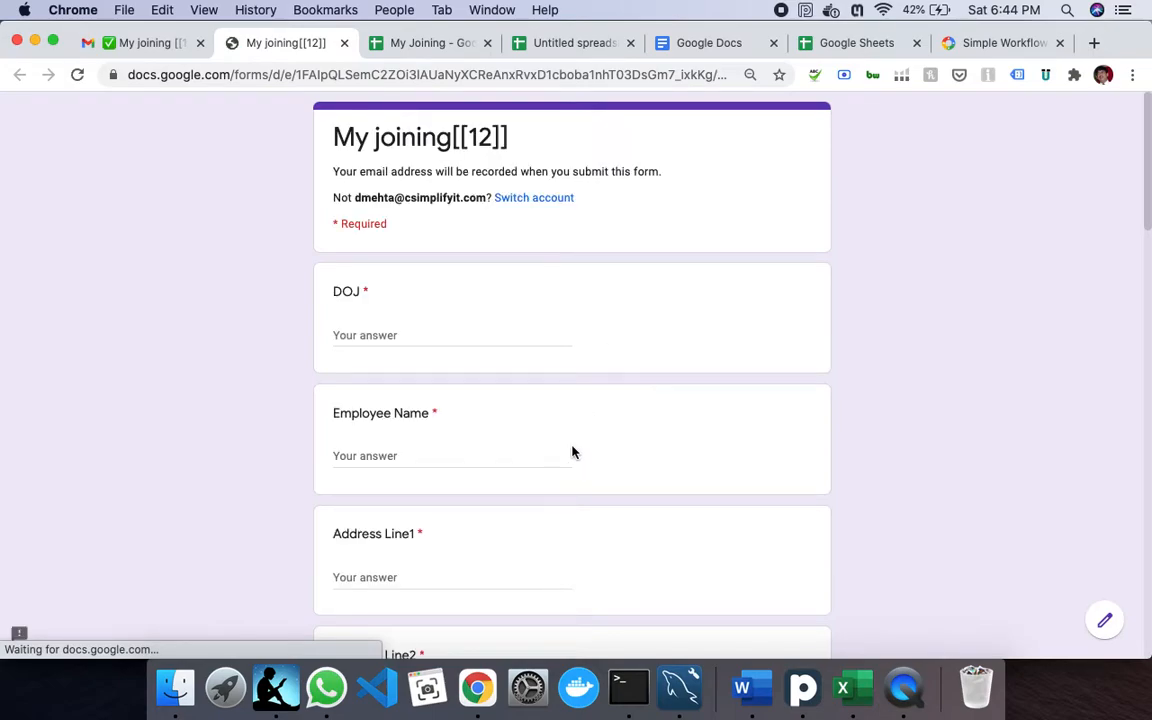
left_click(378, 333)
type("12/Apr/2021")
key("Tab")
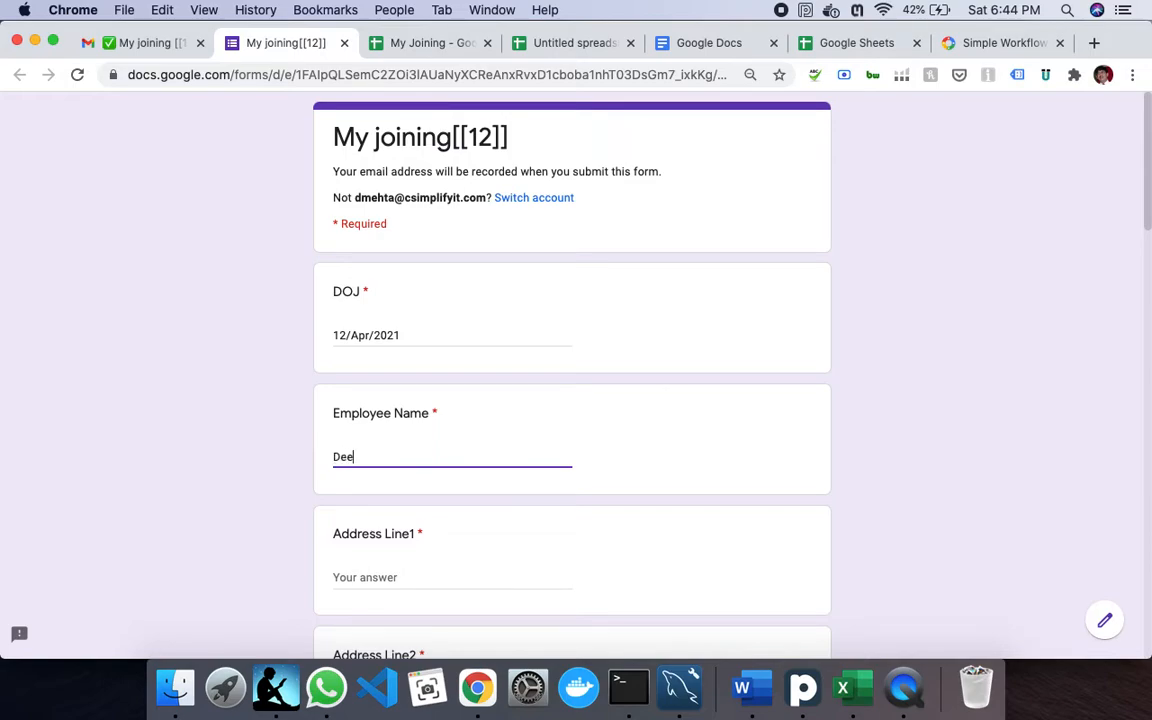
key("Tab")
type("Parlan")
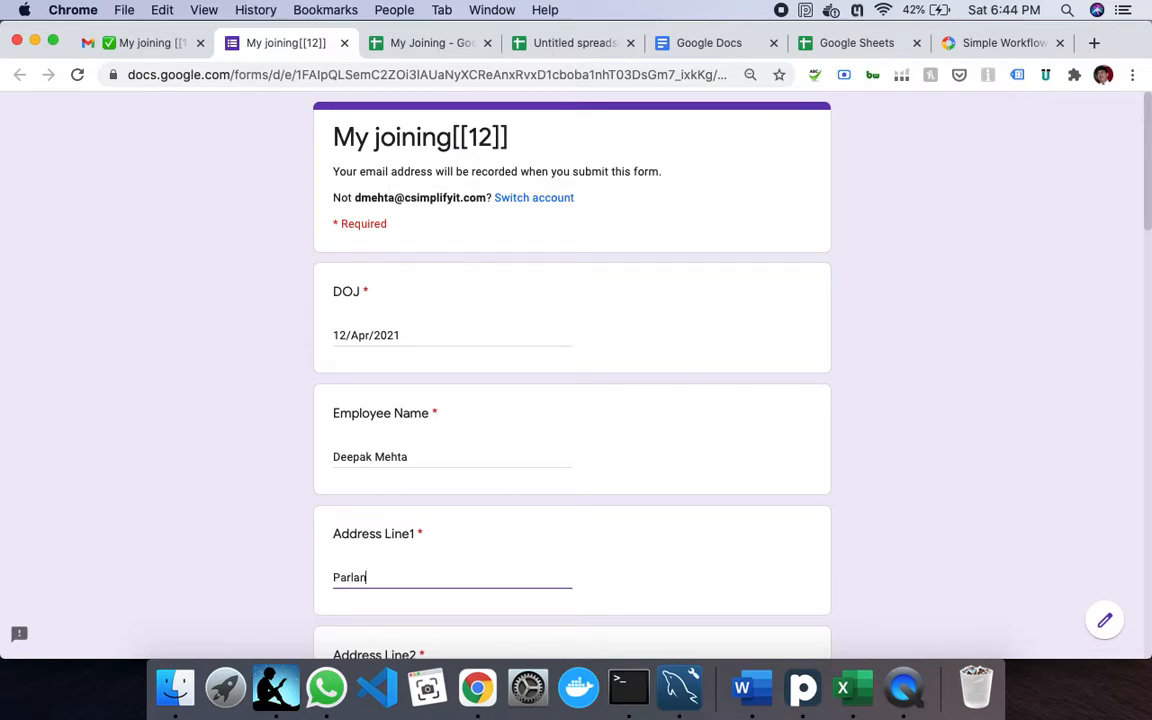
type("e")
key("Tab")
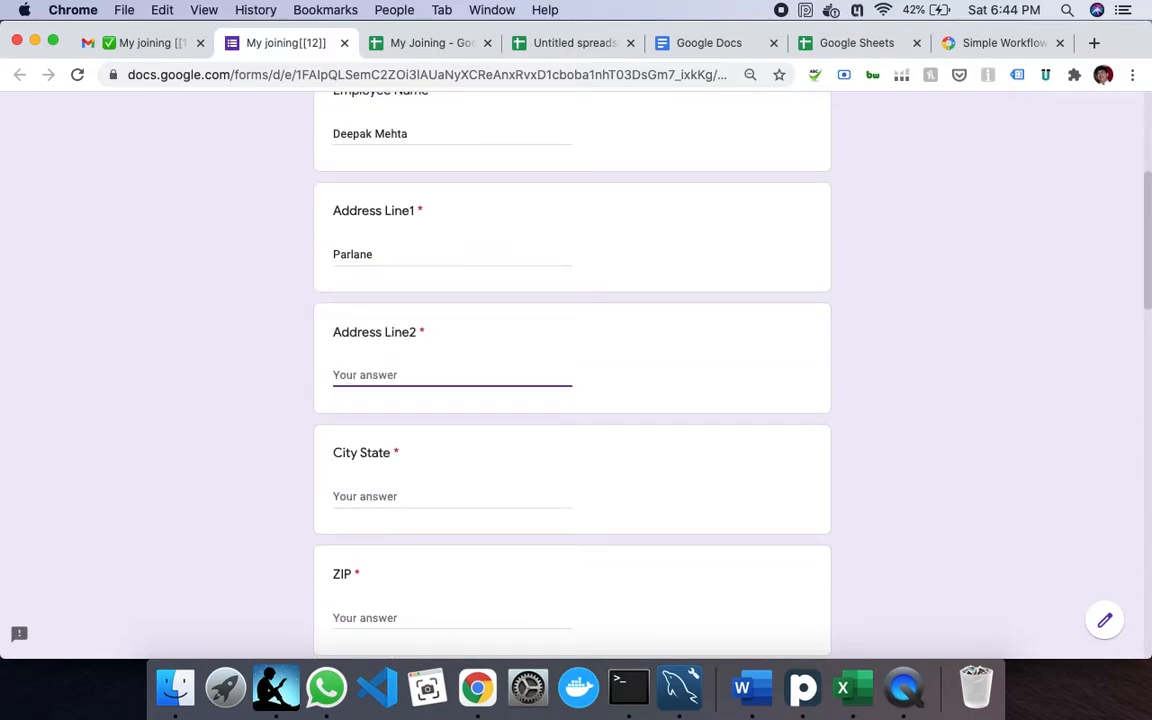
type("Near School")
key("Tab")
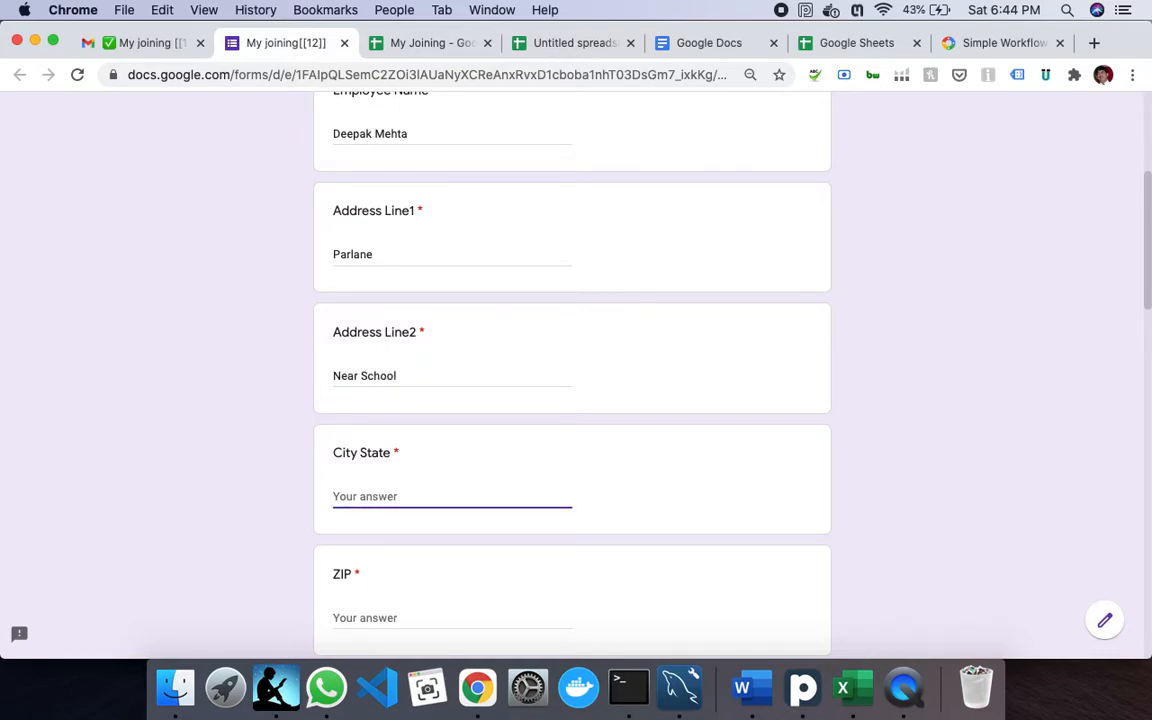
type("Gurgaon")
key("Tab")
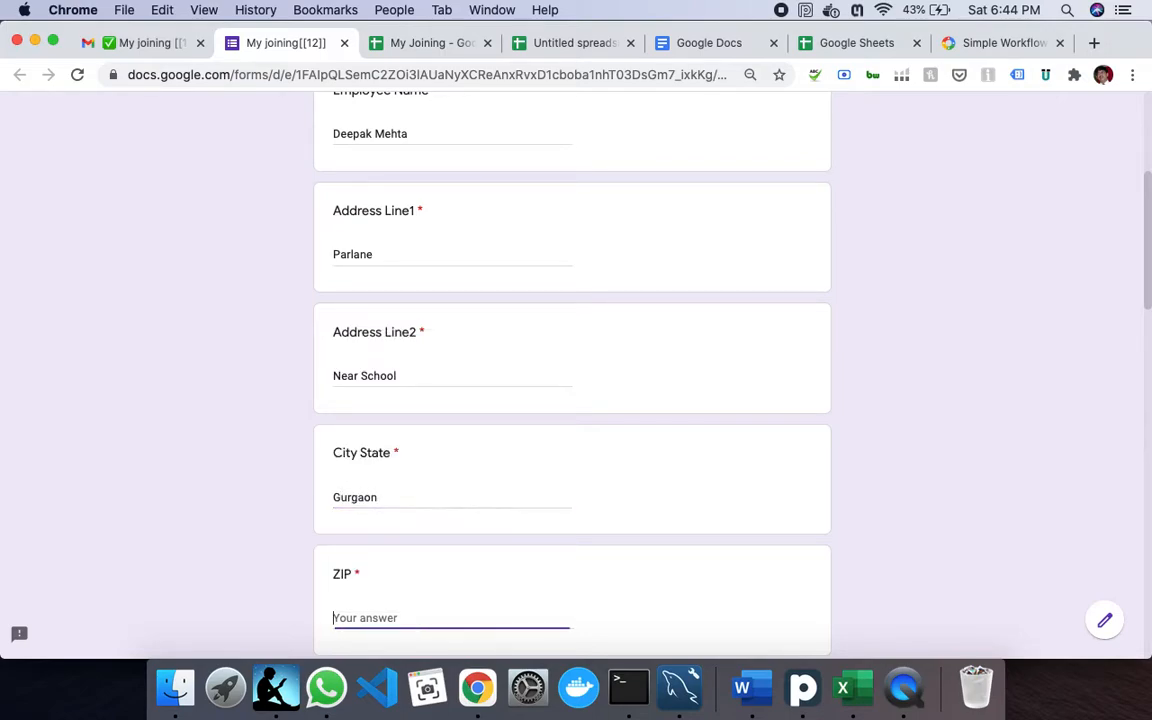
type("122001")
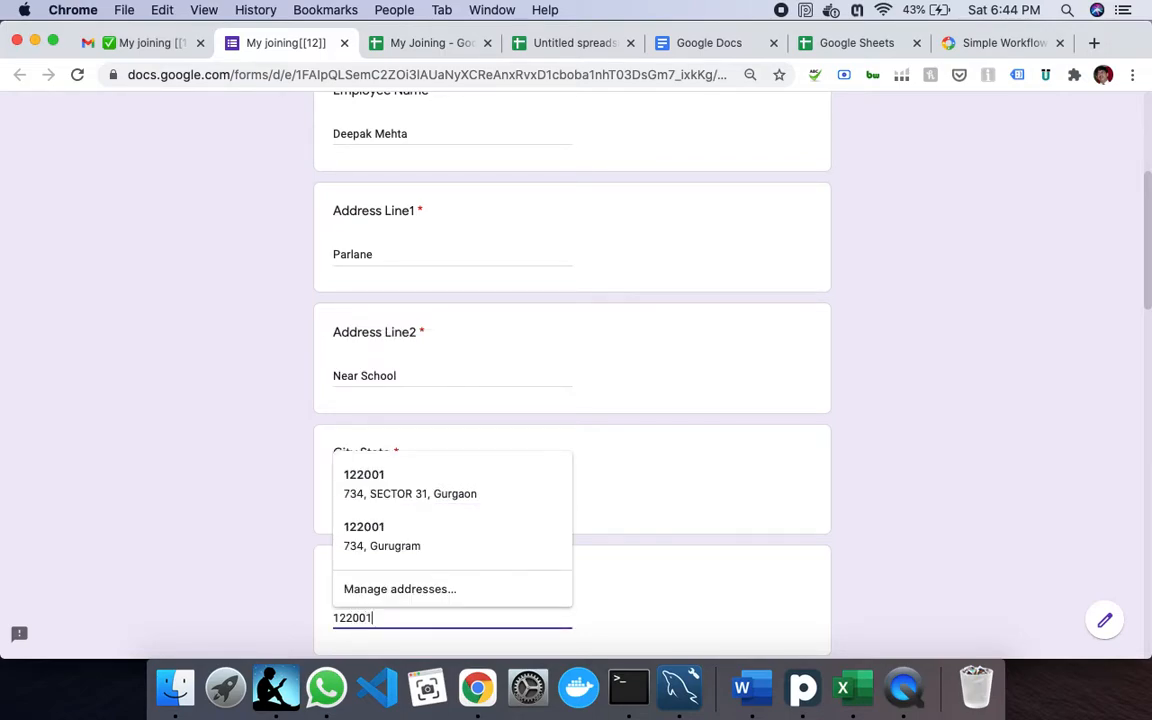
key("Tab")
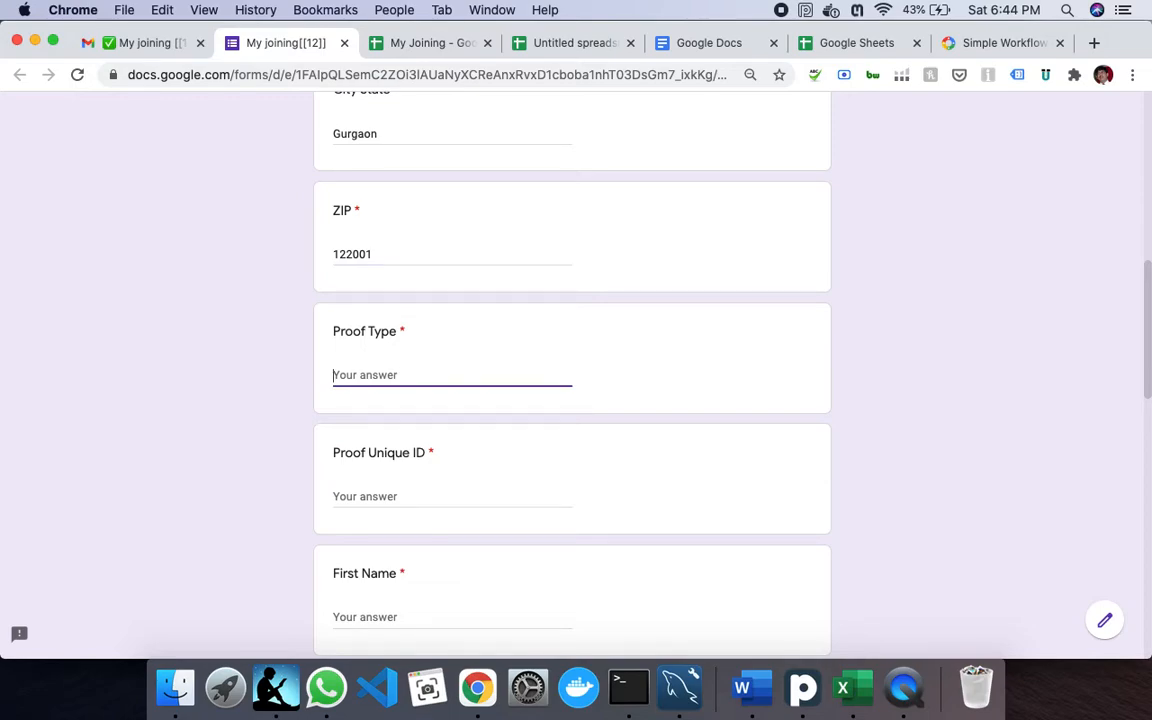
- Fill Proof Type 'TAX Card', the proof ID, first name, Designation 'Consultant', manager and CTC 1000000
type("TAX Card")
key("Tab")
type("Y")
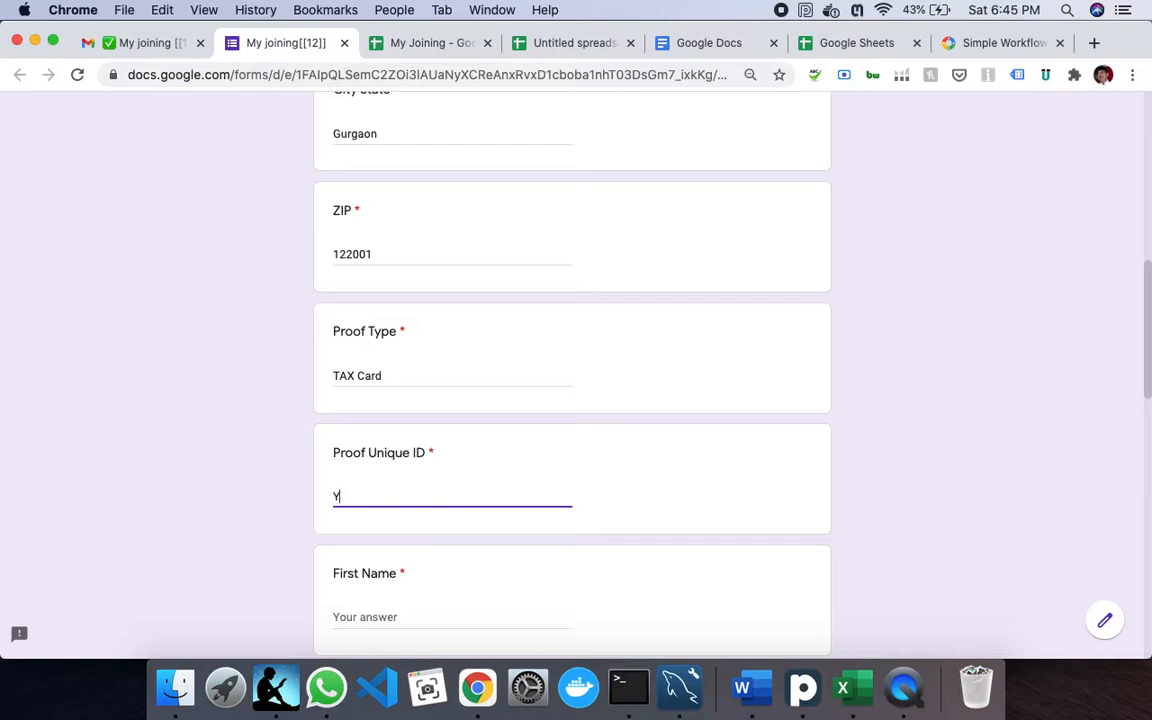
type("HU00000")
key("Tab")
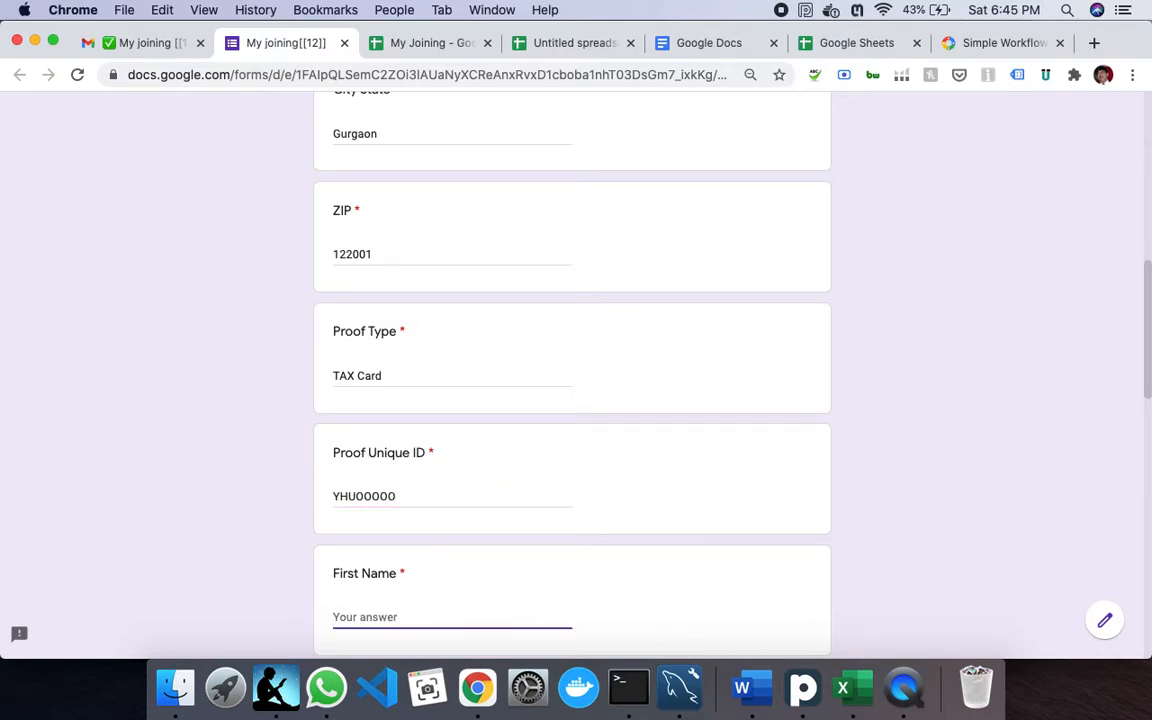
type("Deepak")
key("Tab")
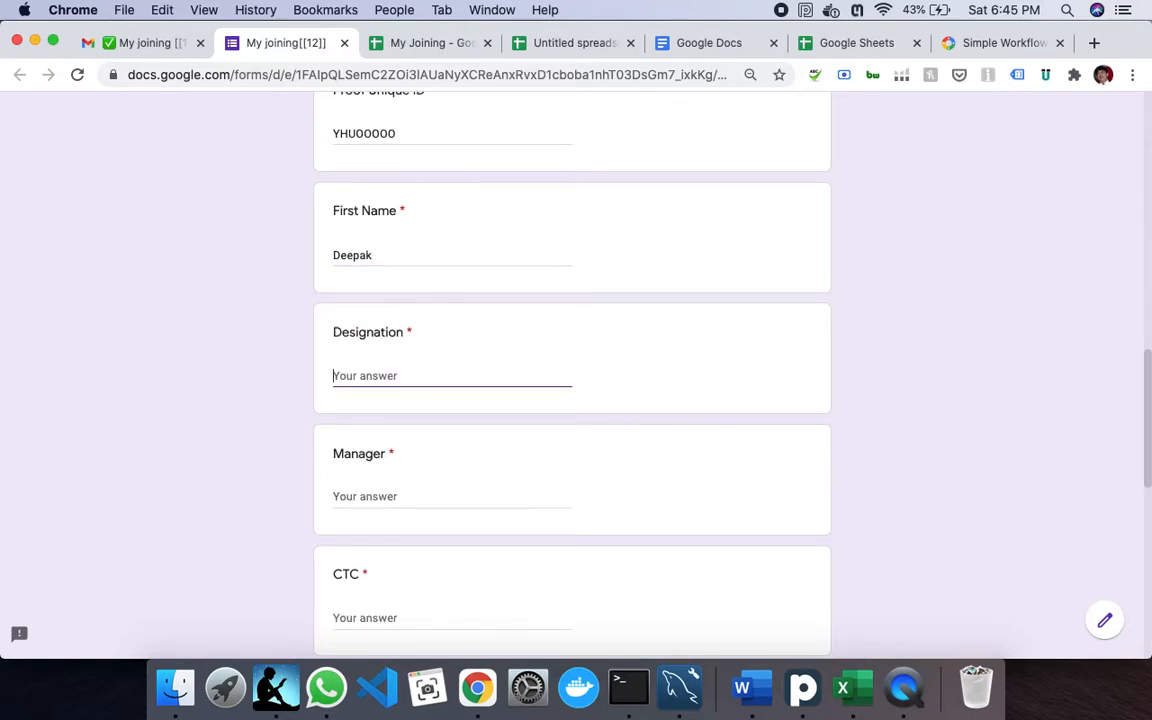
type("Consultant")
key("Tab")
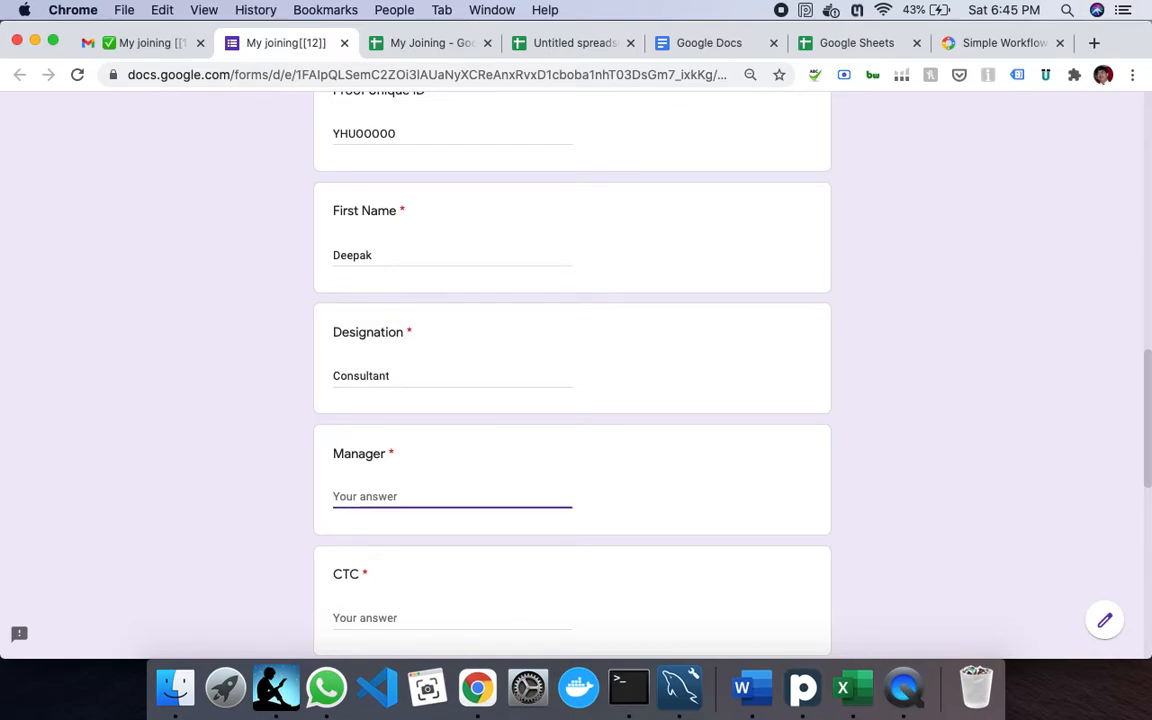
type("Anil")
key("Tab")
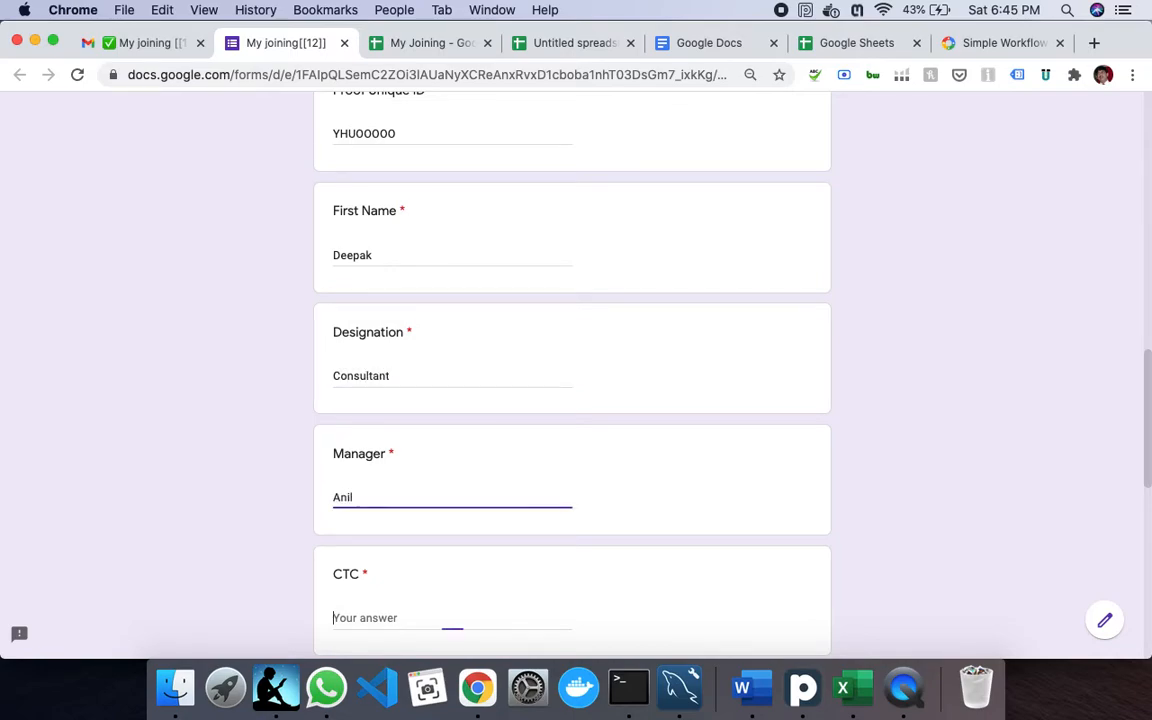
type("1000000")
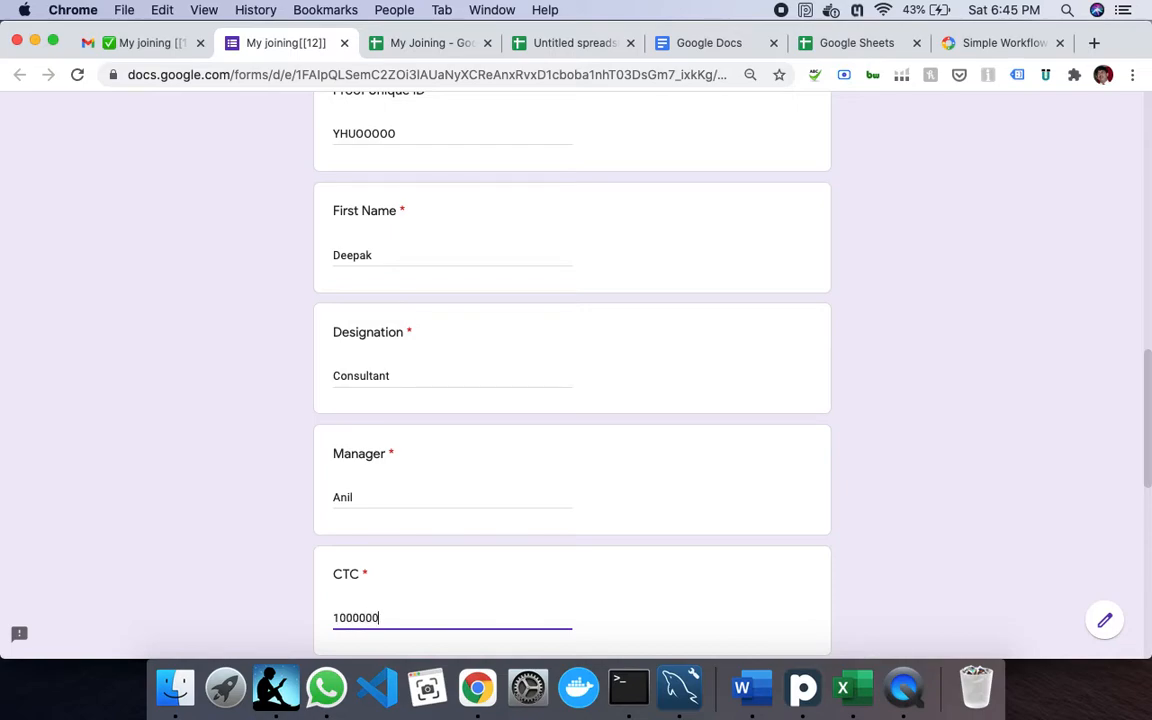
key("Tab")
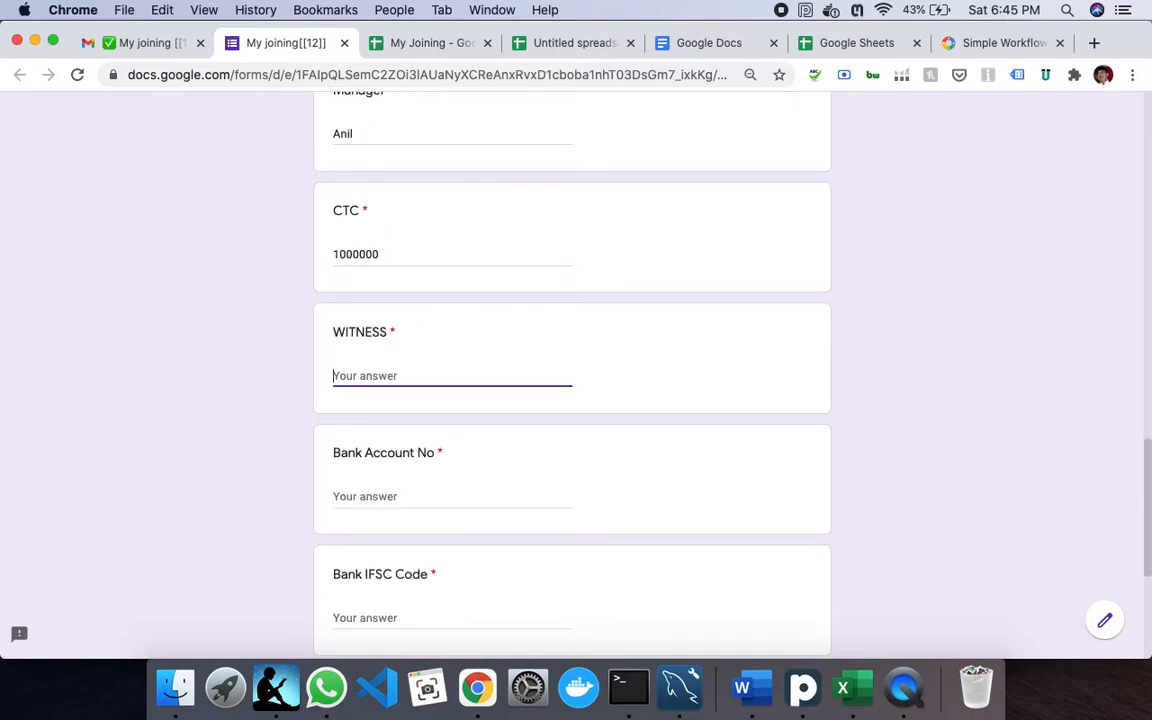
- Enter the witness, bank account number, IFSC code and branch address, then submit
type("Witness Name")
key("Tab")
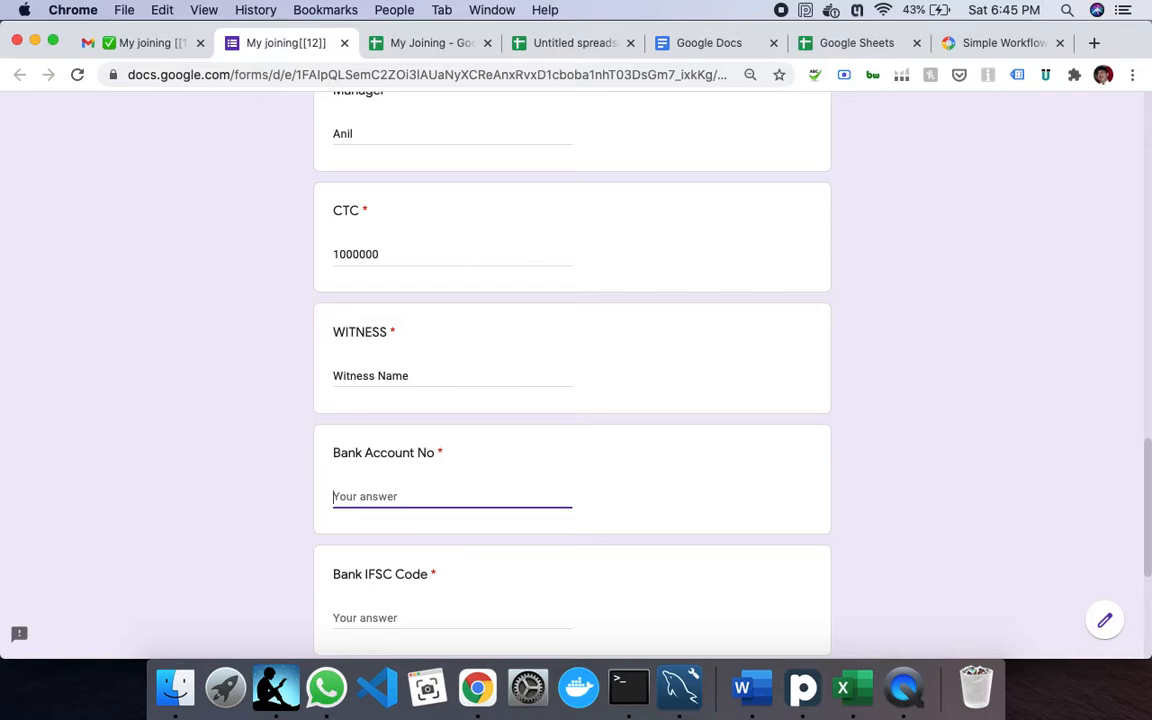
type("AACCFFFFFFKKK")
key("Tab")
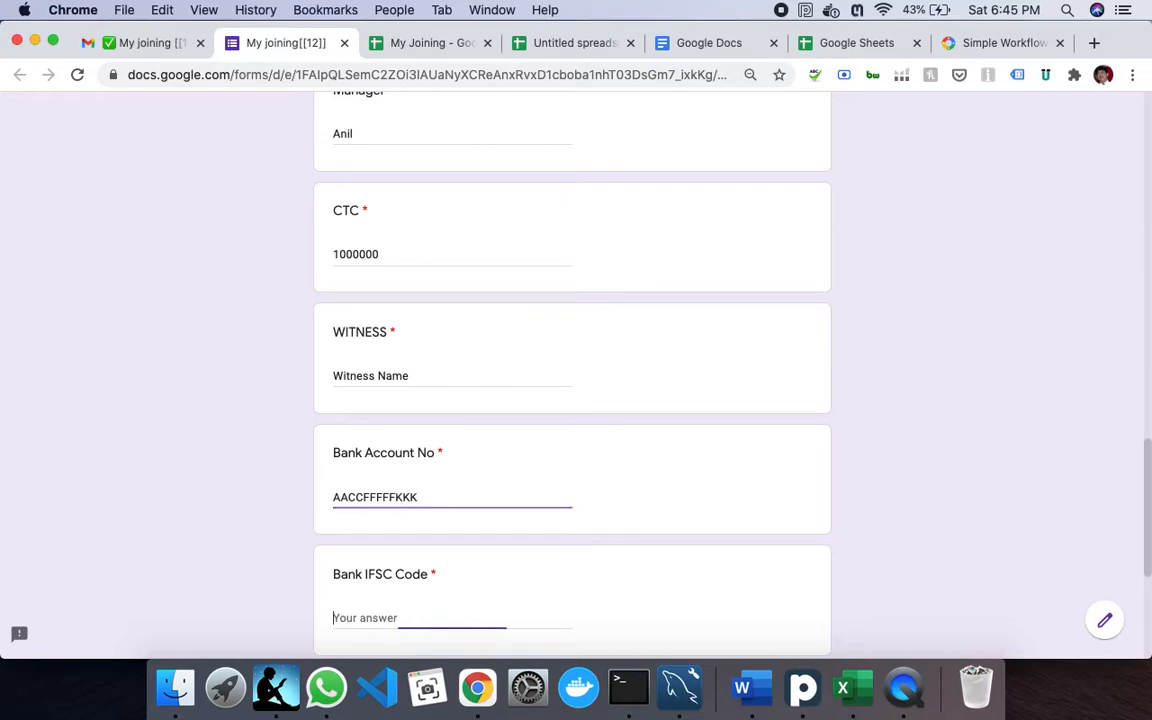
type("POPPOPOPO")
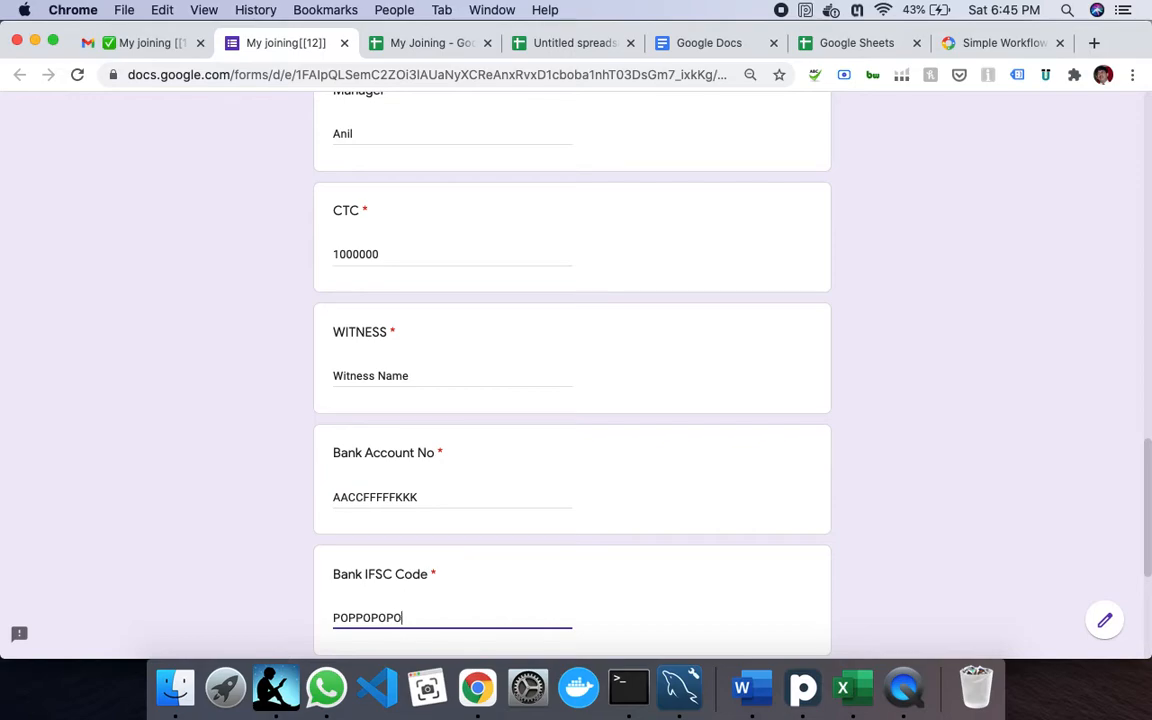
key("Tab")
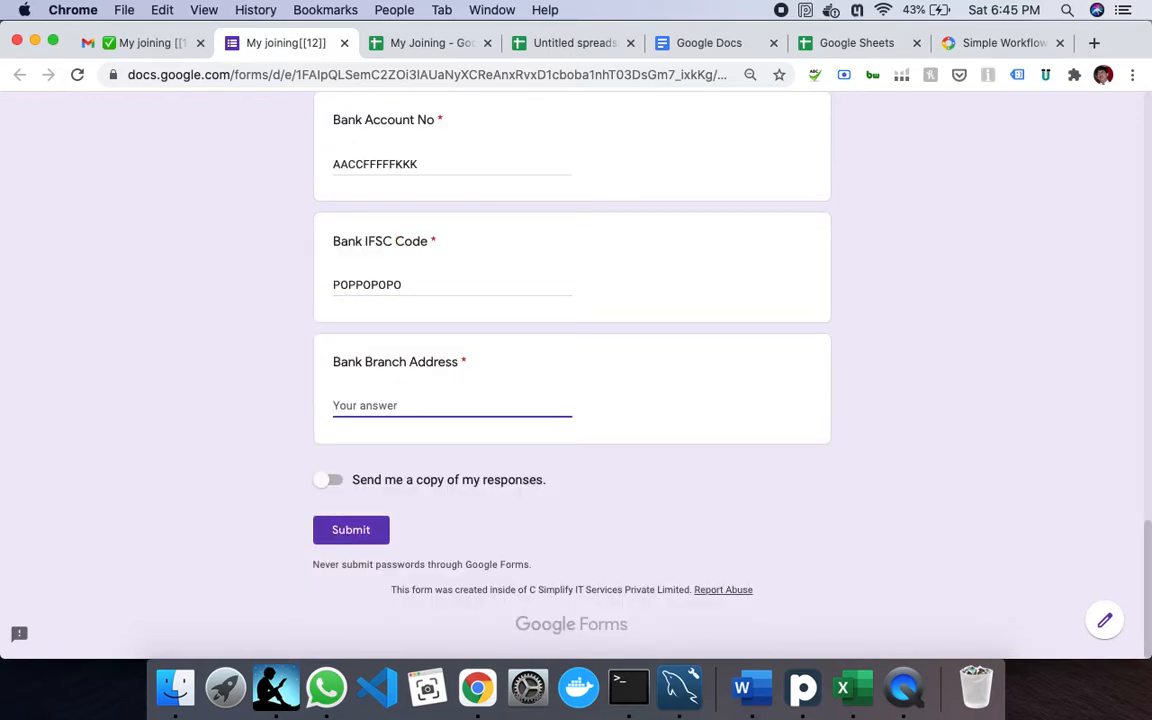
type("Sector 31 Gurgaon")
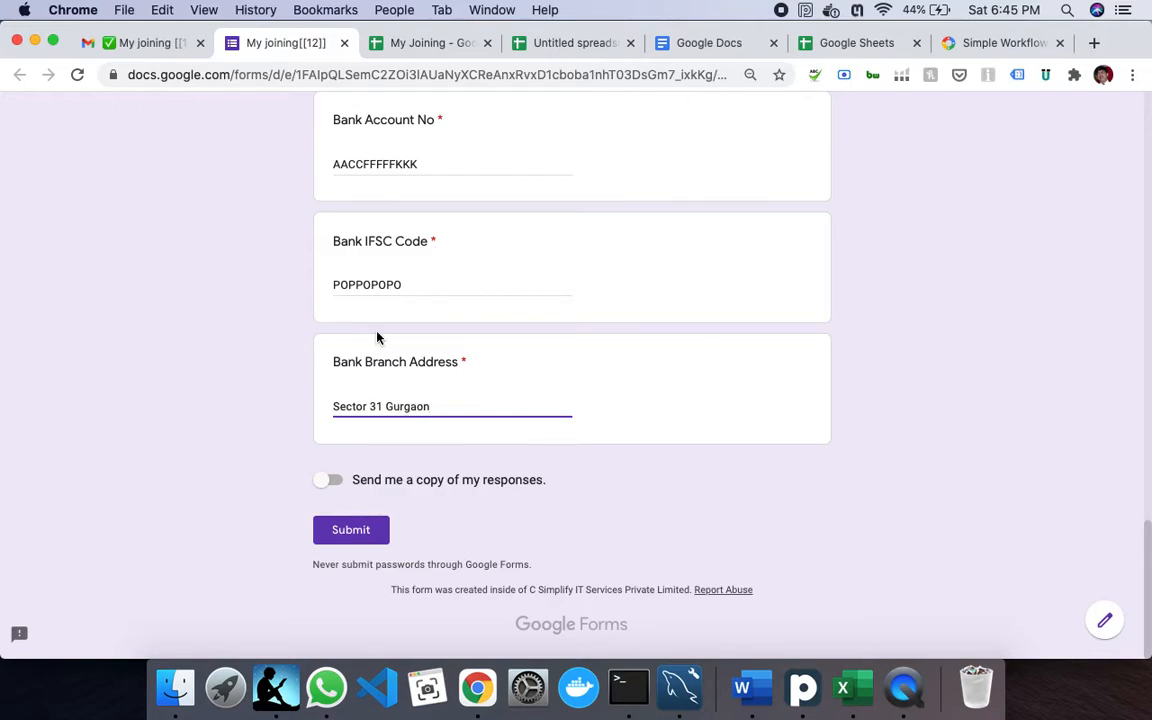
left_click(350, 535)
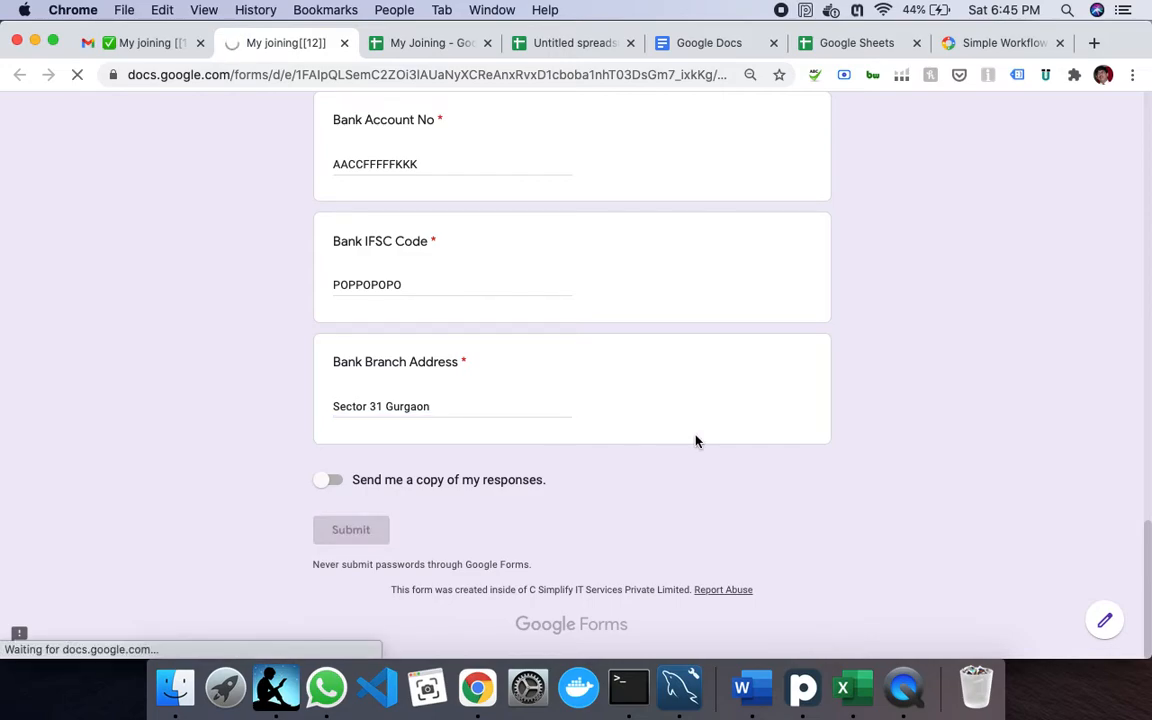
- Return to the My Joining sheet and check work item 12's Current Step shows Trigger
left_click(430, 43)
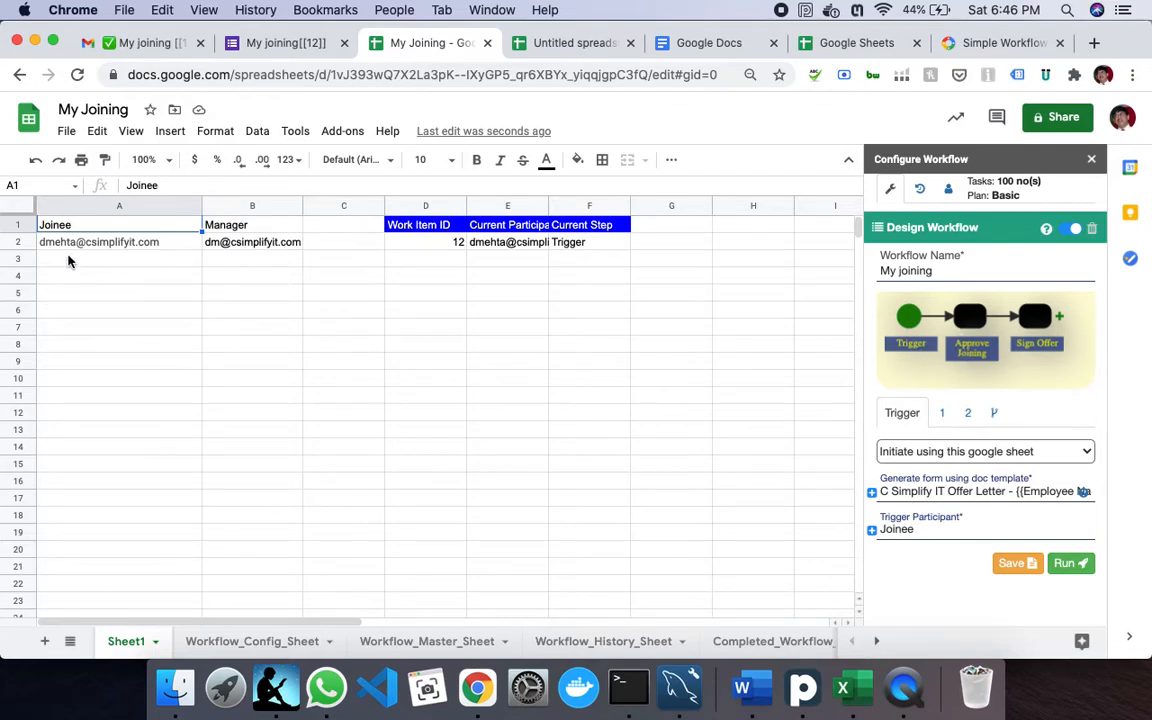
mouse_move(241, 245)
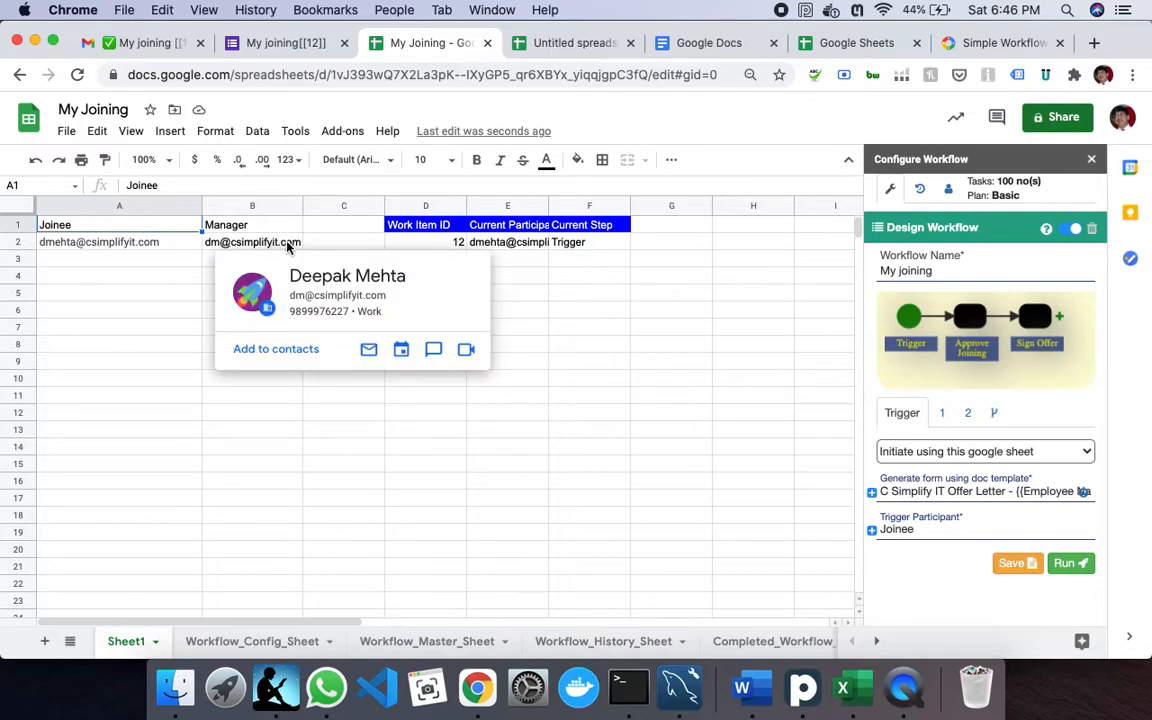
mouse_move(526, 258)
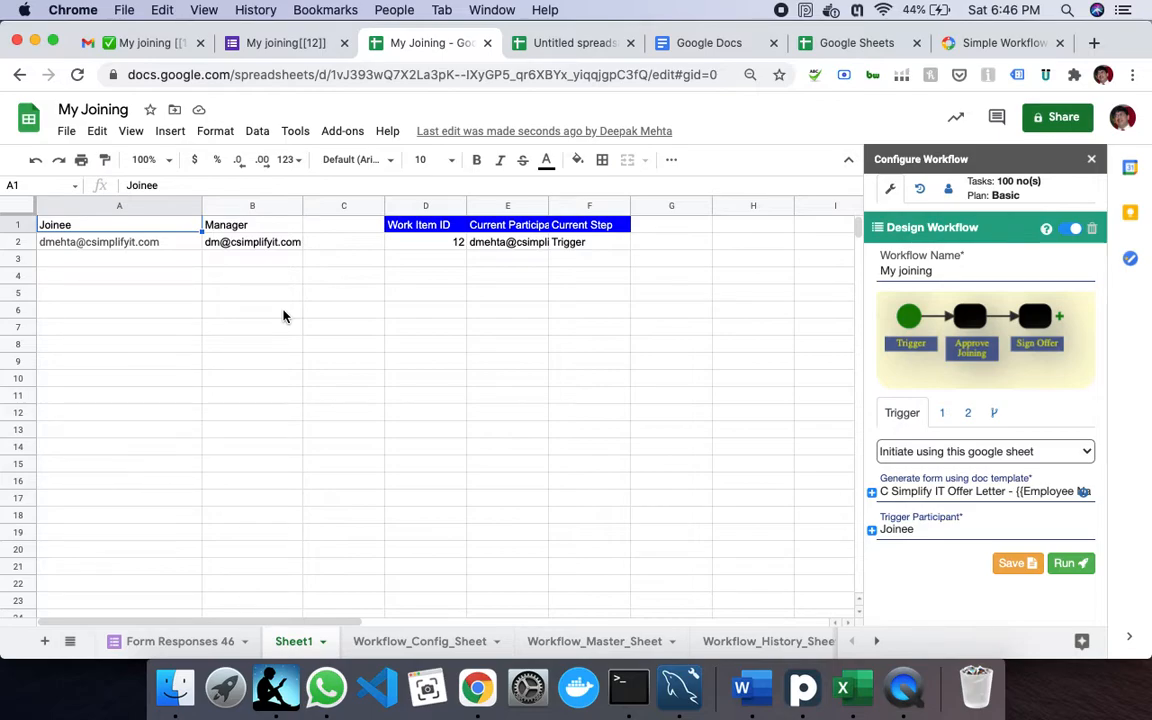
- In the Gmail tab, switch to the manager's mailbox with the account switcher
left_click(147, 46)
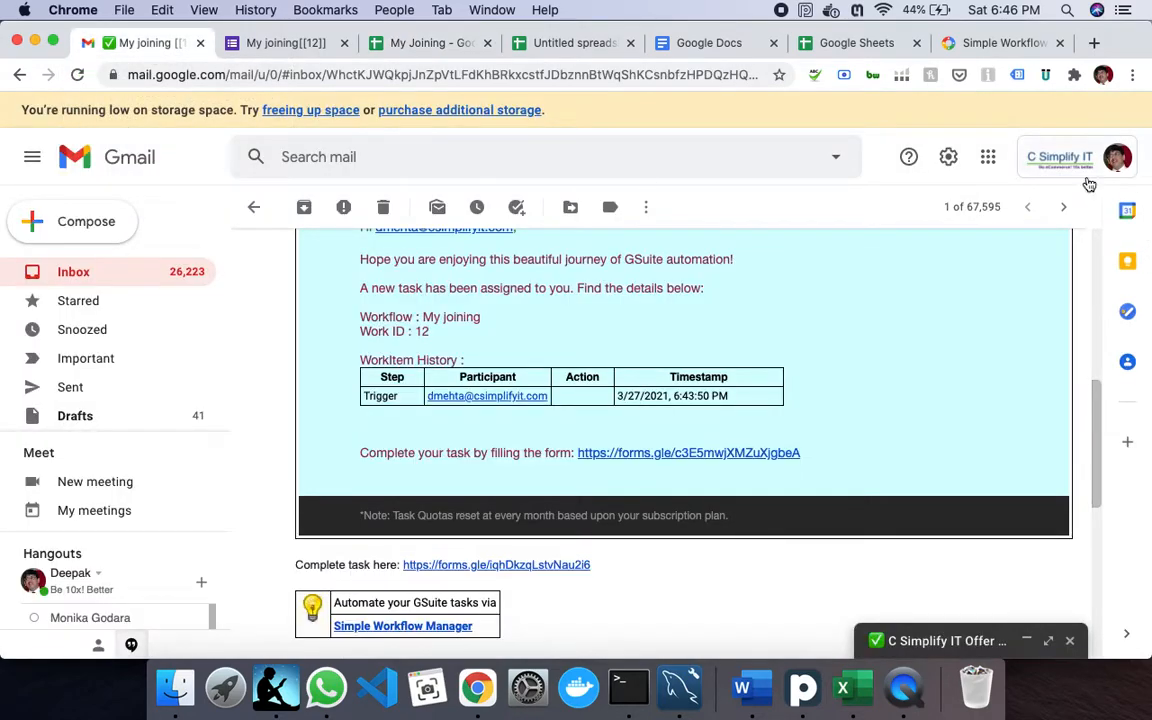
left_click(1070, 170)
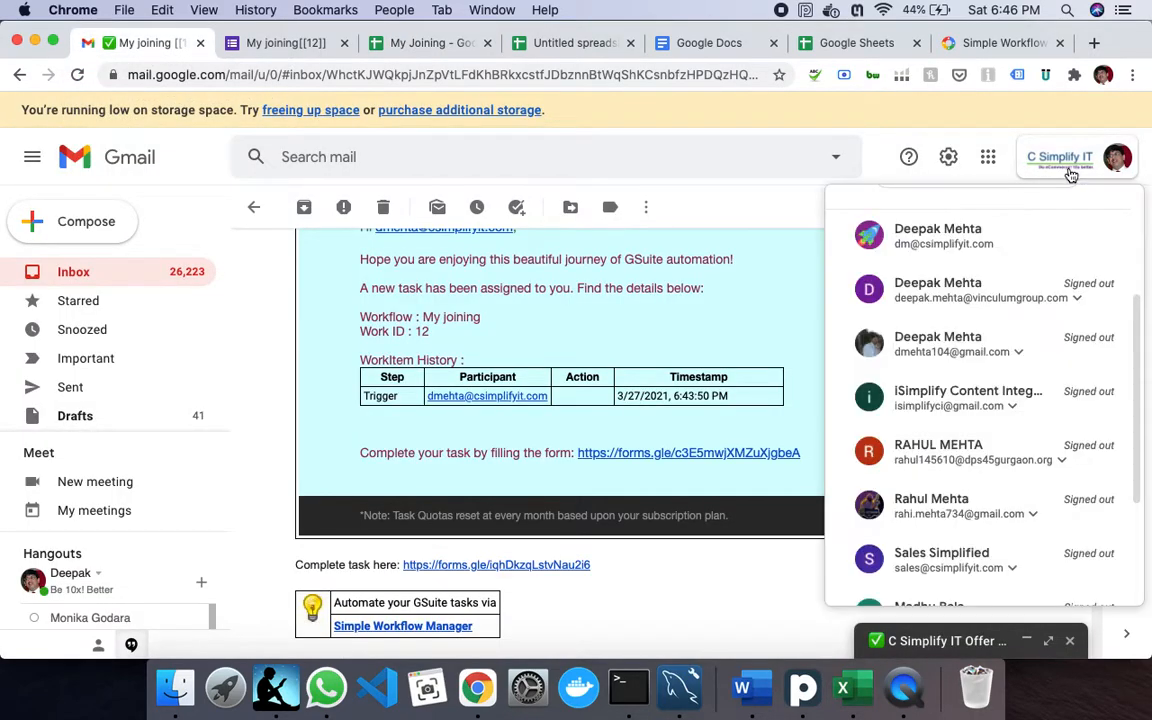
left_click(930, 245)
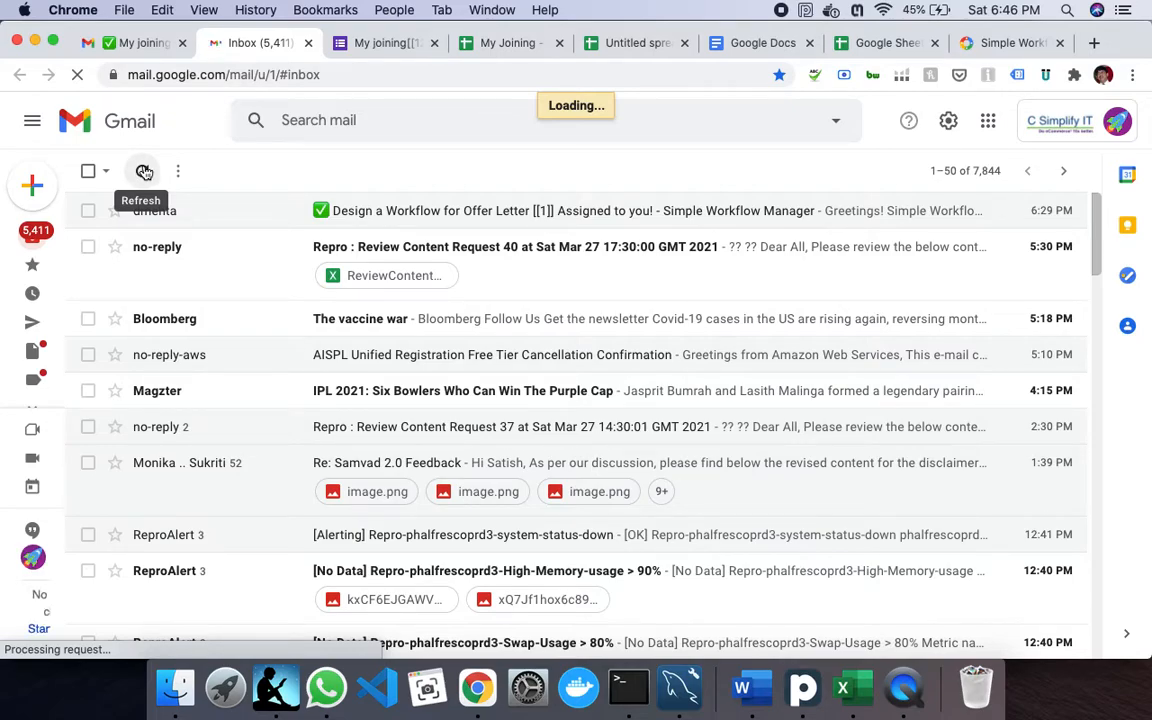
- Refresh the inbox and open the new C Simplify IT Offer Letter email
left_click(143, 171)
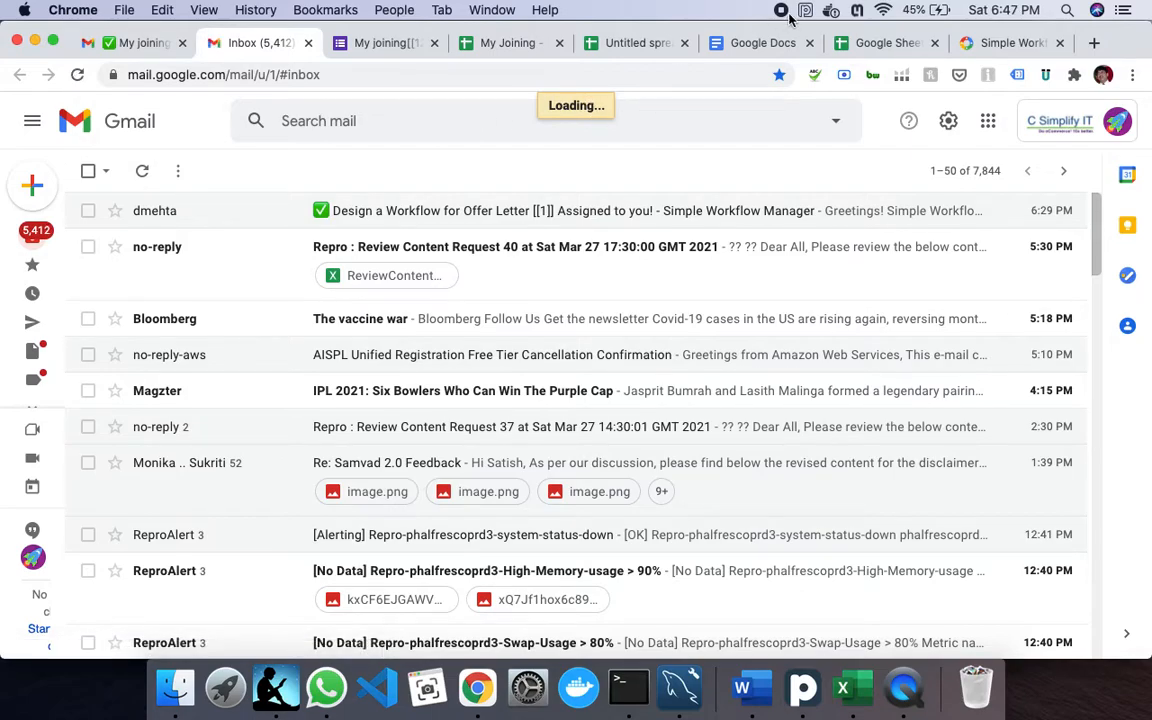
left_click(884, 11)
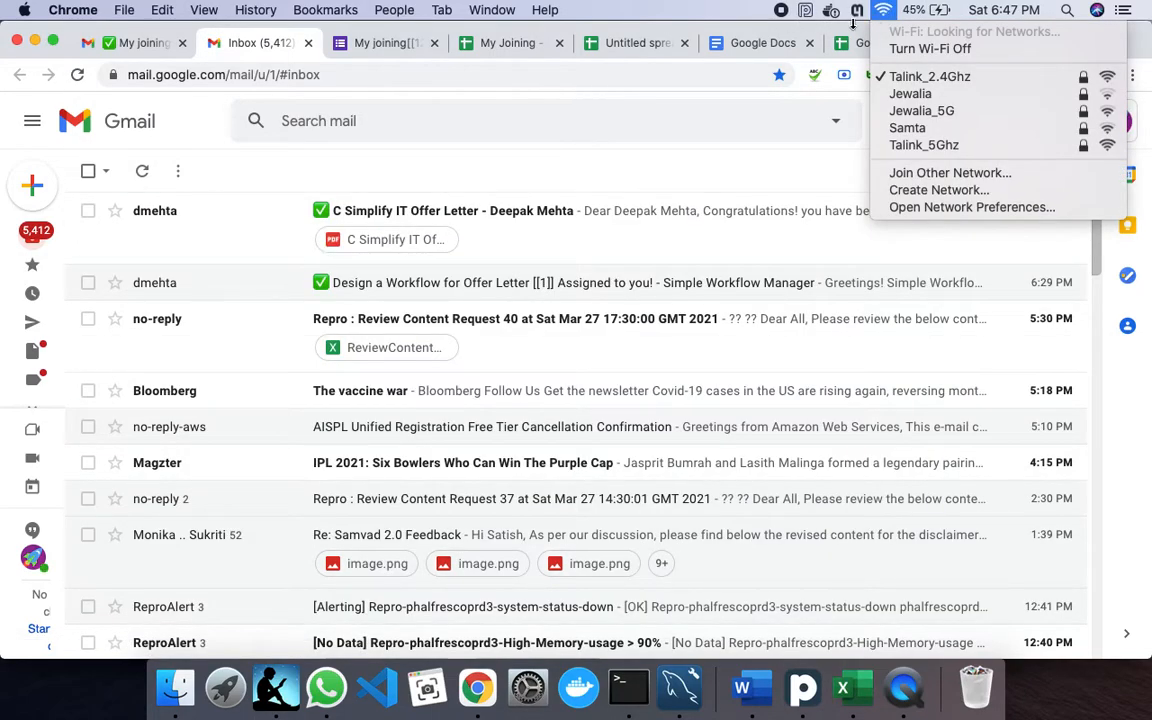
left_click(643, 168)
left_click(733, 234)
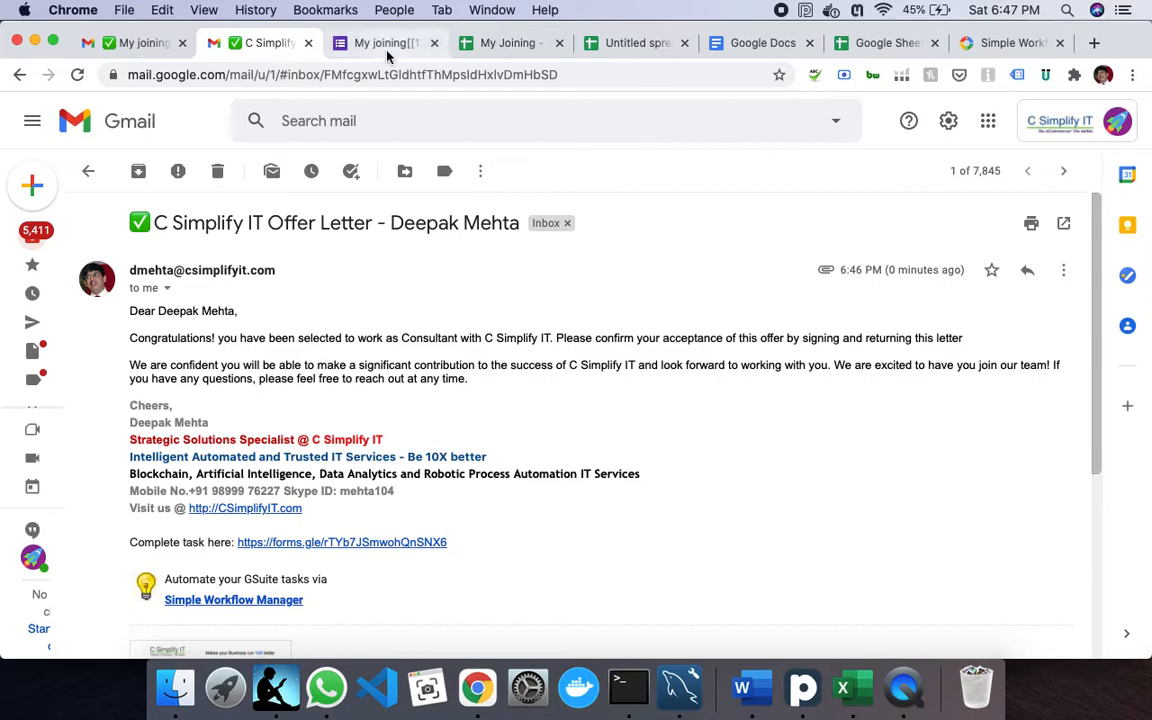
left_click(522, 43)
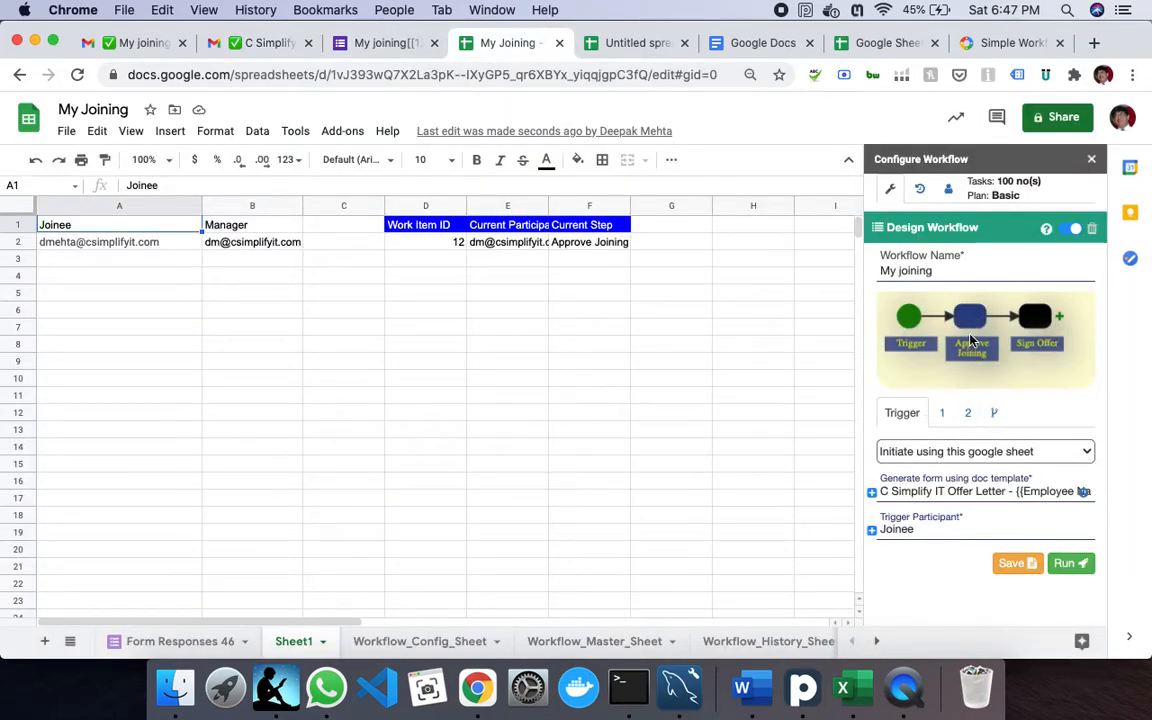
left_click(943, 413)
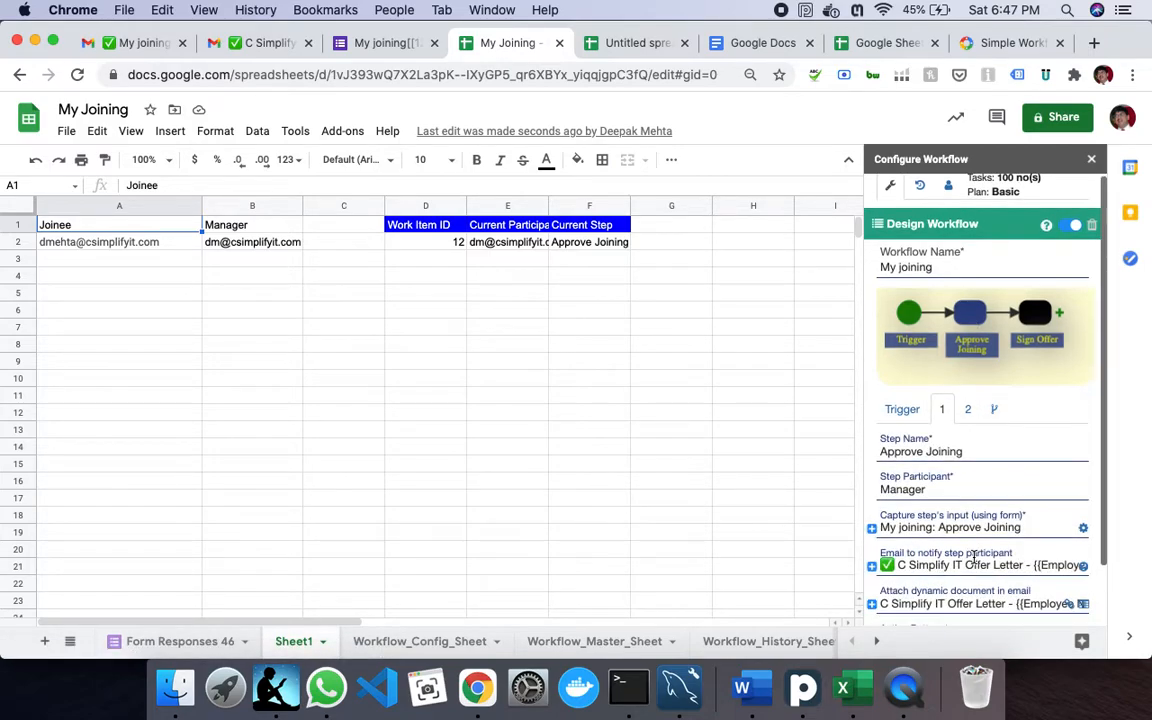
scroll(962, 569, "down", 2)
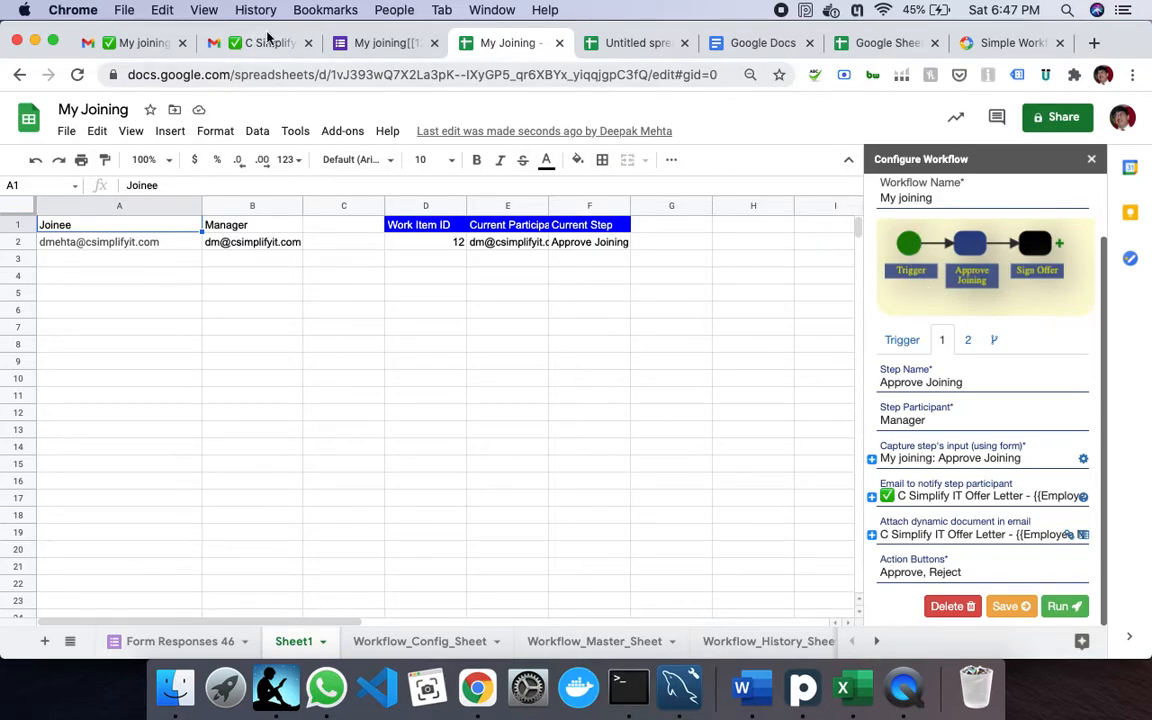
left_click(145, 43)
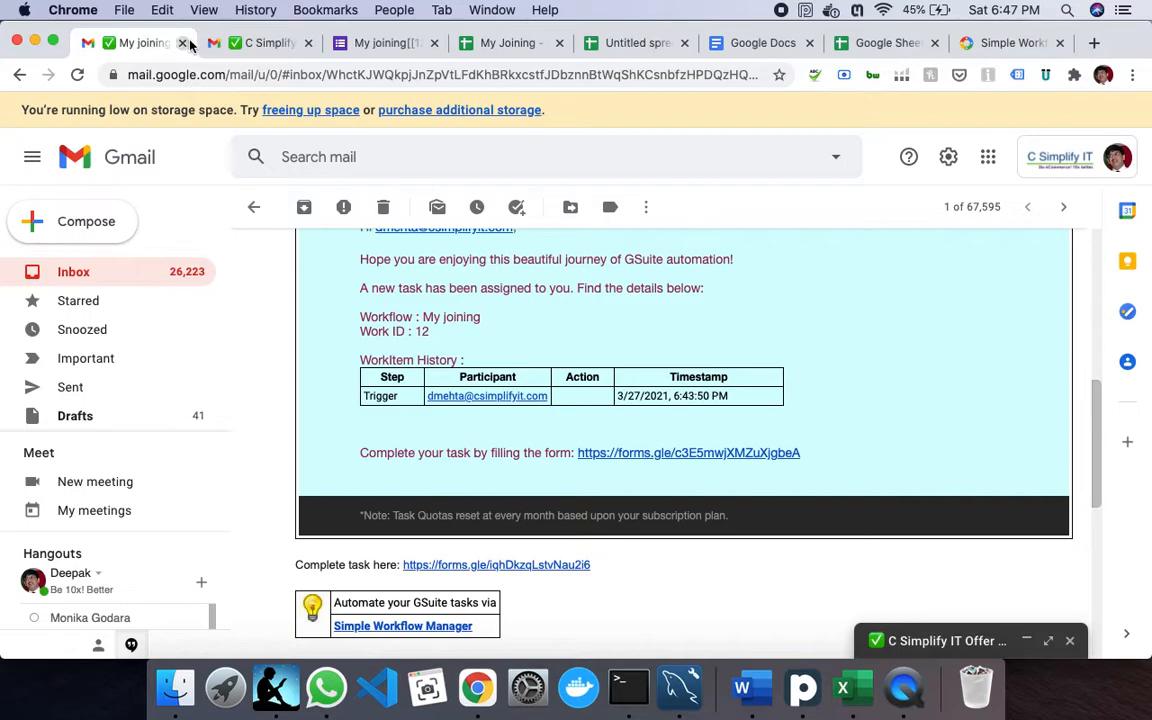
scroll(579, 514, "down", 4)
scroll(577, 514, "up", 6)
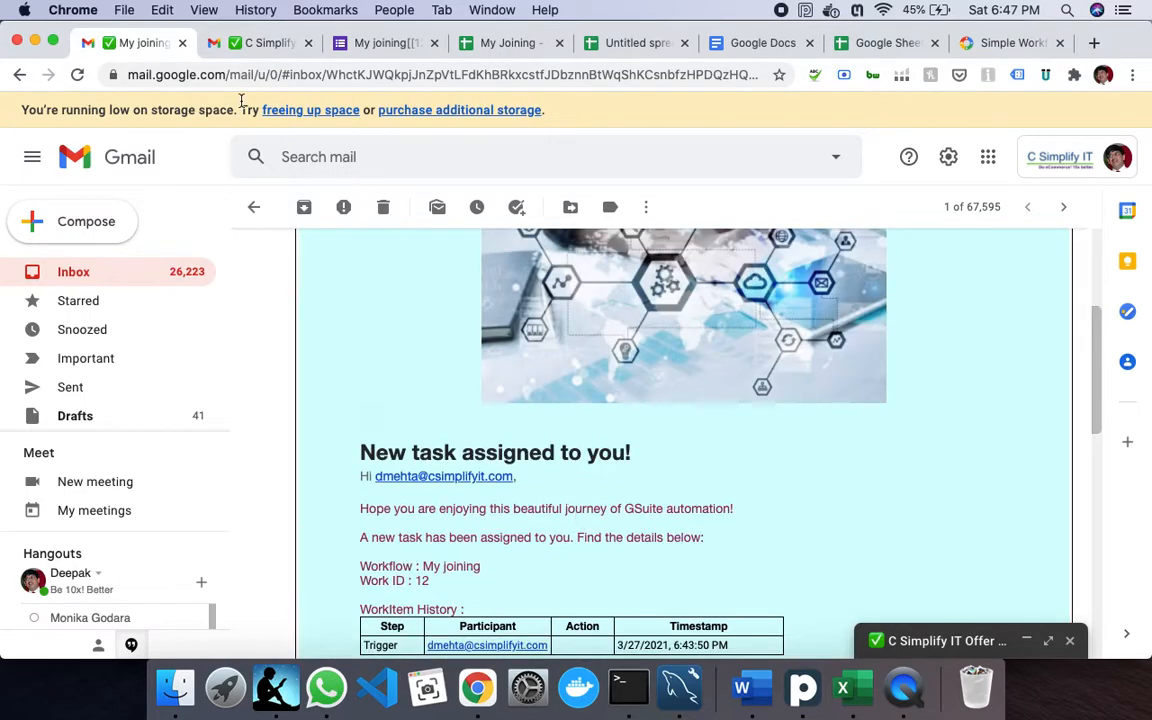
left_click(255, 43)
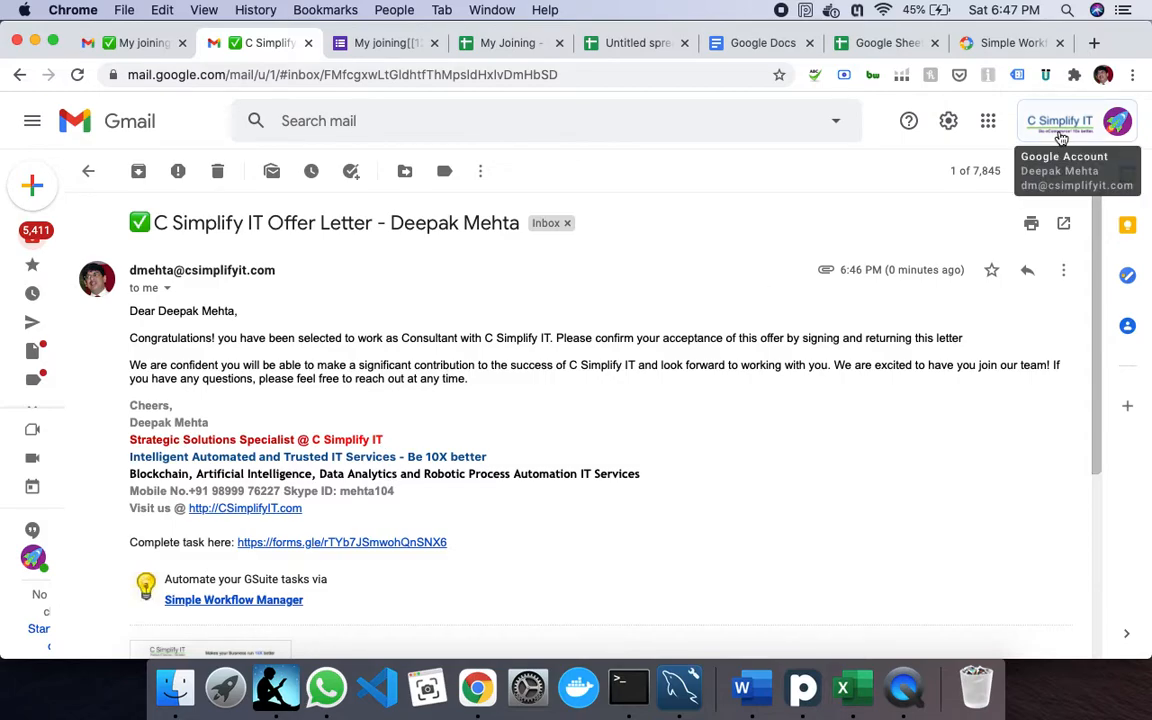
scroll(348, 405, "down", 5)
mouse_move(175, 442)
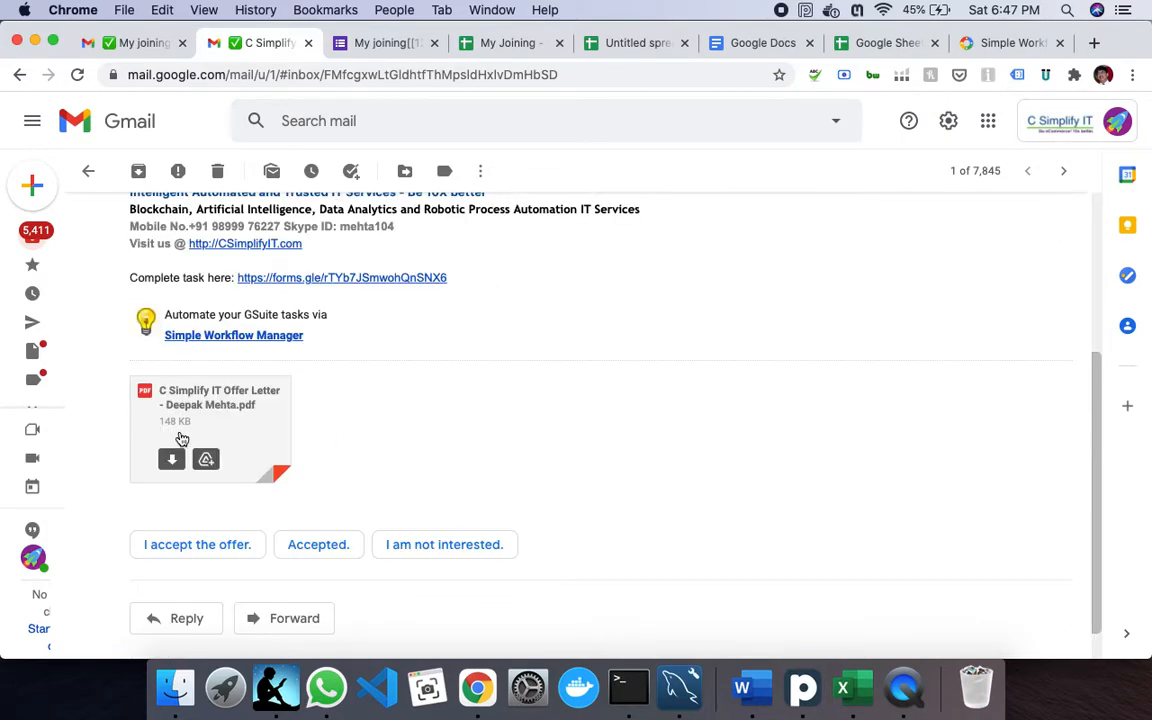
left_click(219, 411)
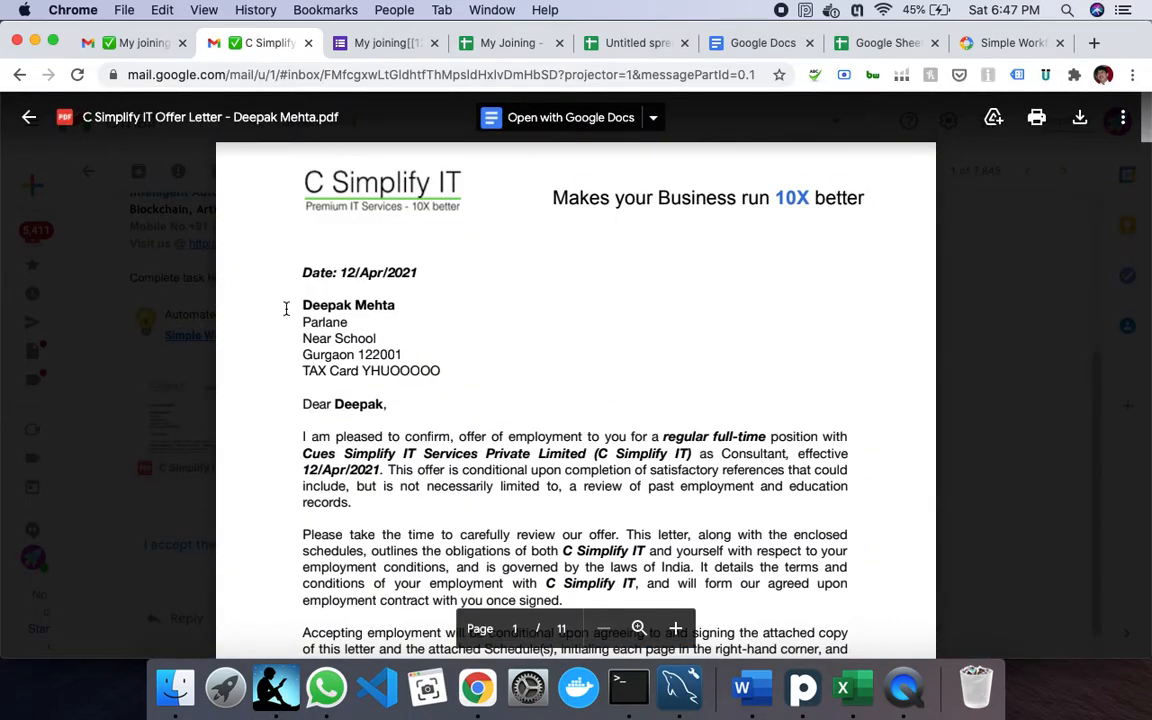
left_click_drag(303, 306, 437, 301)
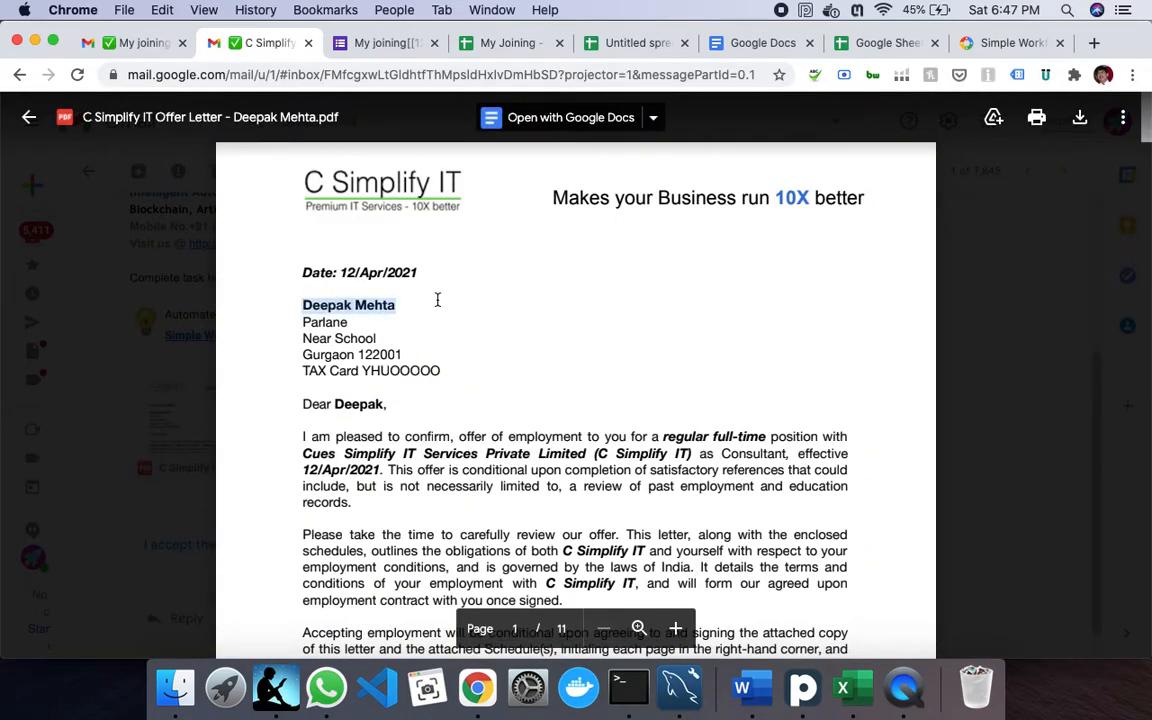
double_click(322, 323)
left_click_drag(307, 336, 372, 337)
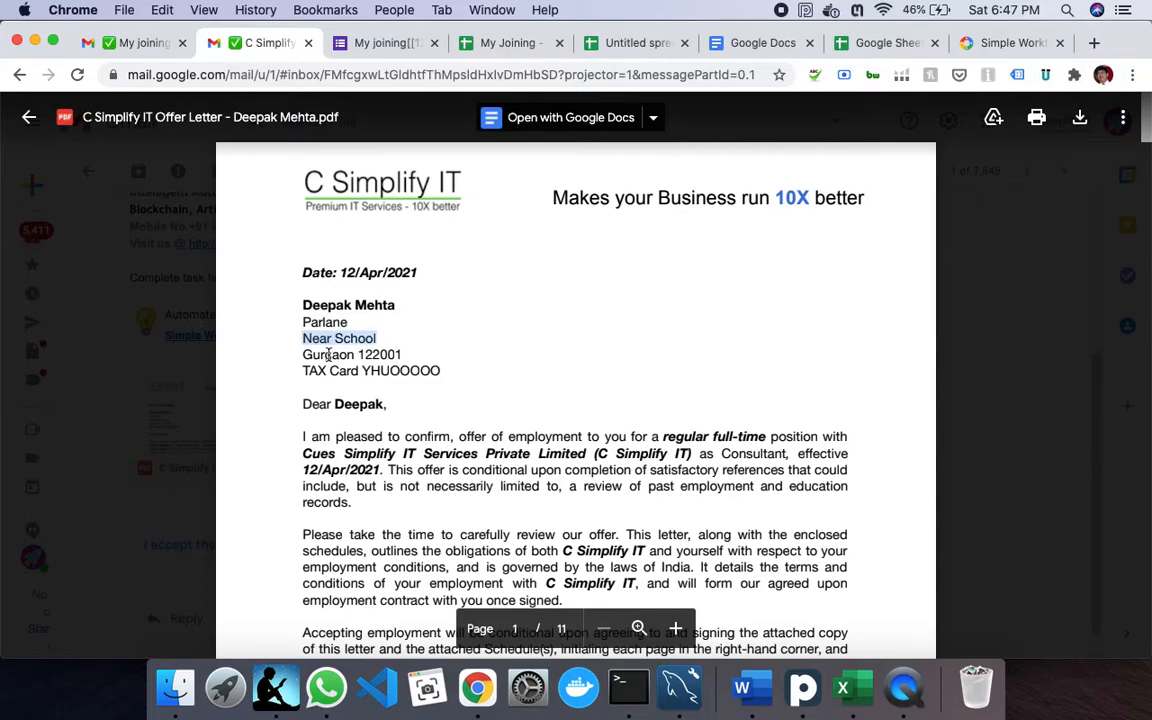
left_click_drag(303, 355, 428, 345)
double_click(376, 373)
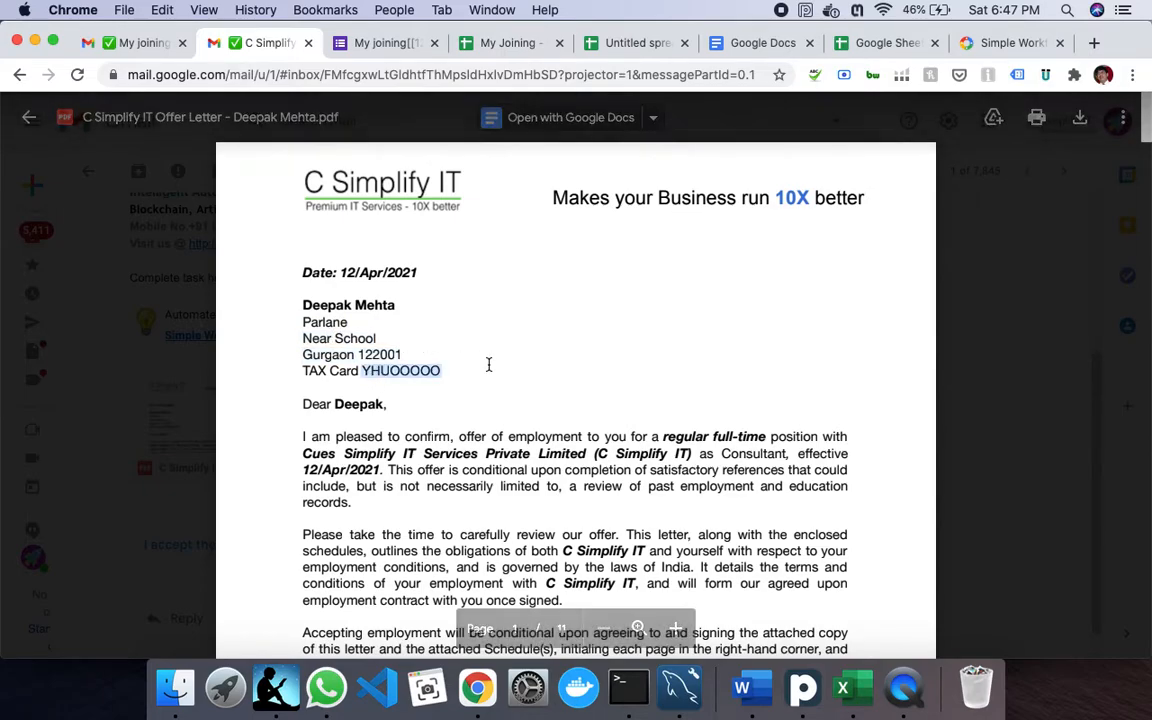
left_click_drag(340, 272, 417, 272)
scroll(430, 445, "down", 10)
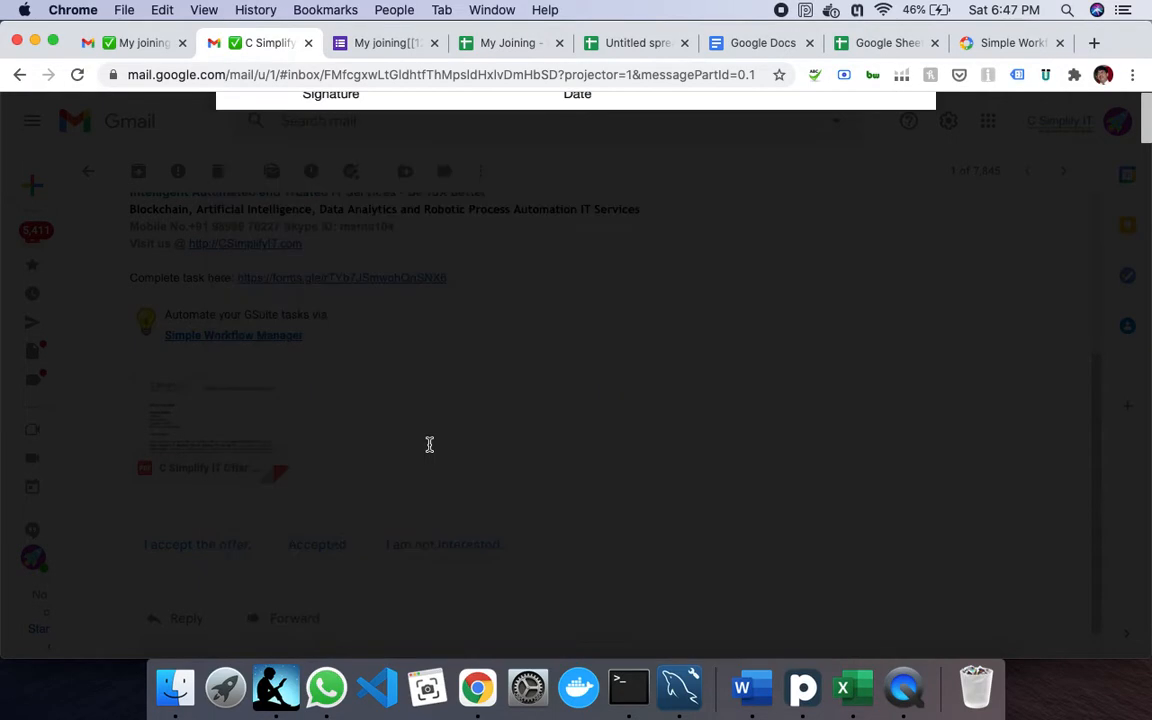
scroll(430, 445, "down", 20)
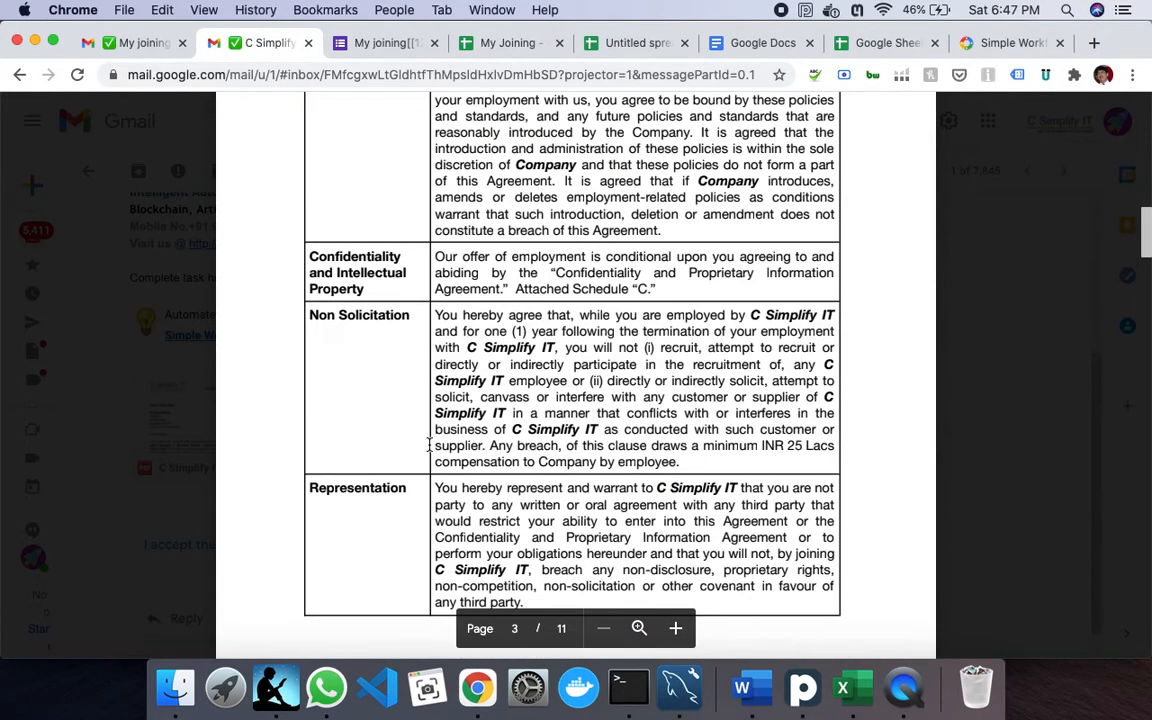
scroll(430, 445, "down", 20)
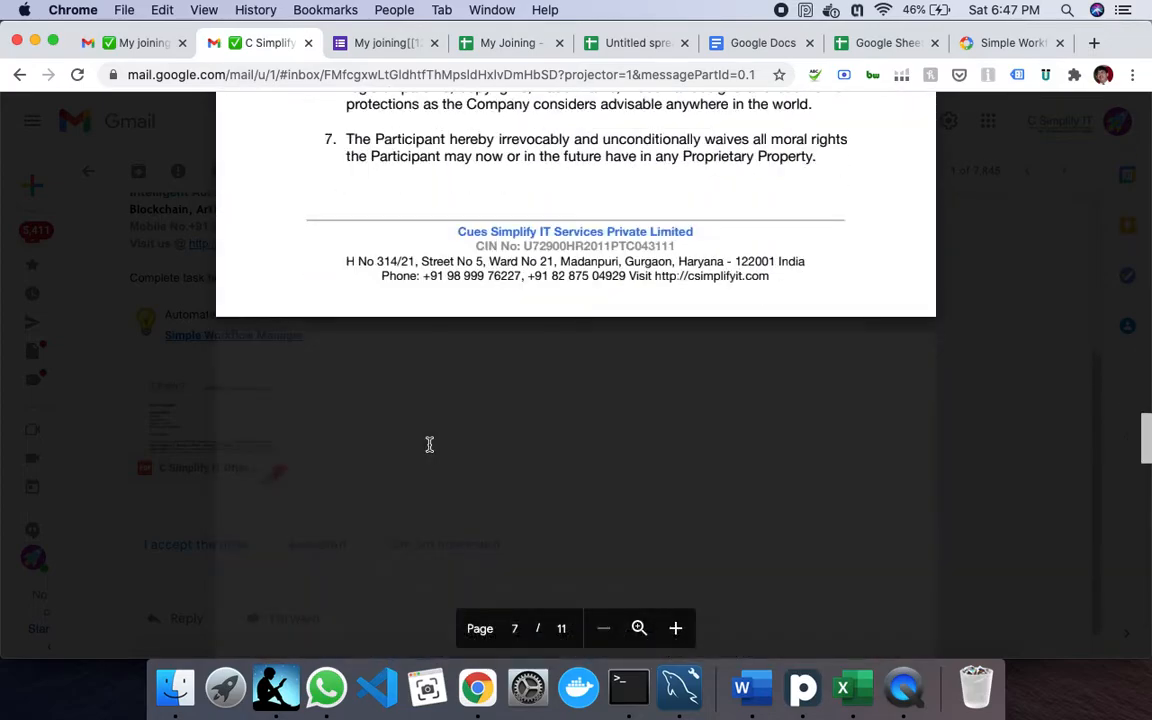
scroll(430, 445, "up", 5)
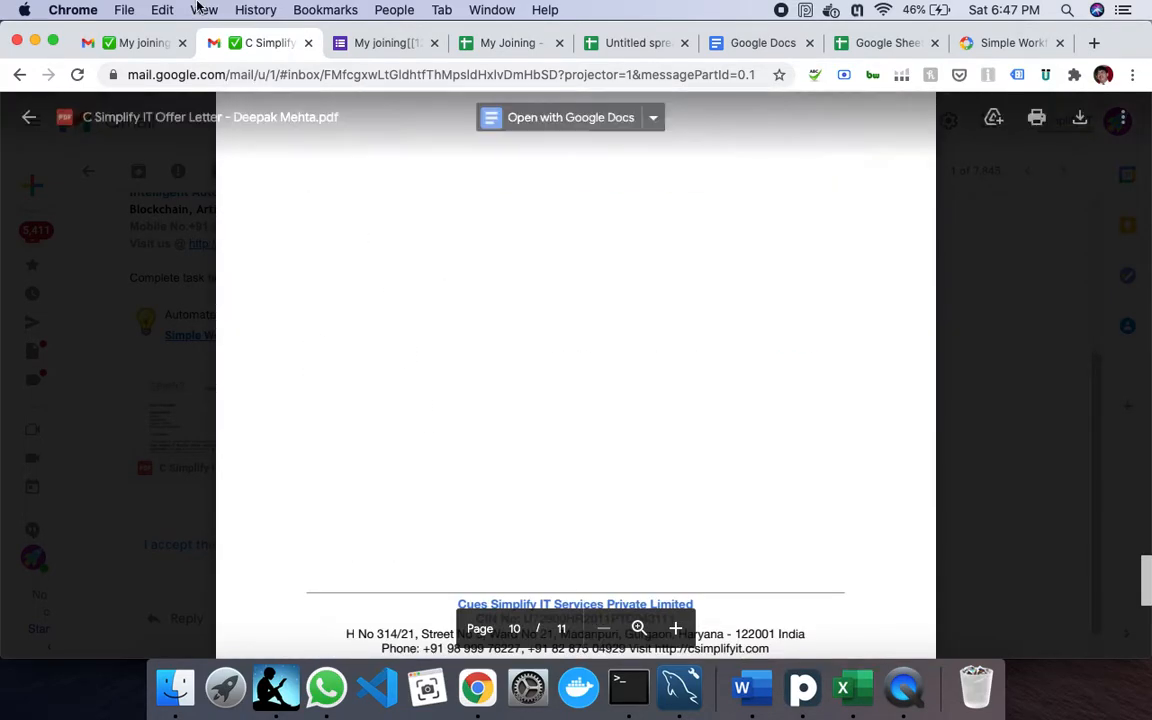
left_click(30, 118)
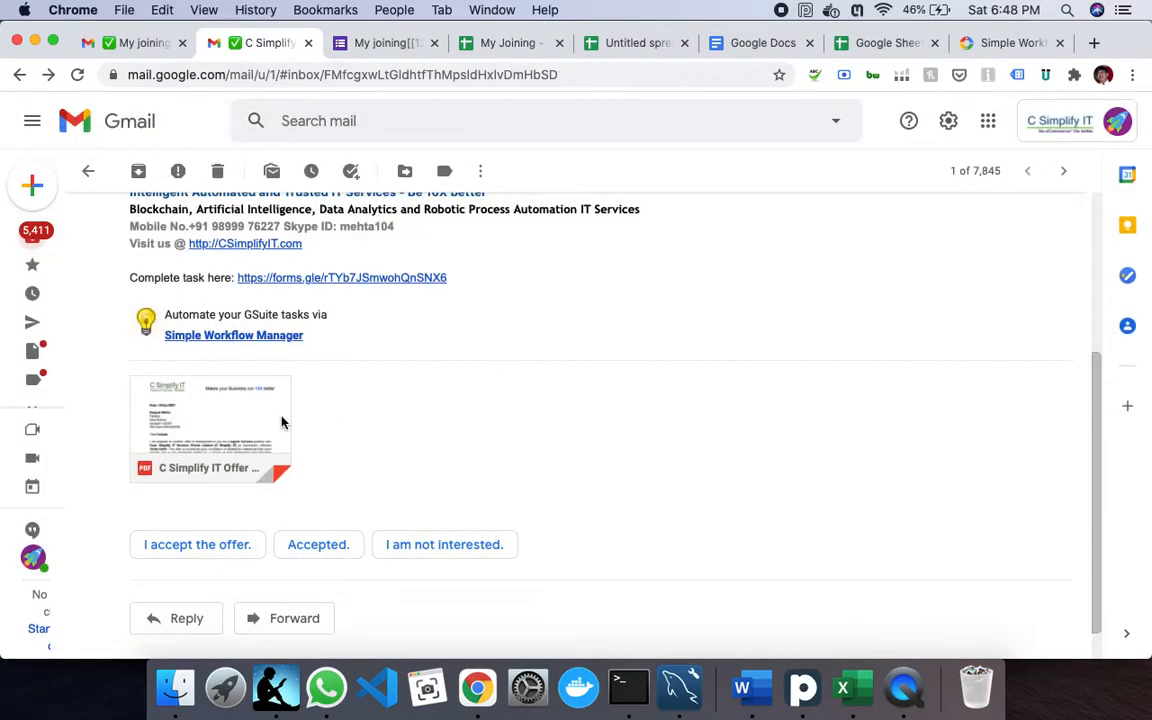
- Open the task form from the email, choose Approve for the joining, and submit the response
left_click(318, 280)
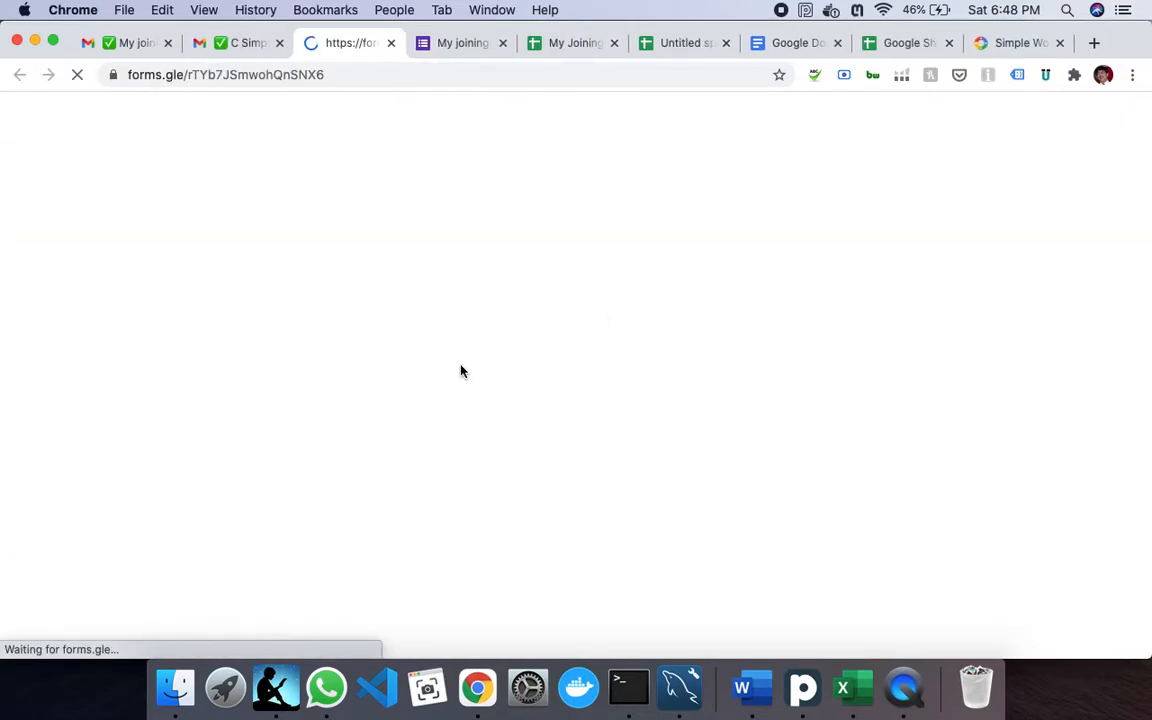
scroll(462, 373, "down", 15)
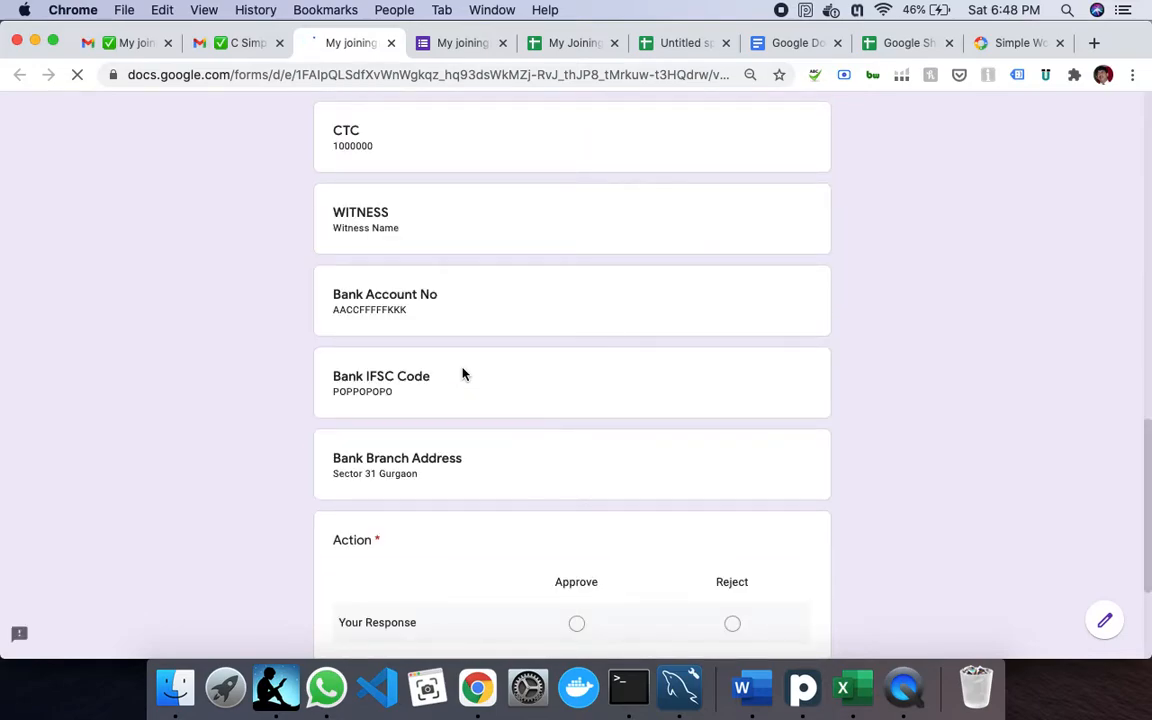
left_click(576, 411)
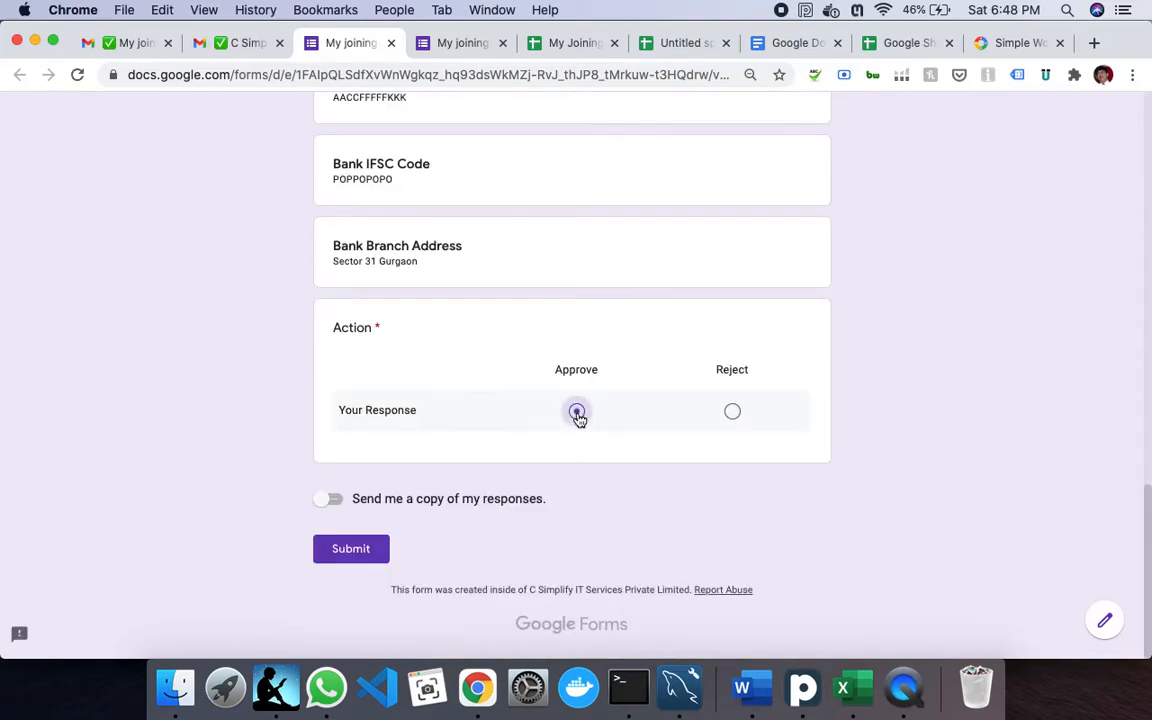
left_click(366, 553)
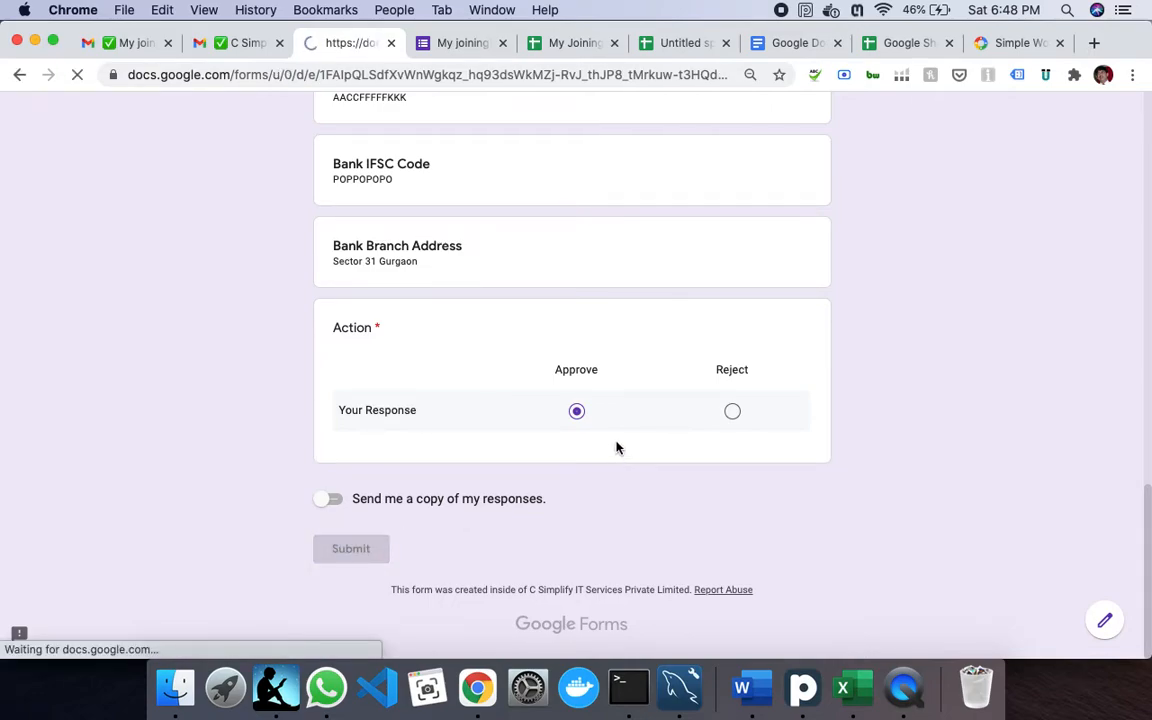
left_click(577, 47)
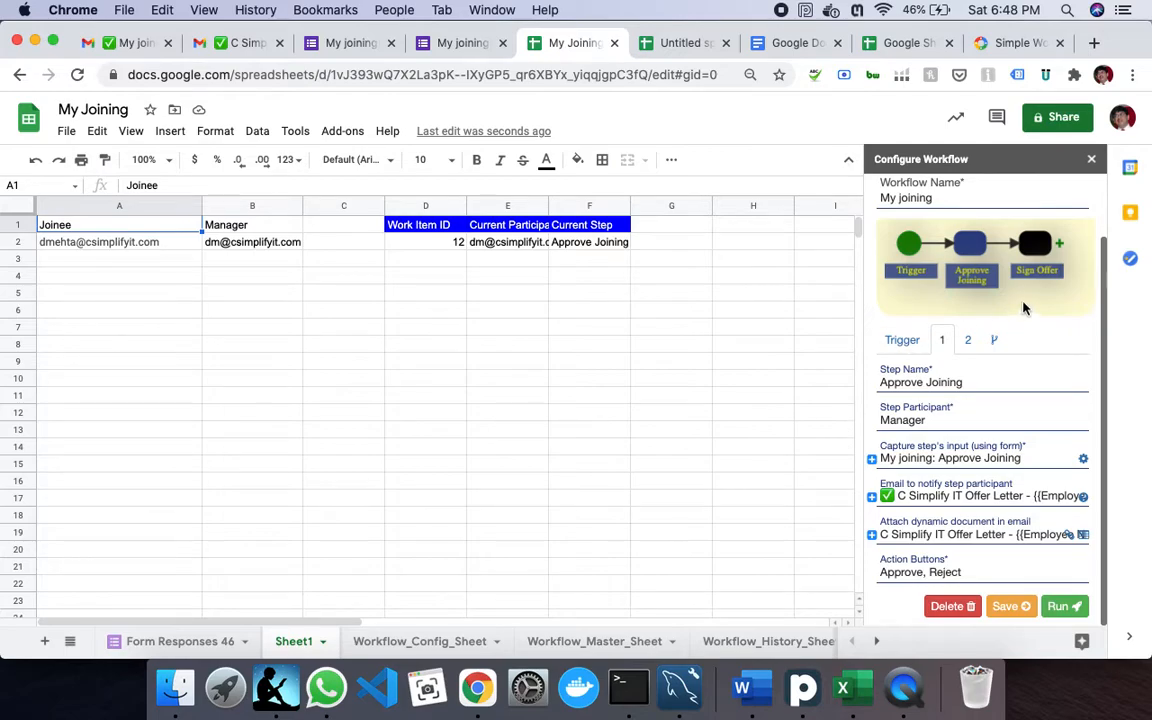
- View step 2, Sign Offer for Joinee, in the workflow sidebar, then return to the task email
left_click(967, 340)
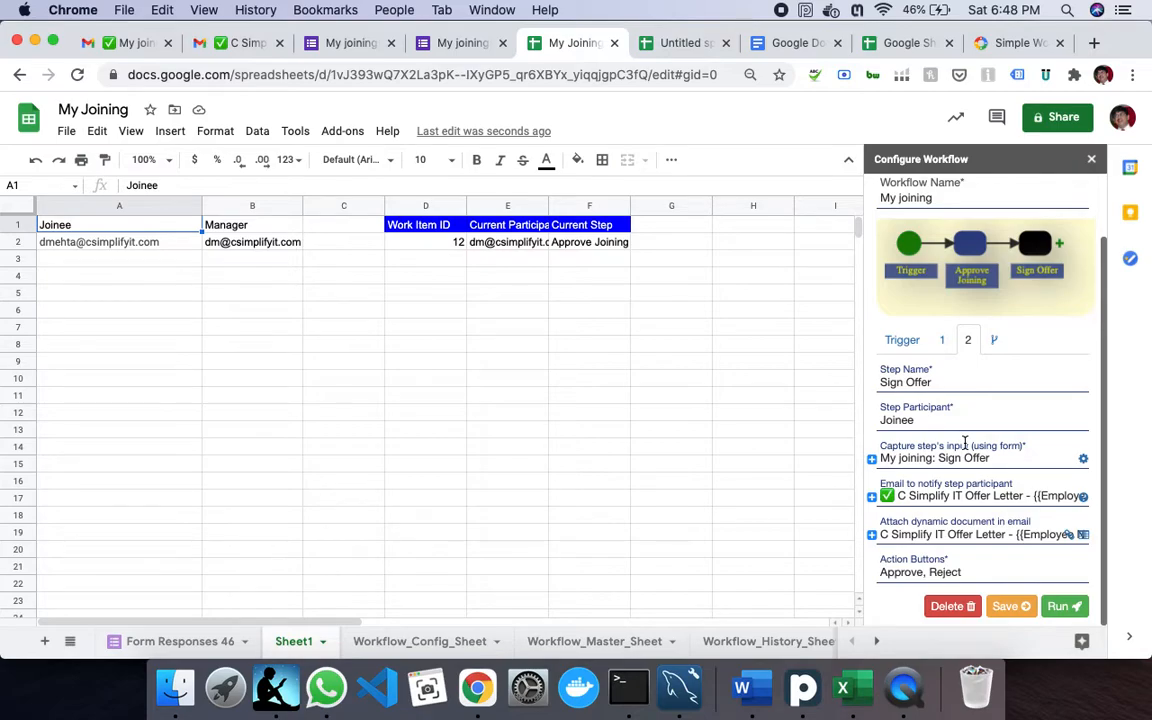
left_click(135, 47)
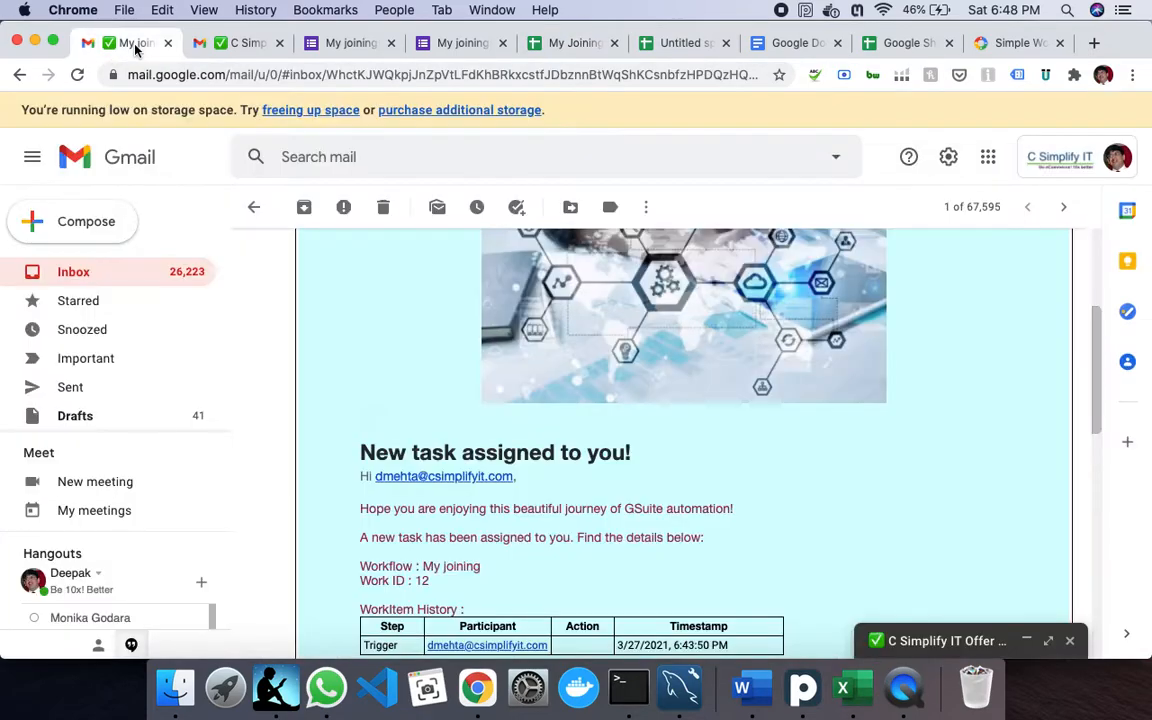
- Refresh the inbox repeatedly, checking the other tabs, until the Offer Letter email appears
left_click(72, 273)
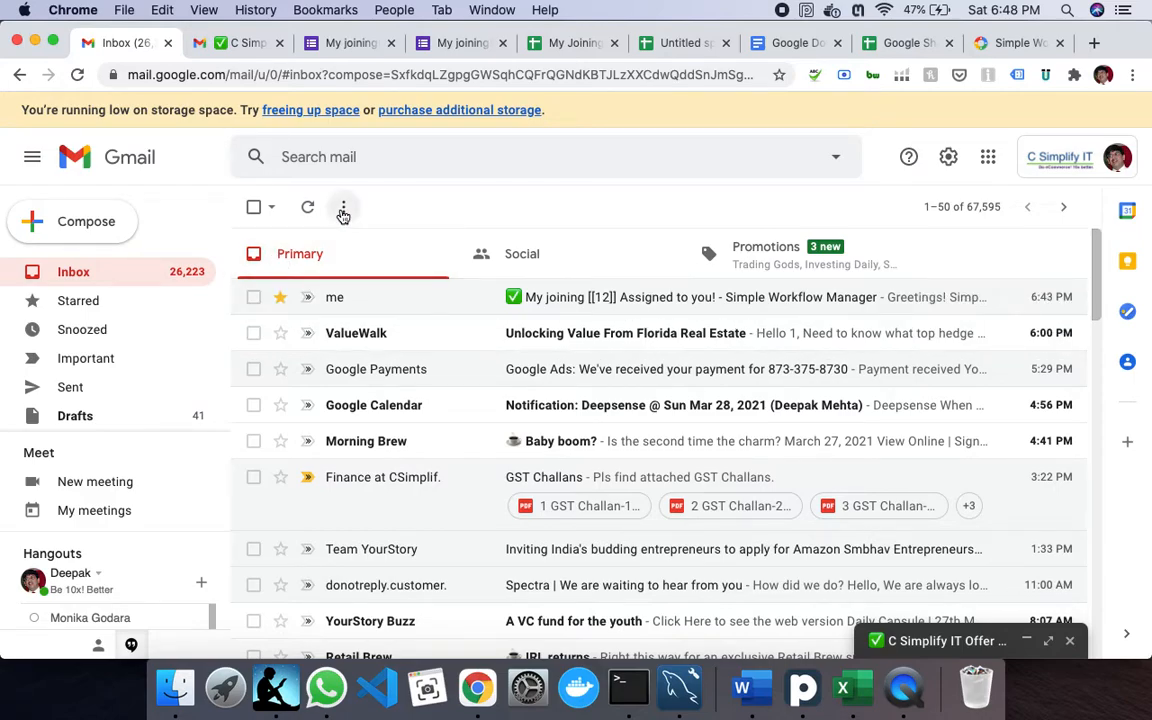
left_click(310, 210)
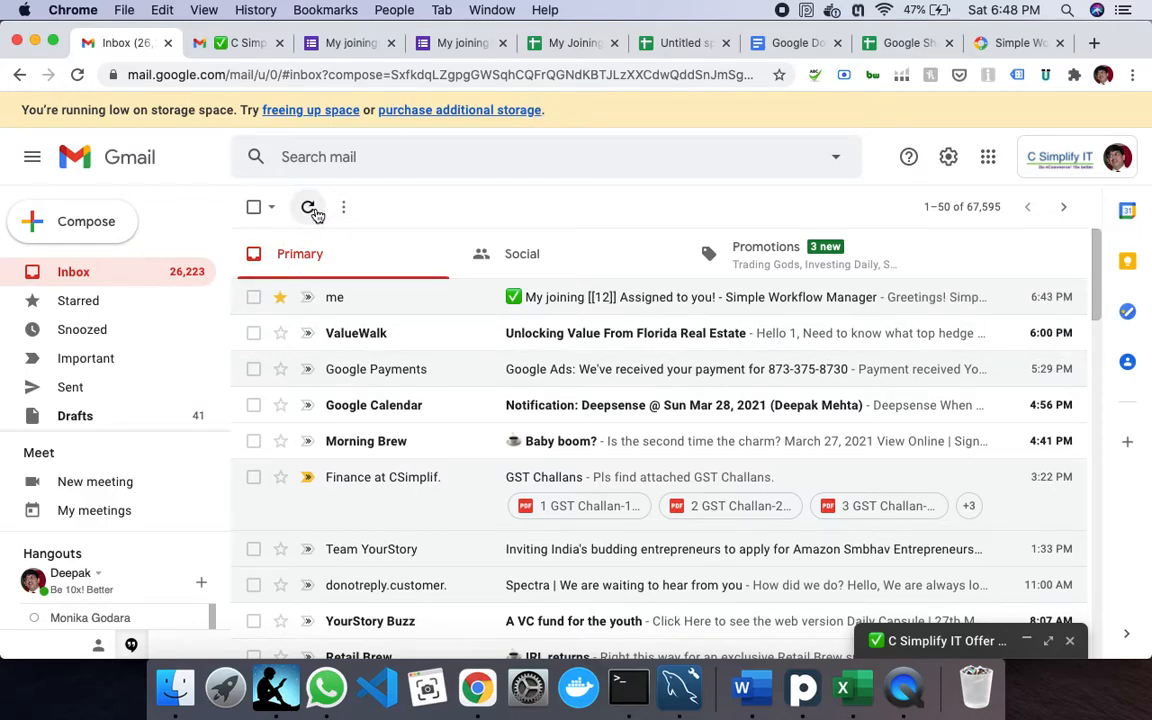
left_click(316, 215)
left_click(310, 211)
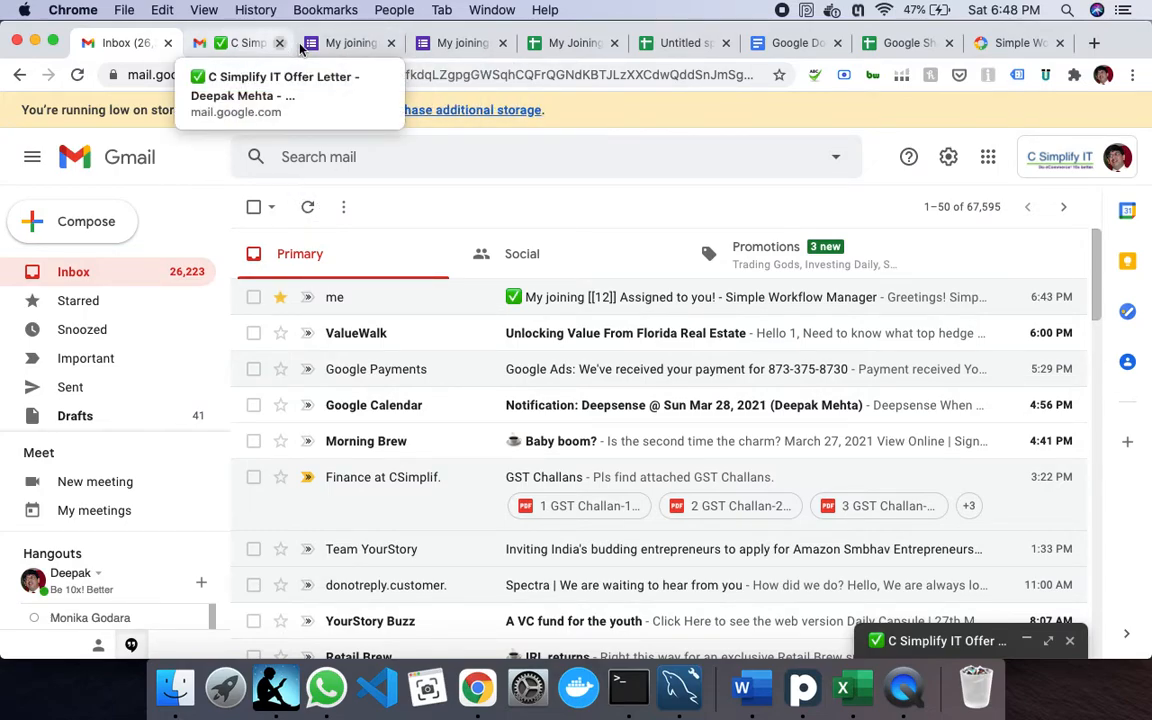
left_click(577, 47)
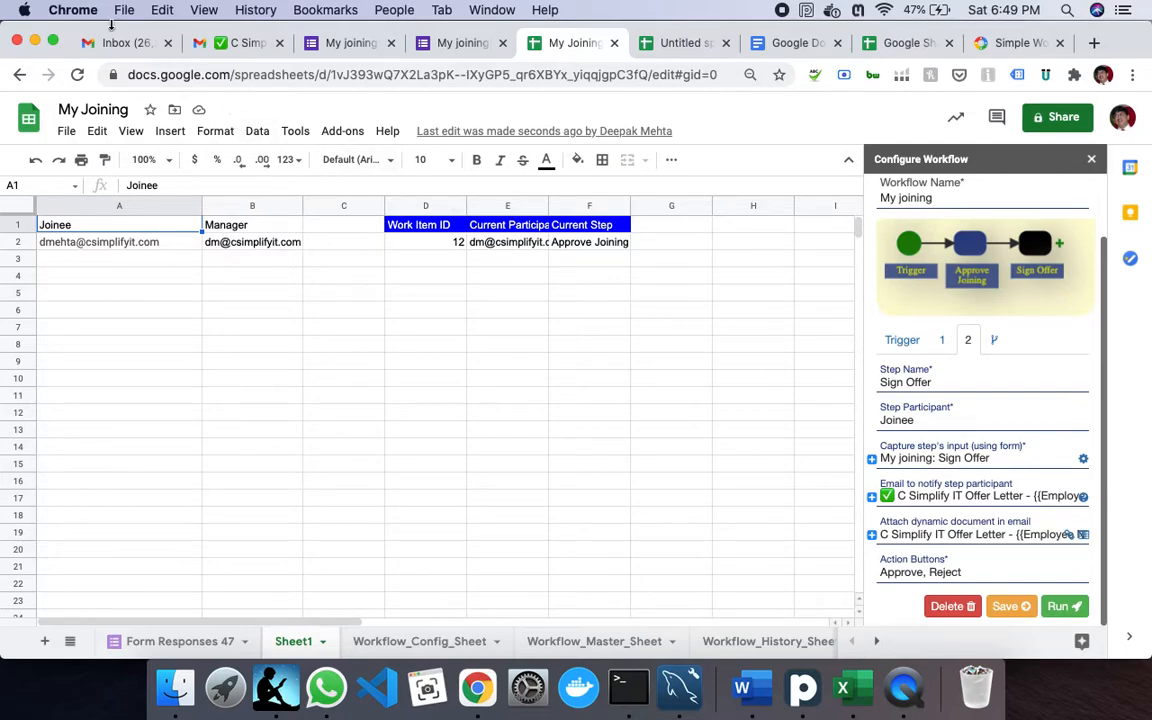
left_click(241, 43)
scroll(401, 465, "up", 5)
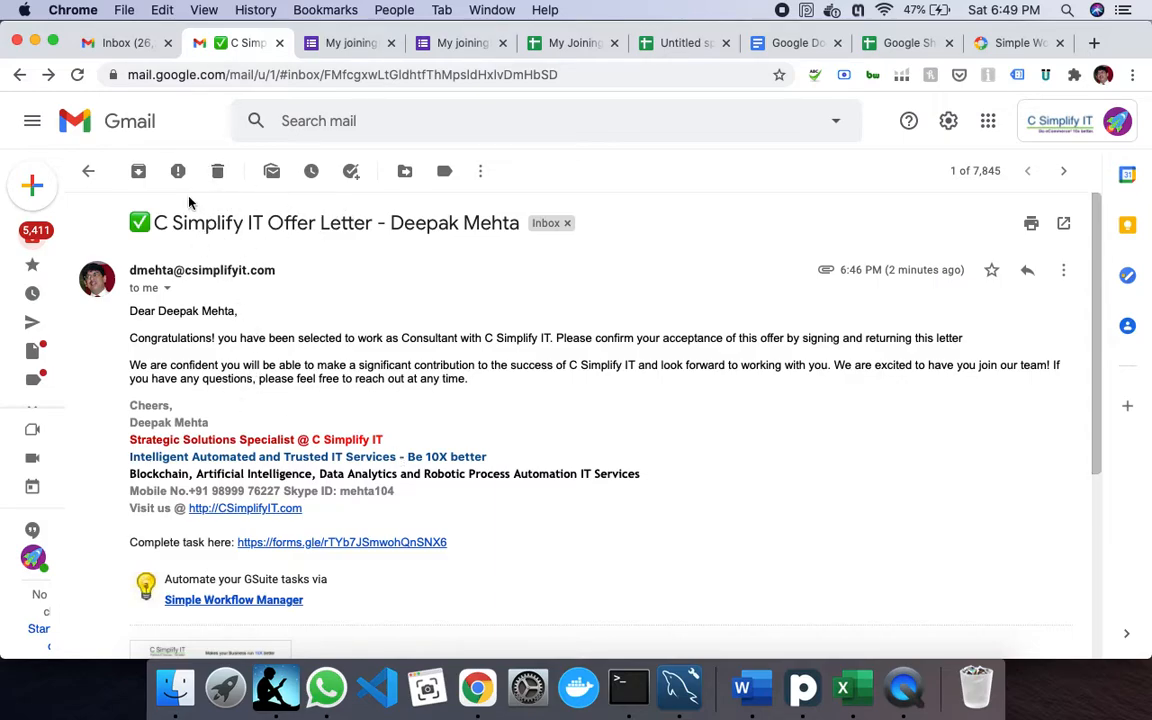
left_click(136, 44)
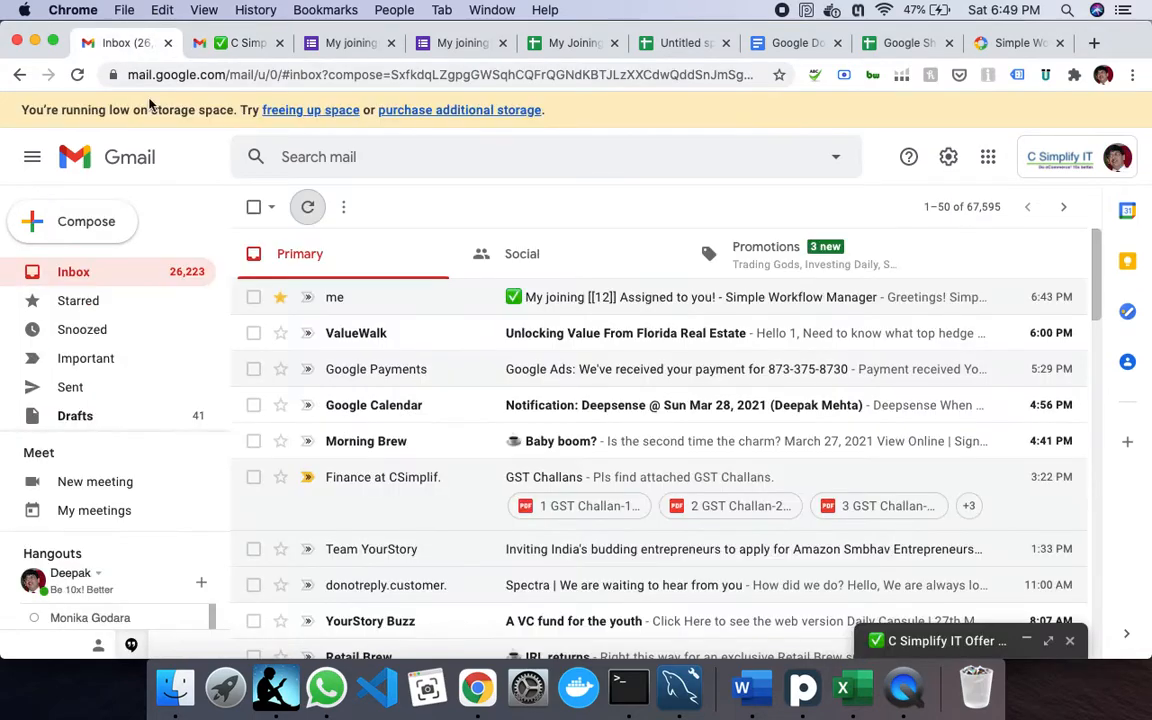
left_click(309, 208)
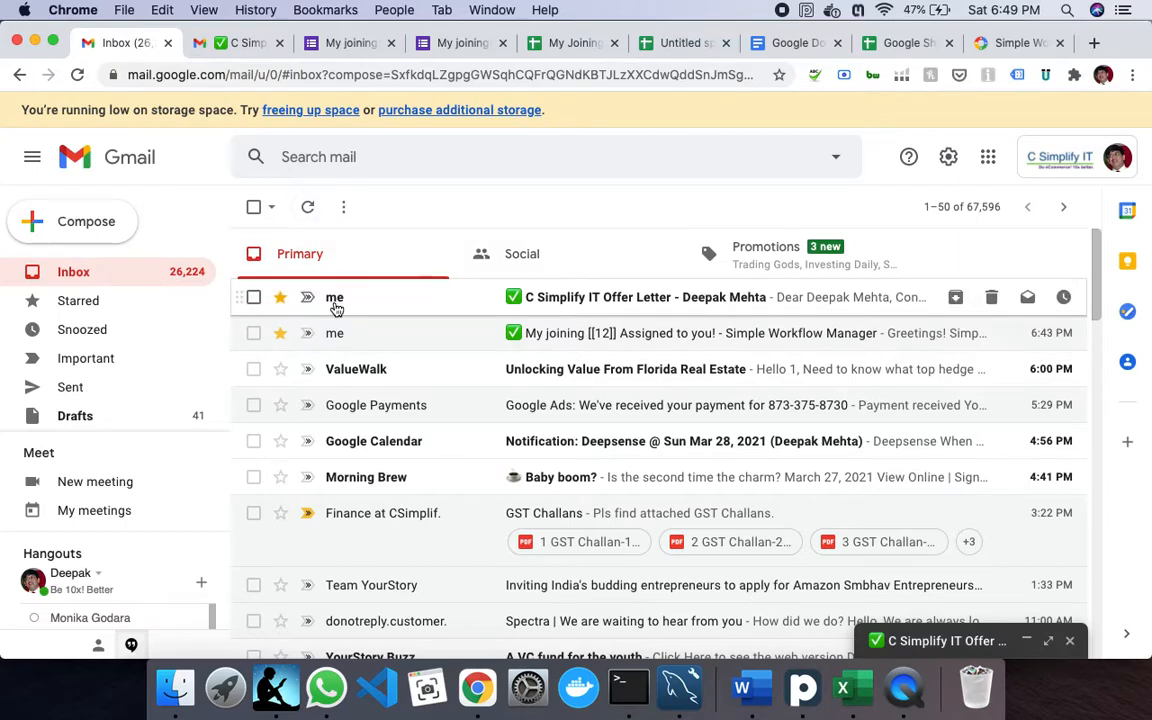
- Open the new C Simplify IT Offer Letter email and scroll to its attachment
left_click(623, 303)
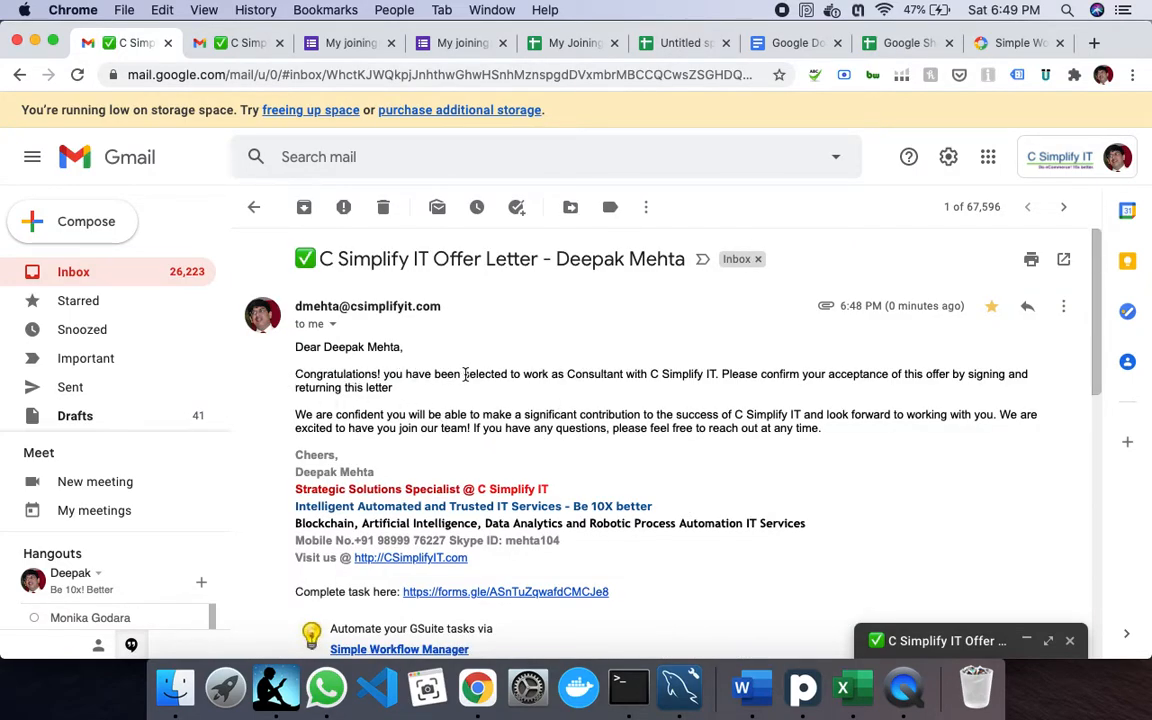
scroll(610, 478, "down", 1)
scroll(612, 478, "down", 5)
- Preview the attached offer letter PDF through all 11 pages, then close the viewer
mouse_move(375, 357)
left_click(388, 361)
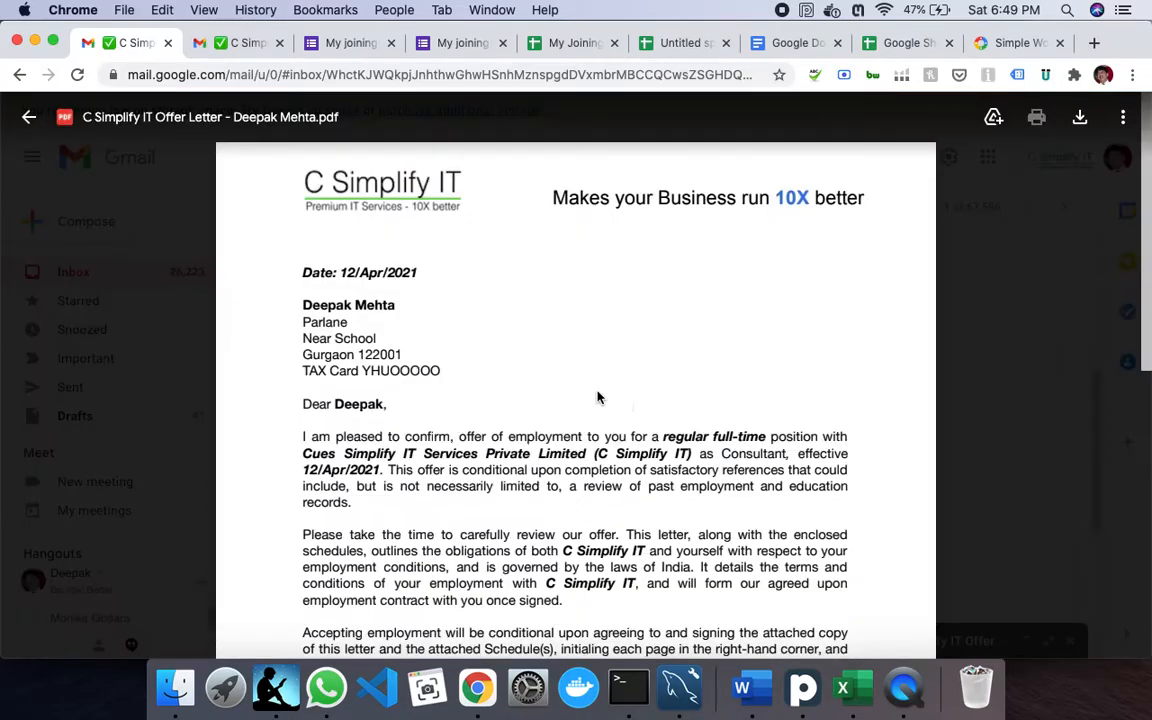
scroll(580, 470, "down", 10)
scroll(580, 470, "down", 20)
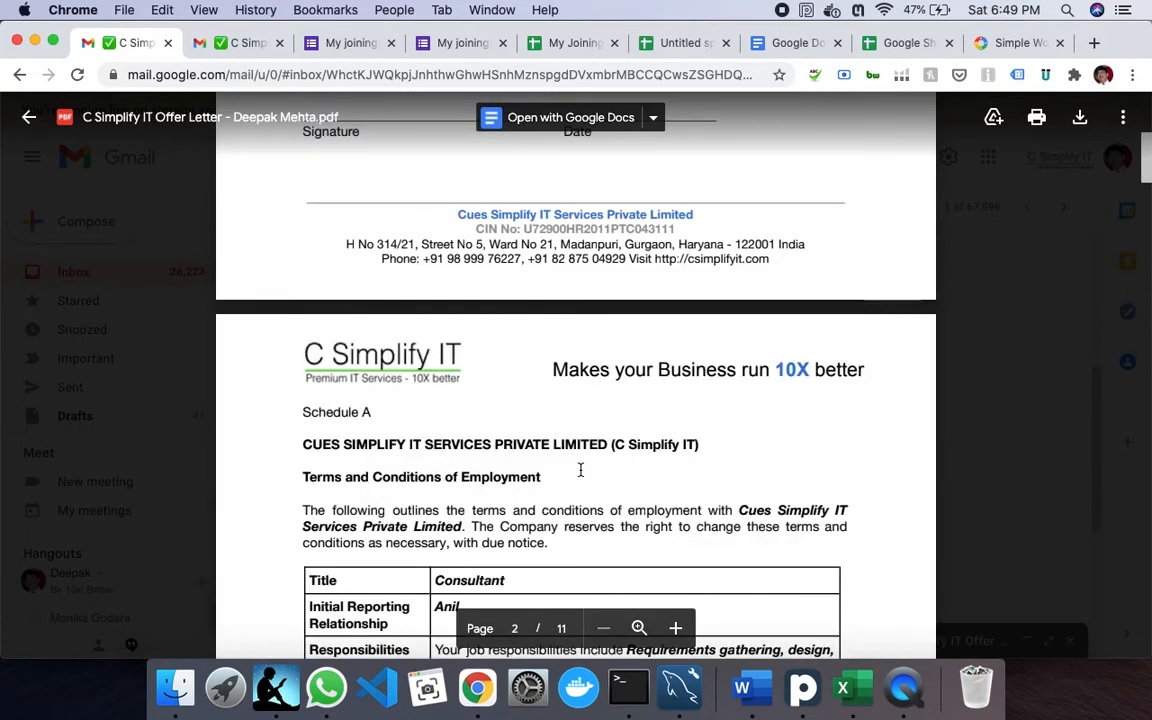
scroll(577, 465, "down", 20)
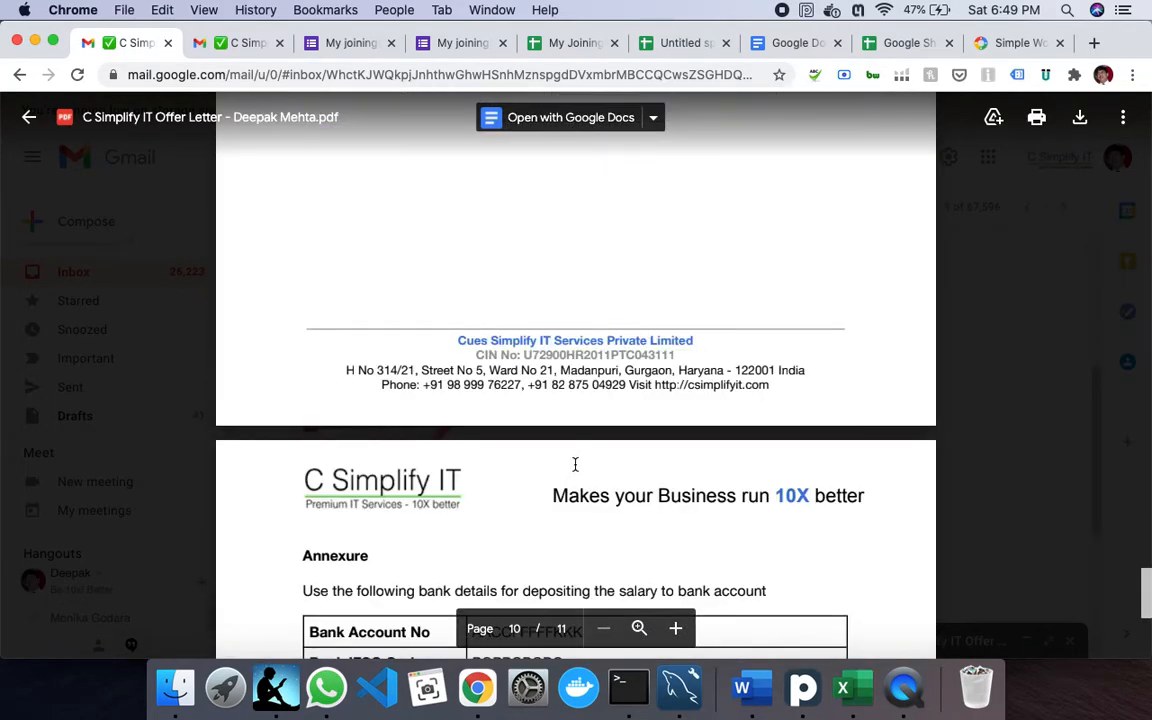
scroll(575, 464, "down", 5)
left_click(30, 119)
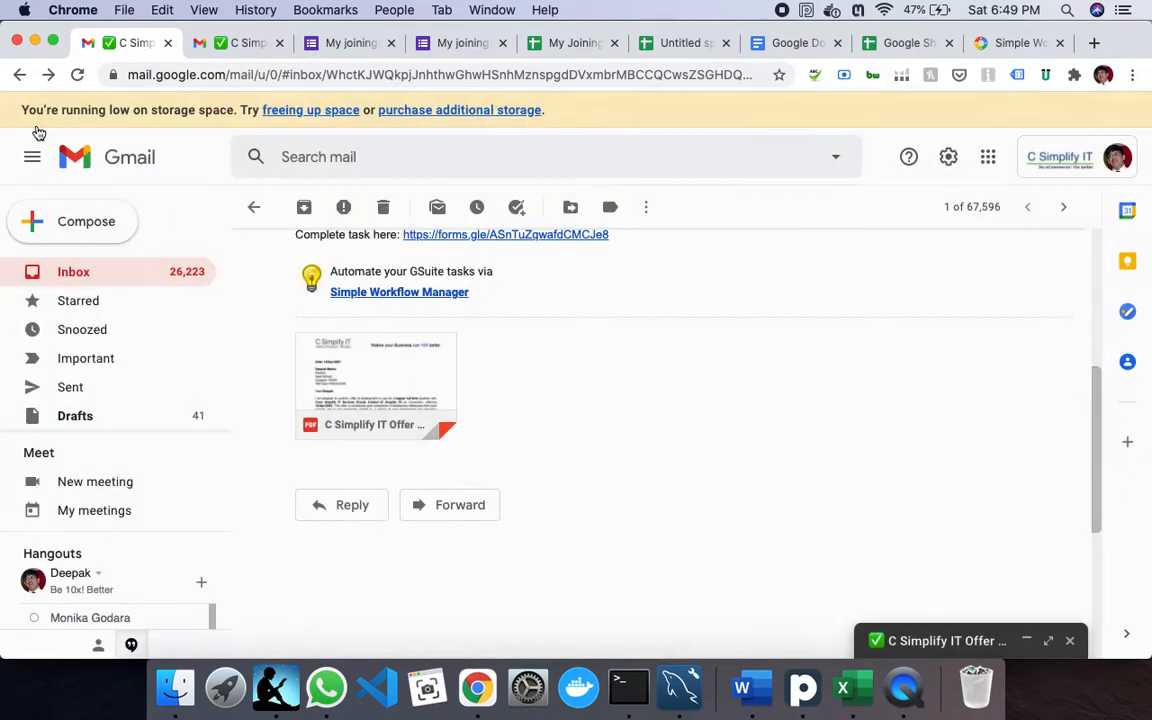
scroll(614, 440, "up", 4)
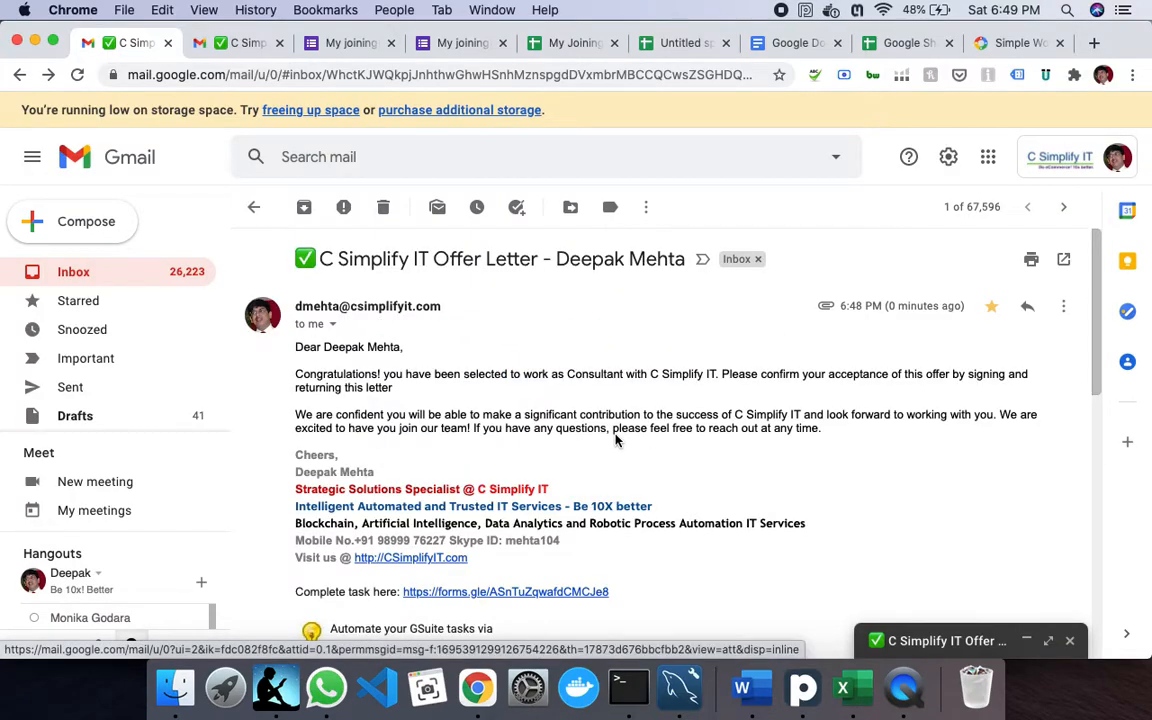
scroll(616, 440, "down", 4)
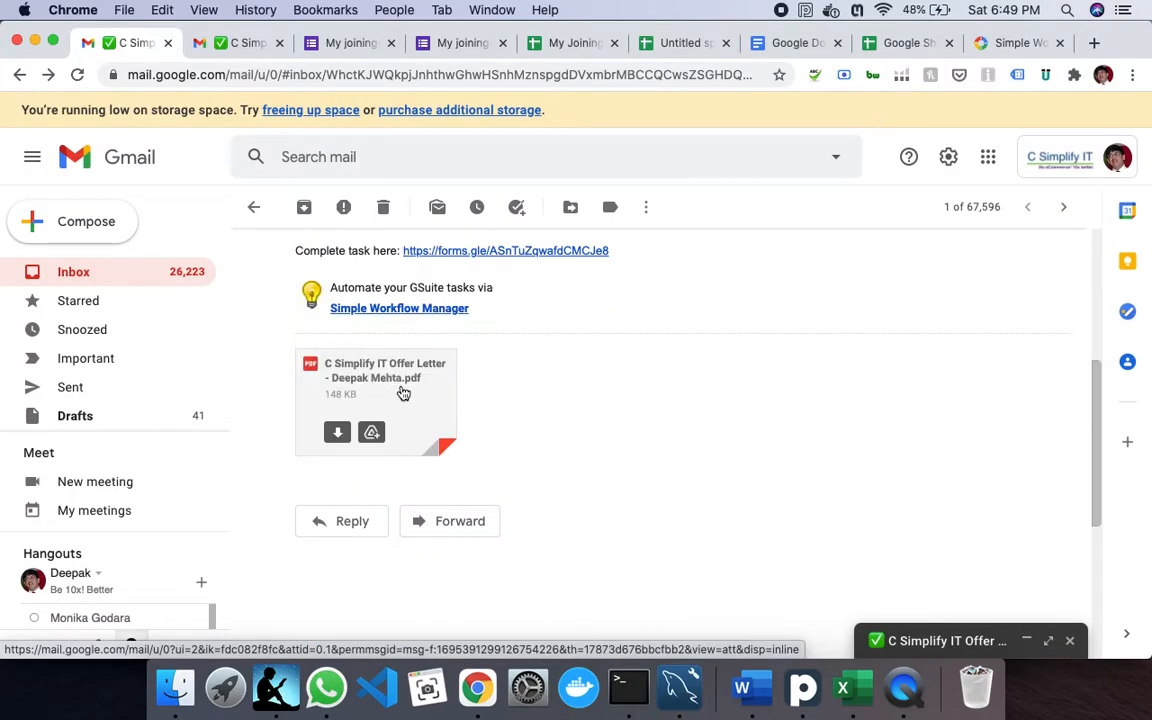
- Expand the offer letter draft and select its {{Employee Name}} and {{Designation}} text beside 'Consultant' in the received email
left_click(935, 640)
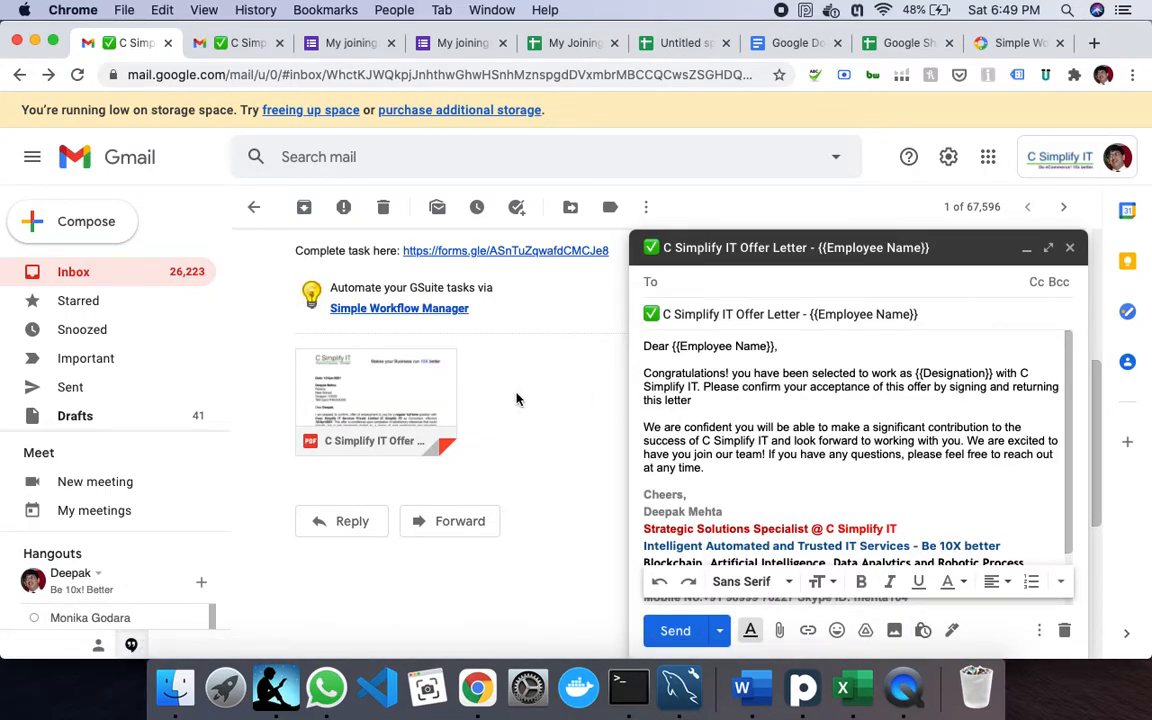
scroll(490, 400, "up", 5)
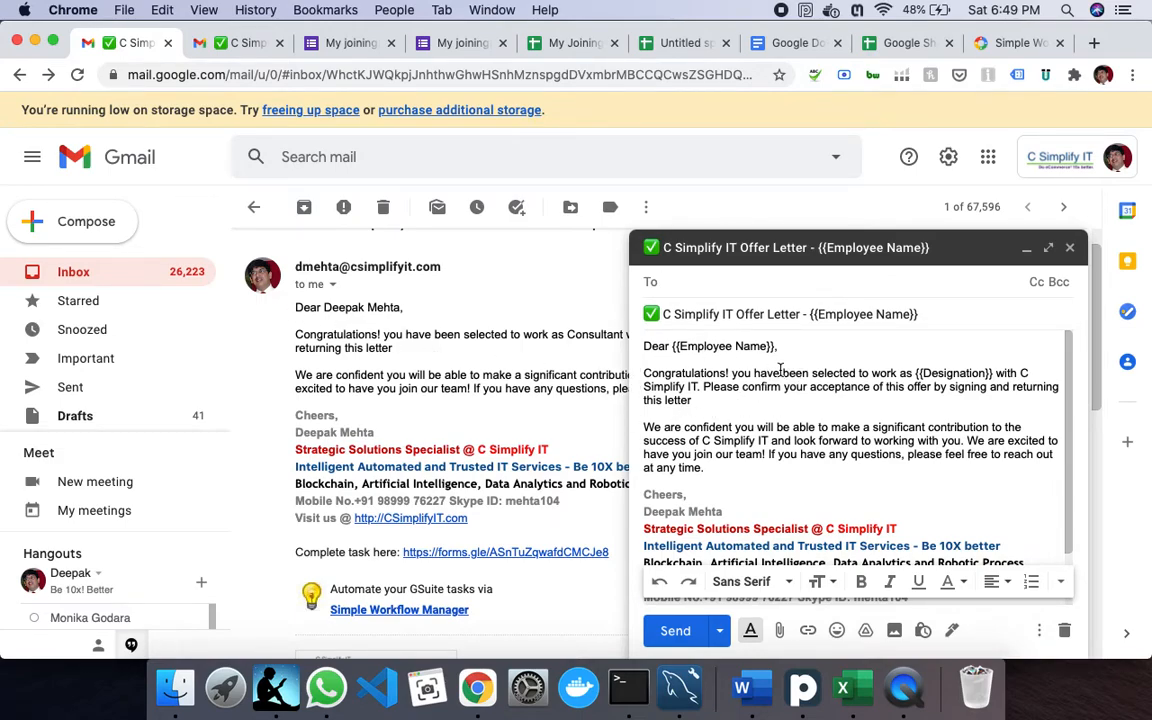
left_click_drag(672, 346, 788, 345)
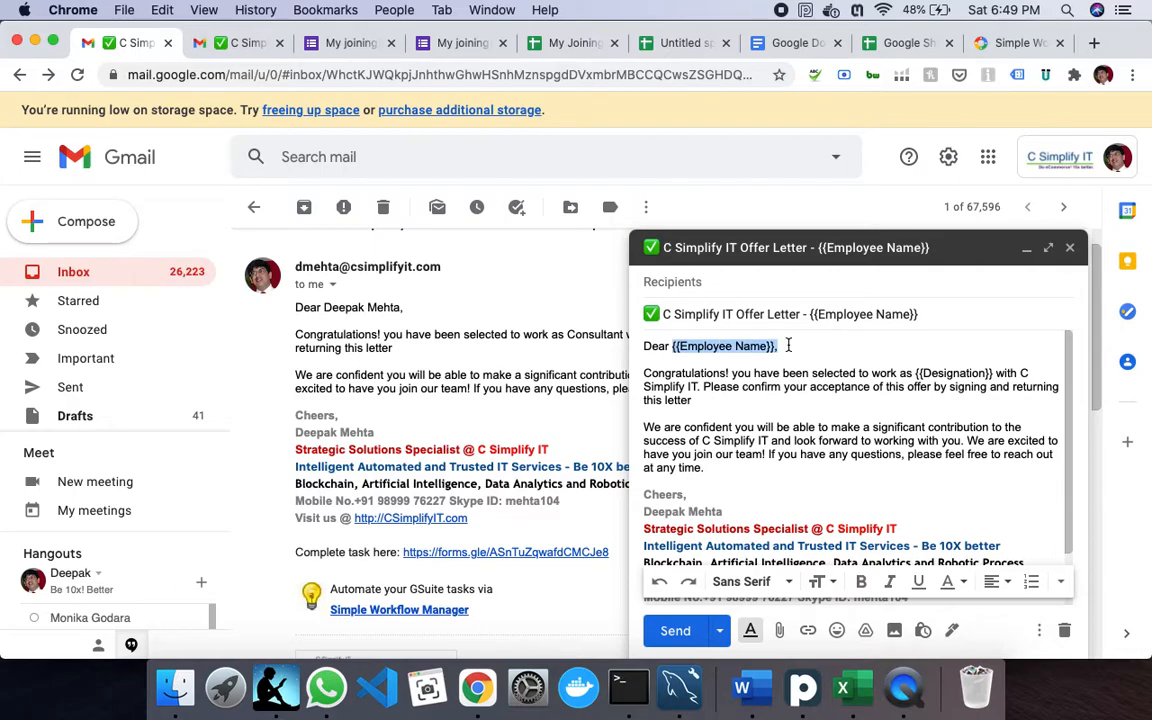
left_click(824, 350)
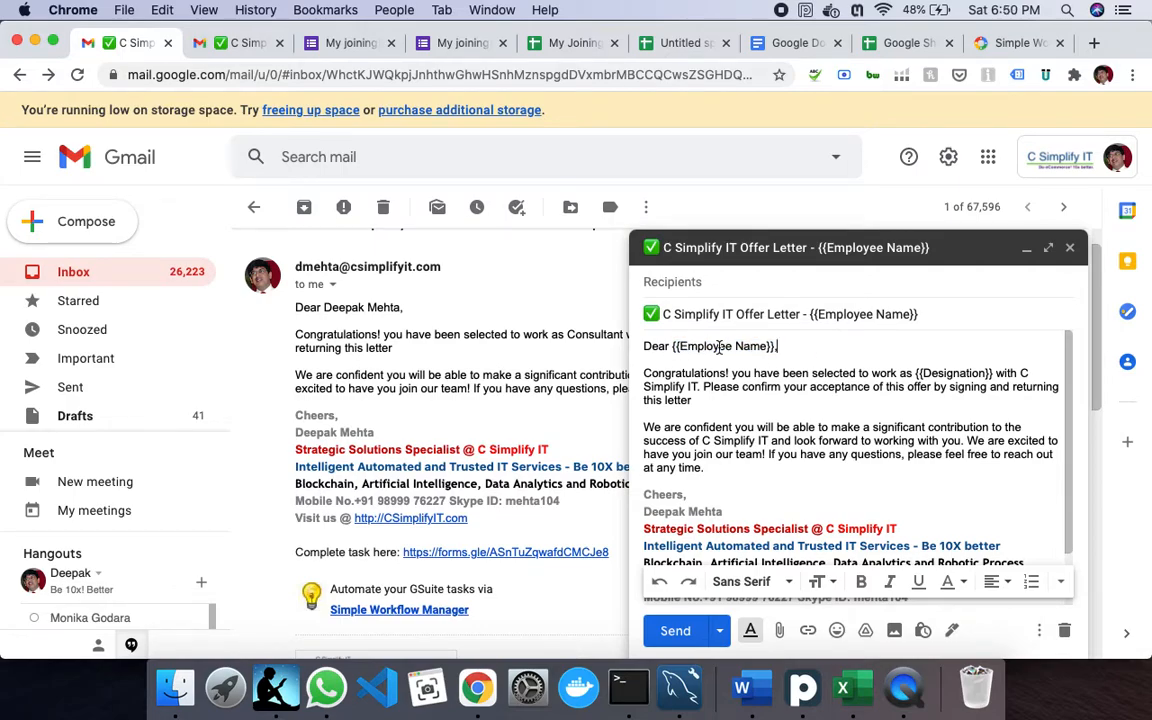
left_click_drag(783, 346, 673, 347)
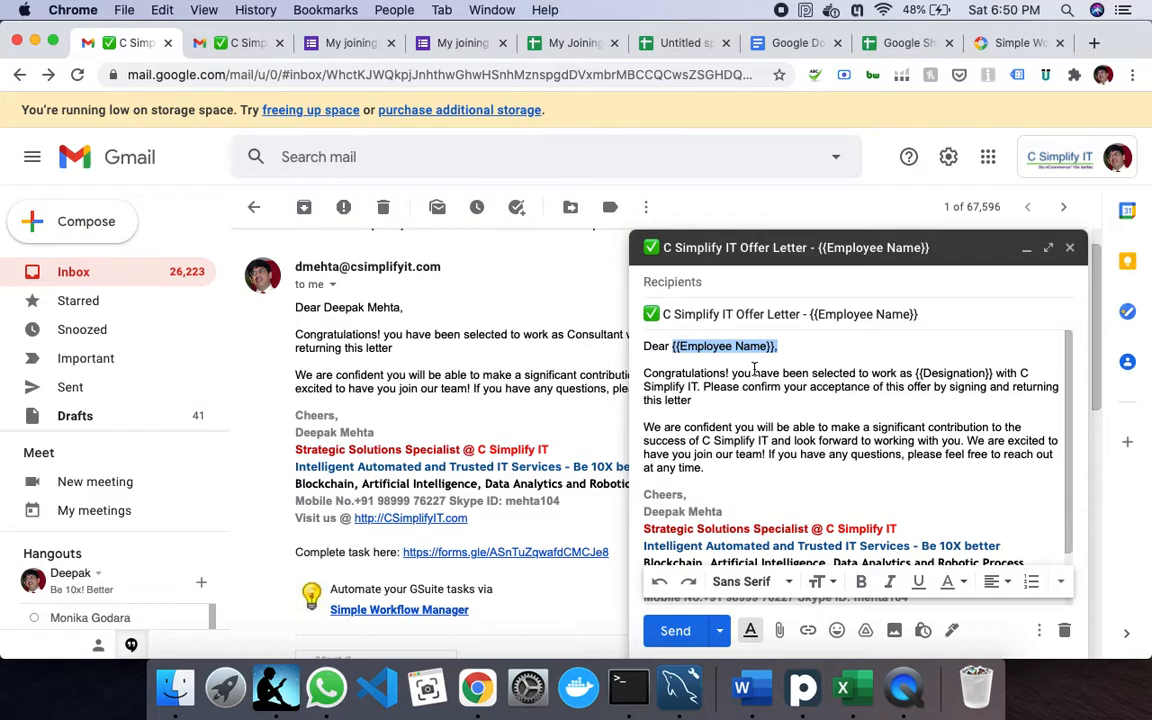
double_click(583, 335)
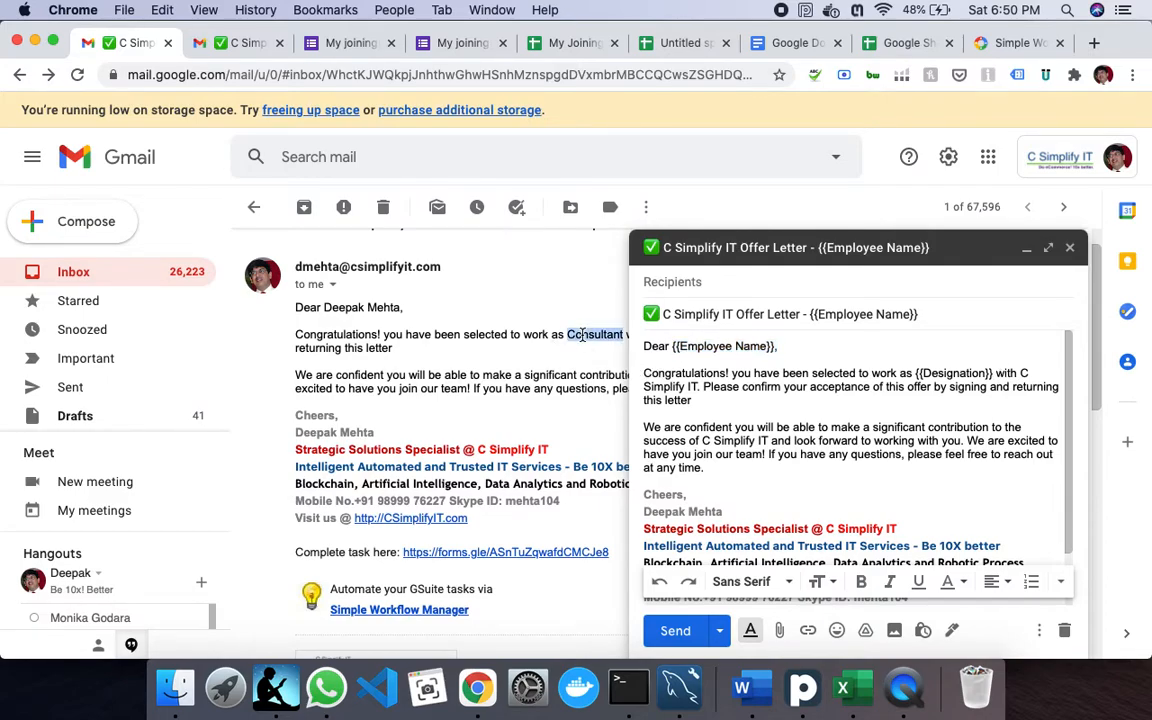
left_click_drag(913, 373, 1000, 374)
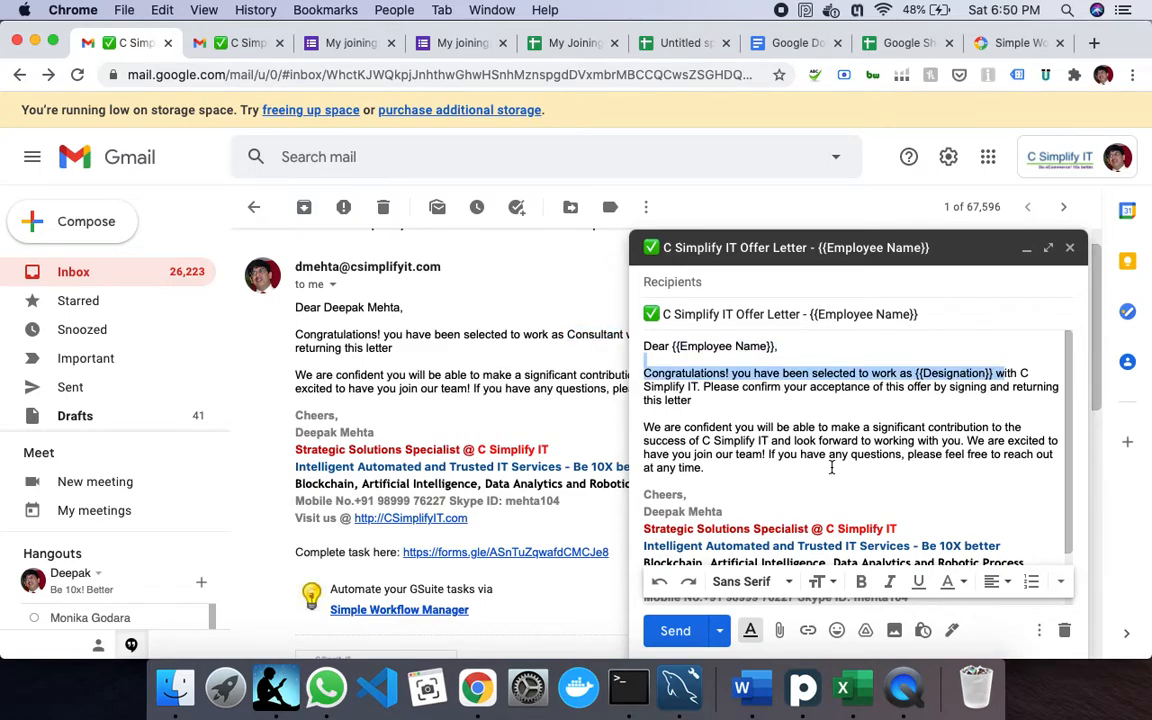
- Open the 'C Simplify IT Offer Letter - {{Employee Name}}' Docs template, highlight its Employee Name placeholder, then go to the Untitled spreadsheet
left_click(797, 44)
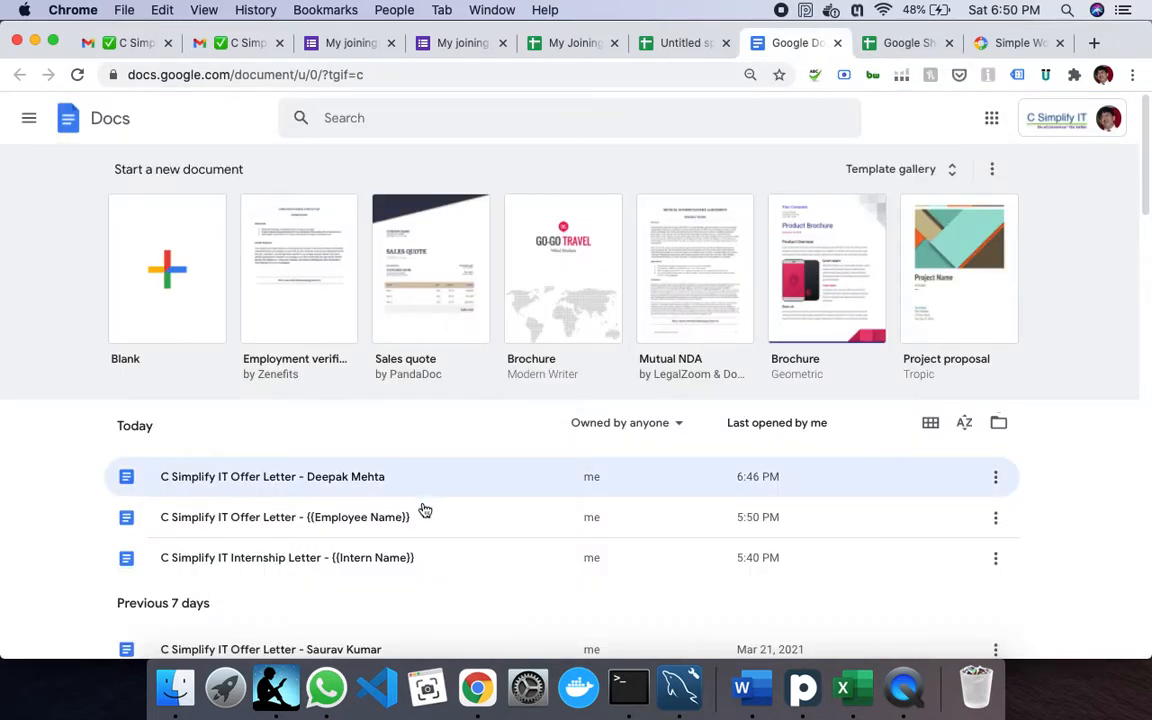
left_click(334, 535)
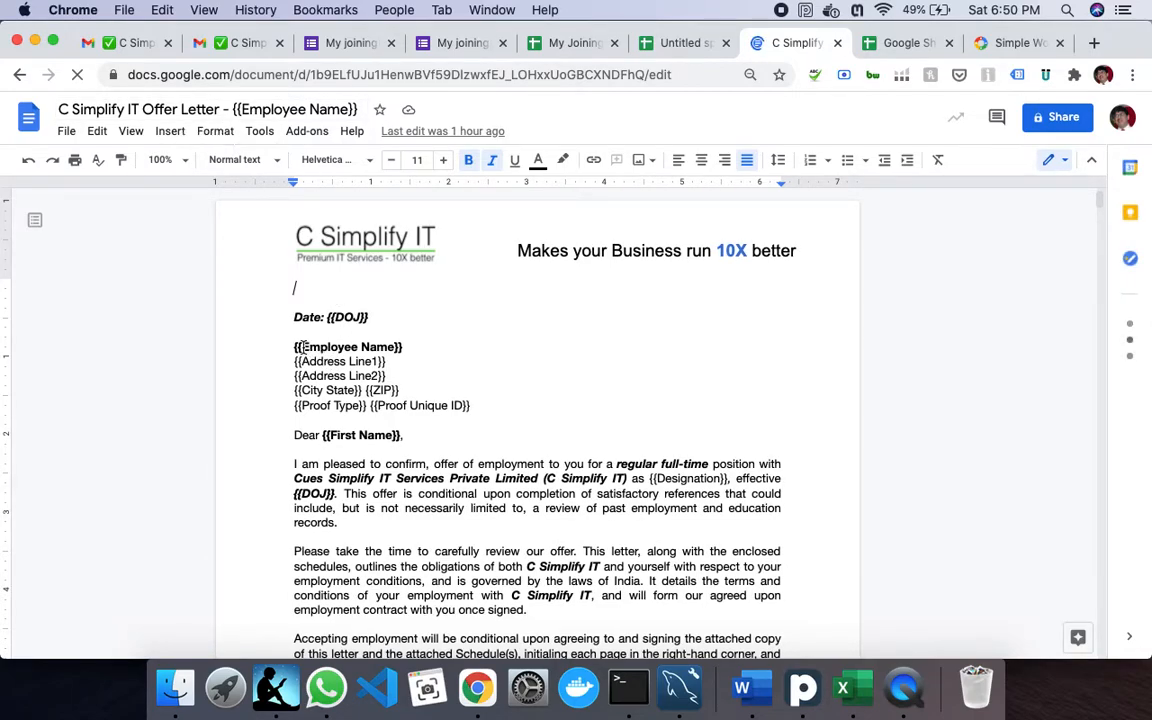
left_click_drag(302, 348, 398, 347)
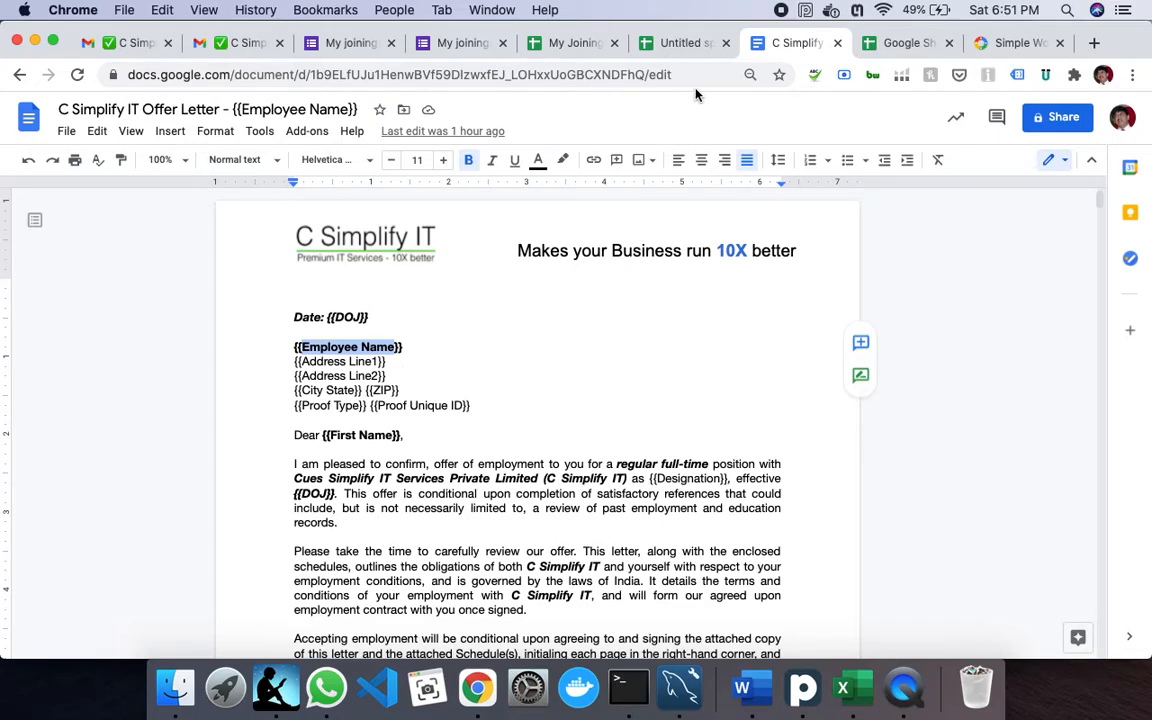
left_click(674, 44)
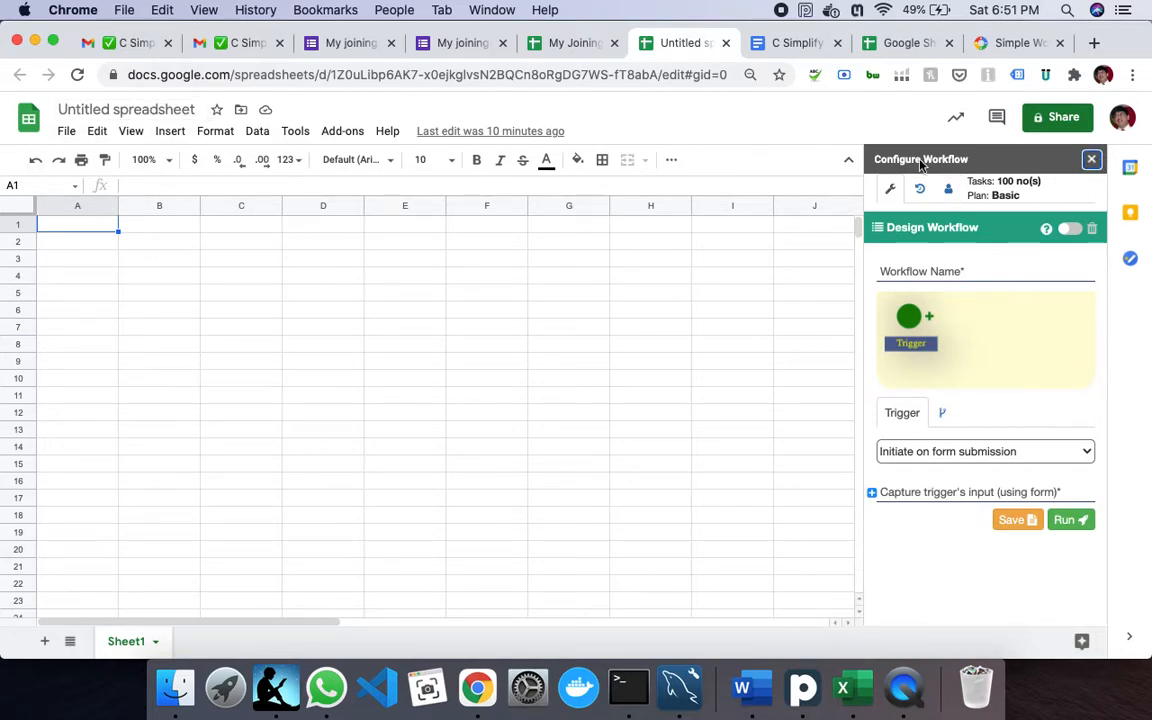
- Reopen Add-ons > Simple Workflow Manager > Configure Workflow and click into the Workflow Name field
left_click(1091, 159)
left_click(343, 134)
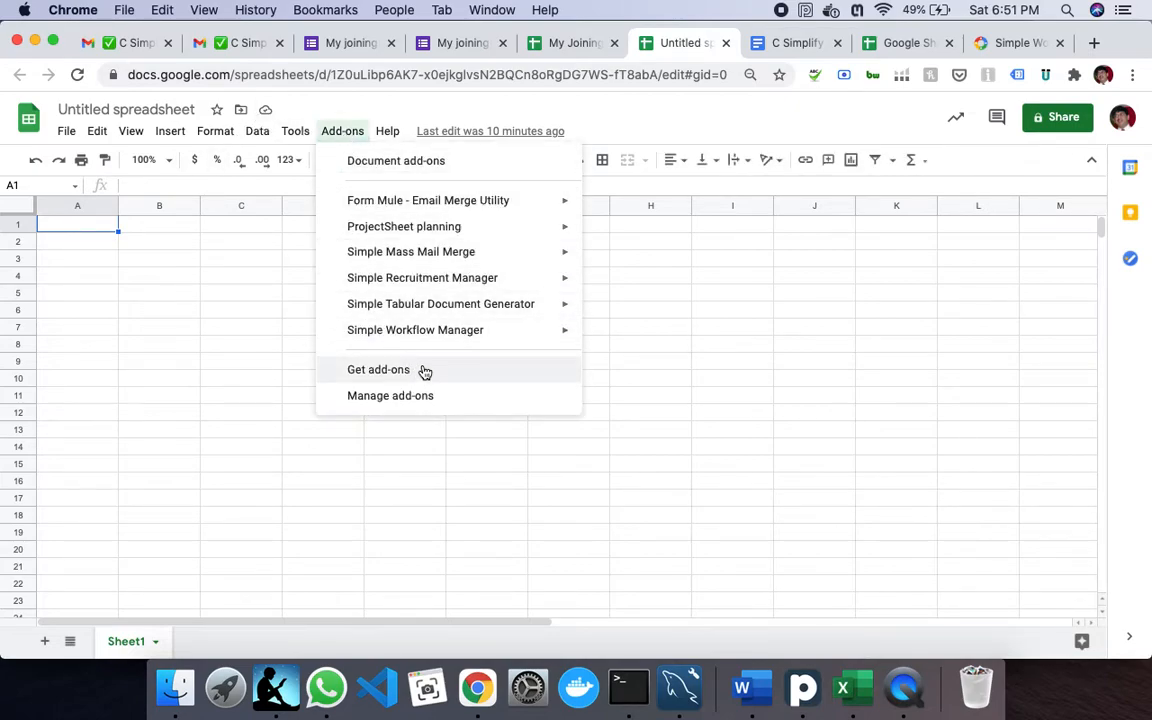
mouse_move(425, 345)
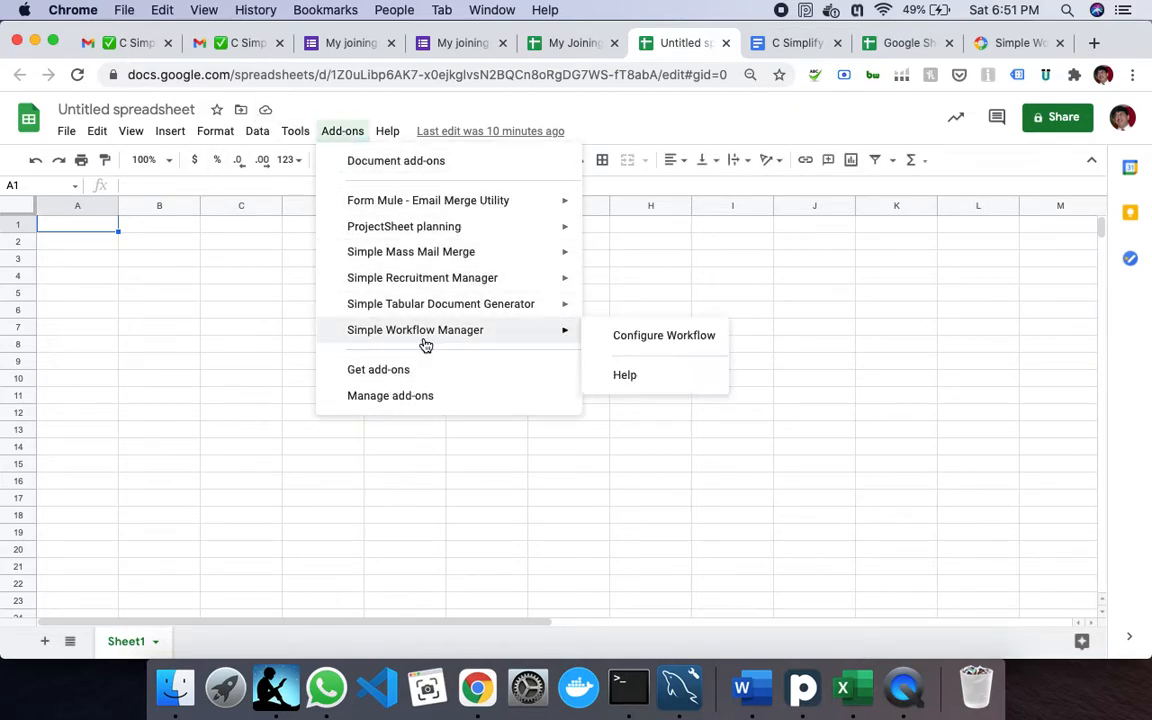
left_click(631, 345)
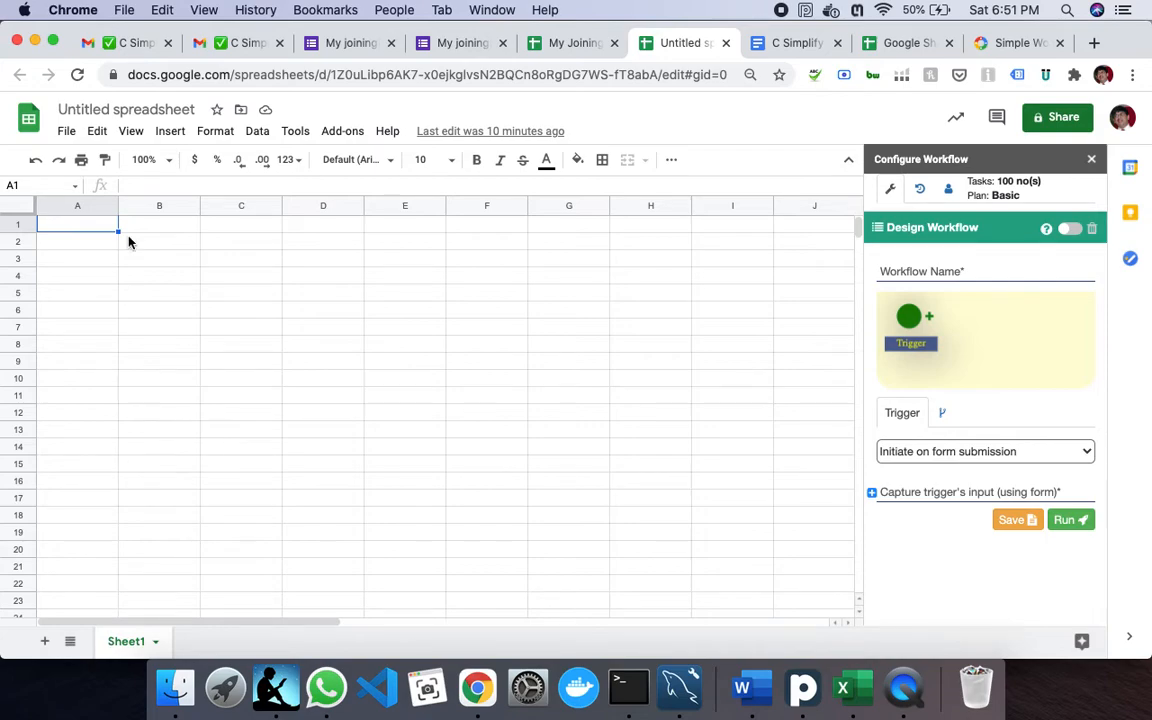
left_click(946, 265)
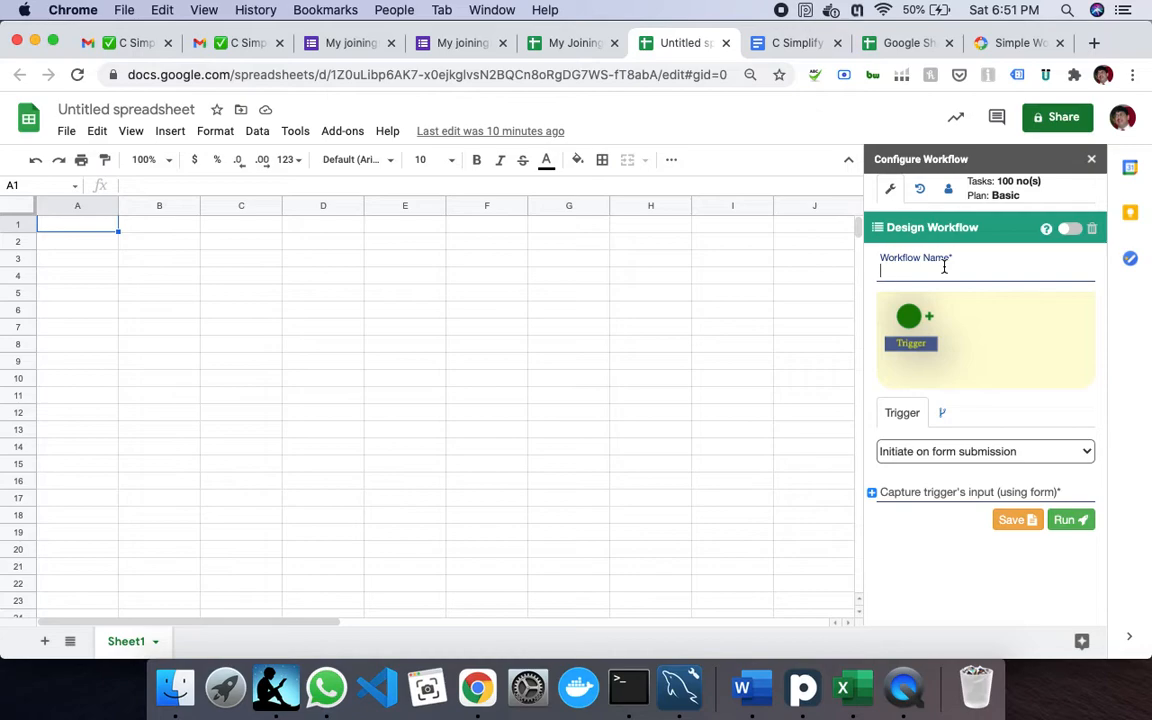
- Enter 'Offer Workflow' as the workflow name and choose the 'Initiate using this google sheet' trigger
type("Offer ")
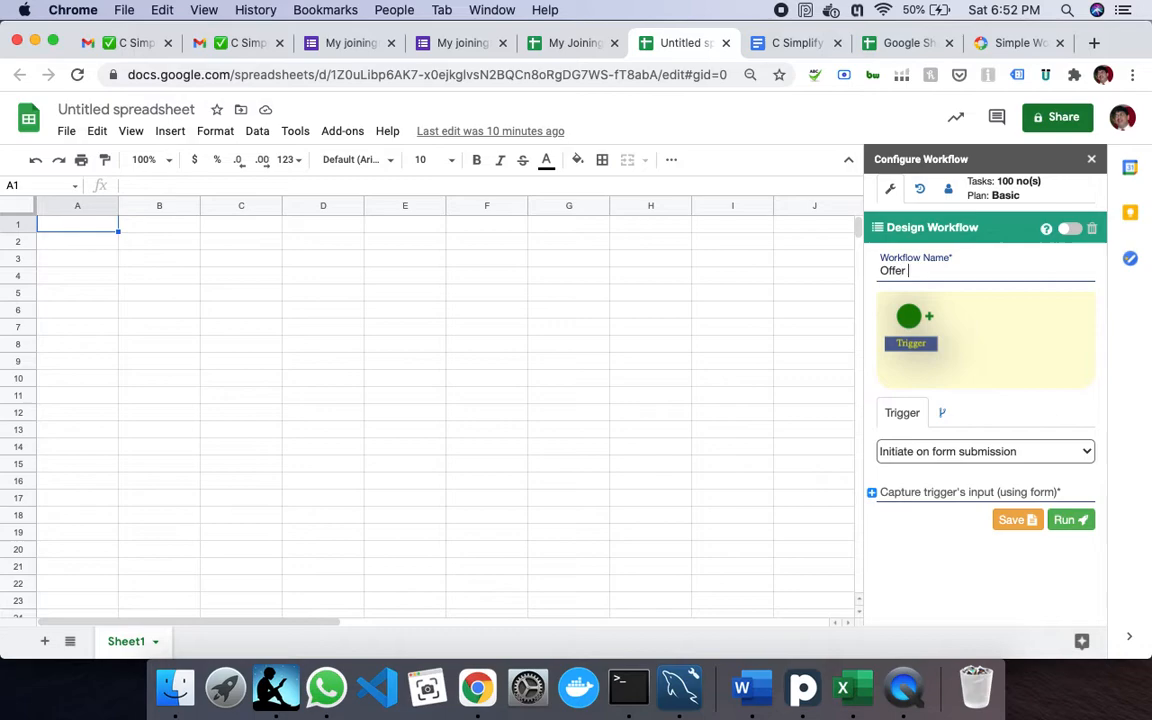
type("Workflow")
key("Tab")
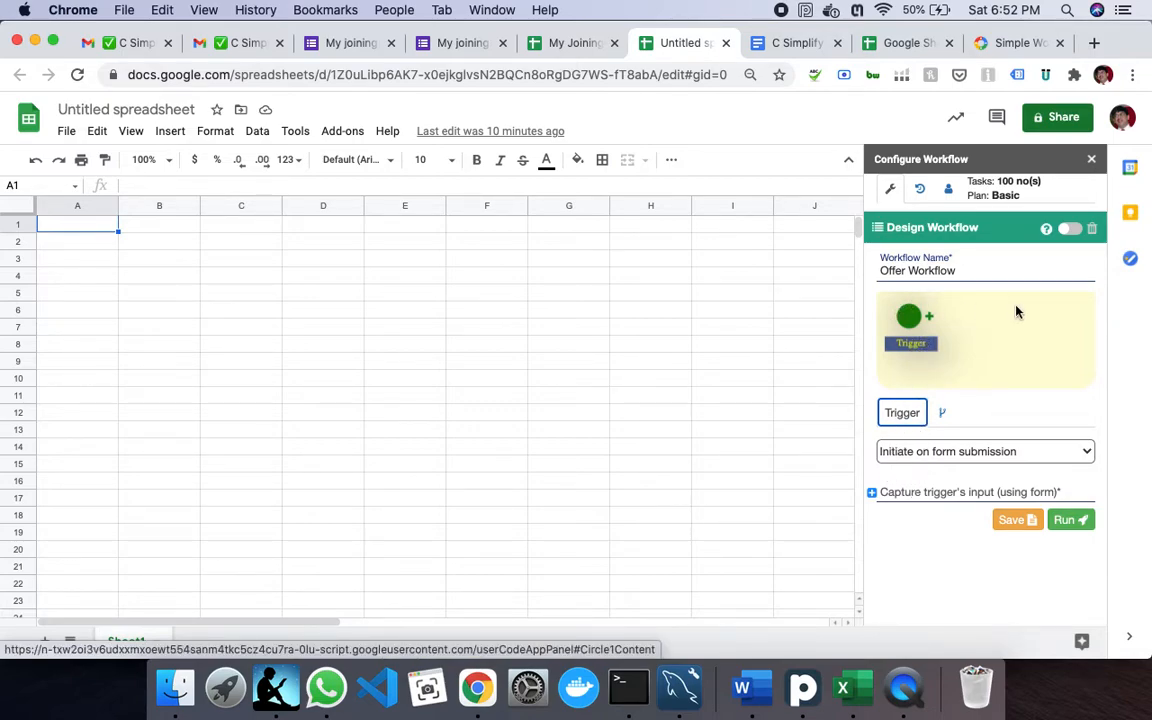
left_click(918, 452)
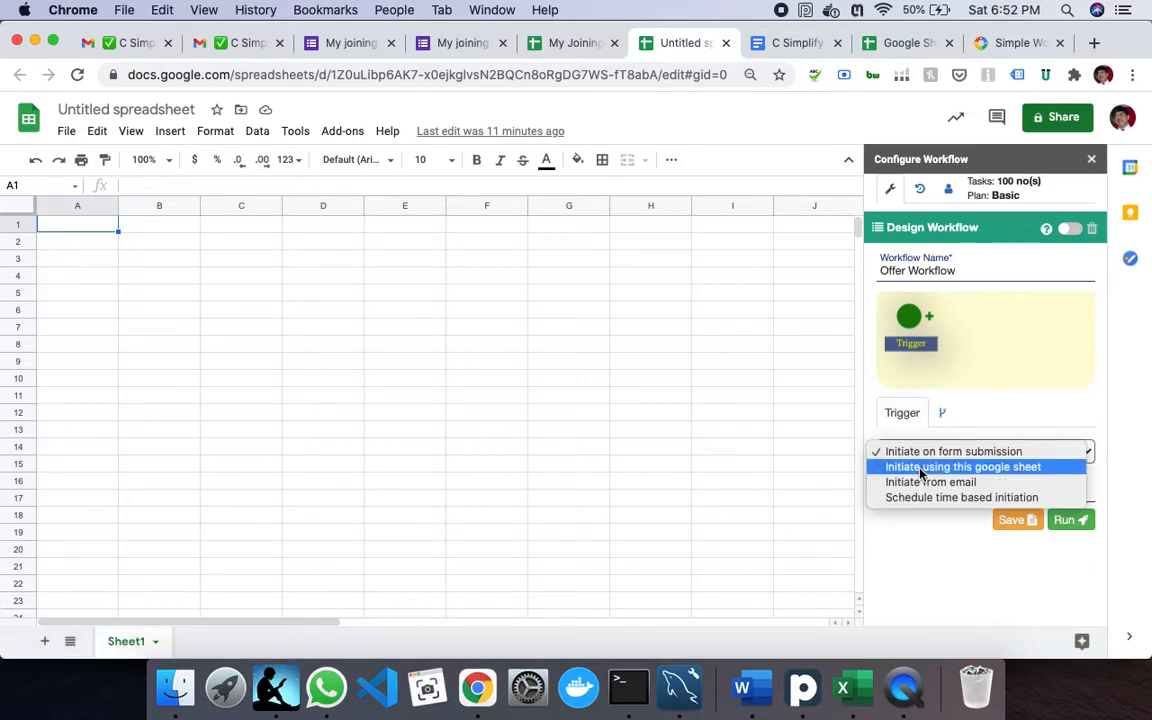
left_click(920, 468)
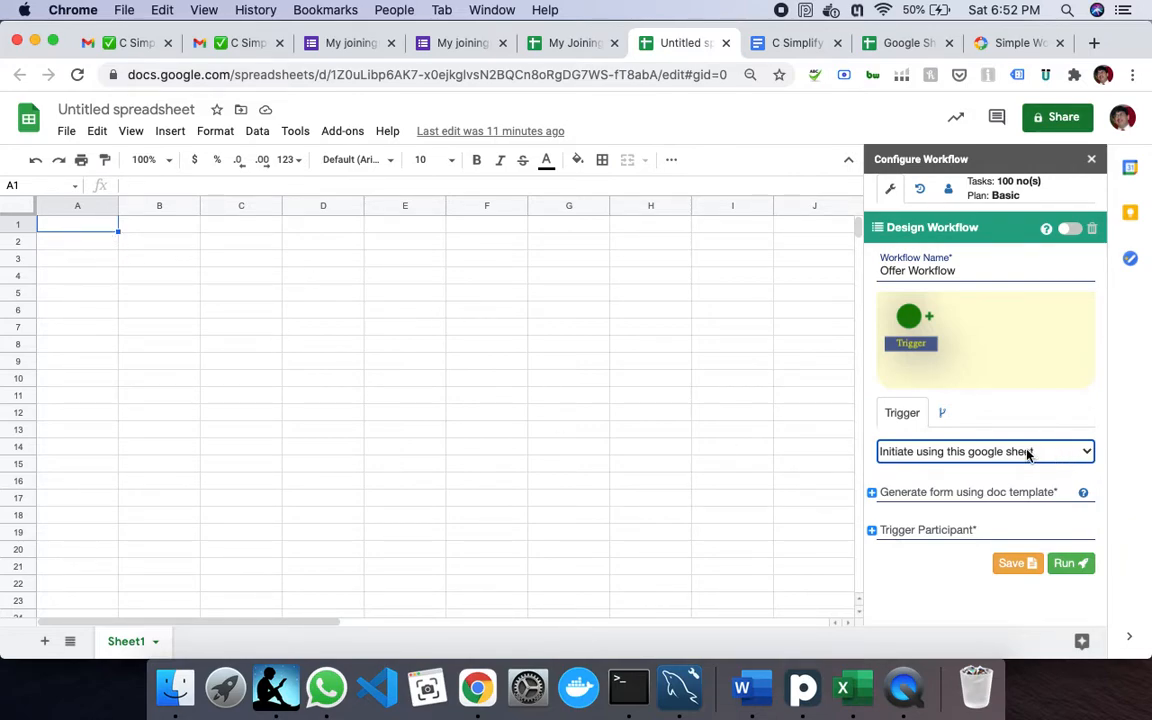
left_click(90, 233)
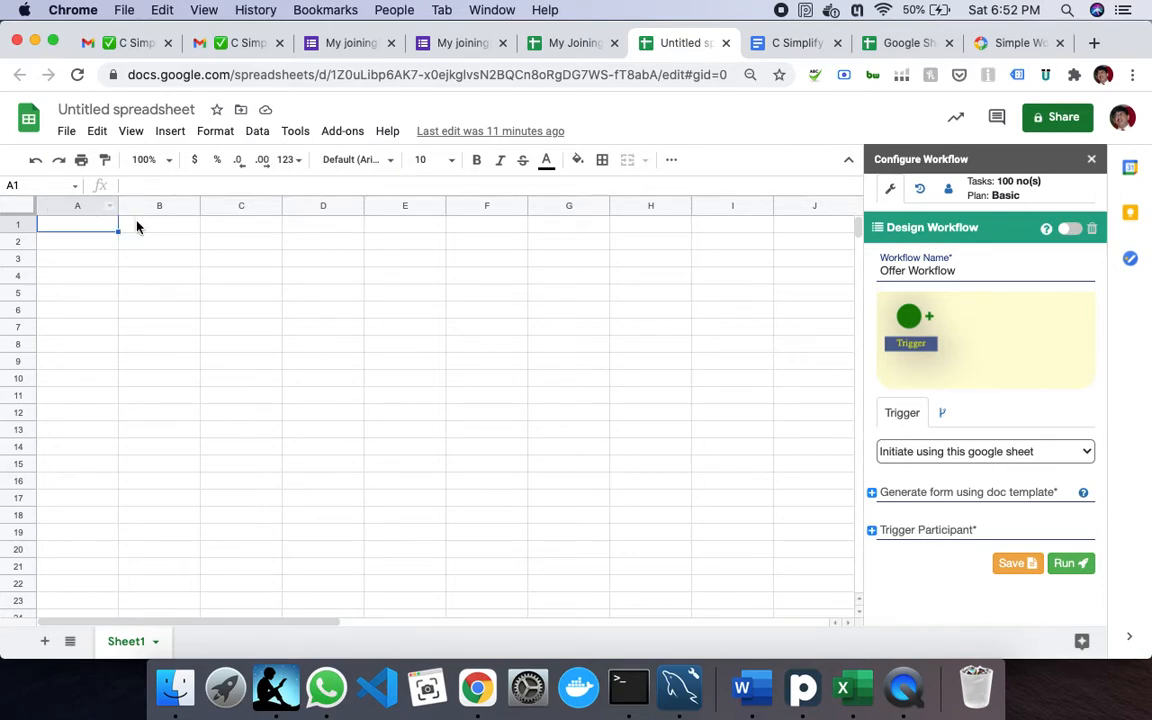
- Enter the headings Joinee in A1 and General Manager in B1
type("J")
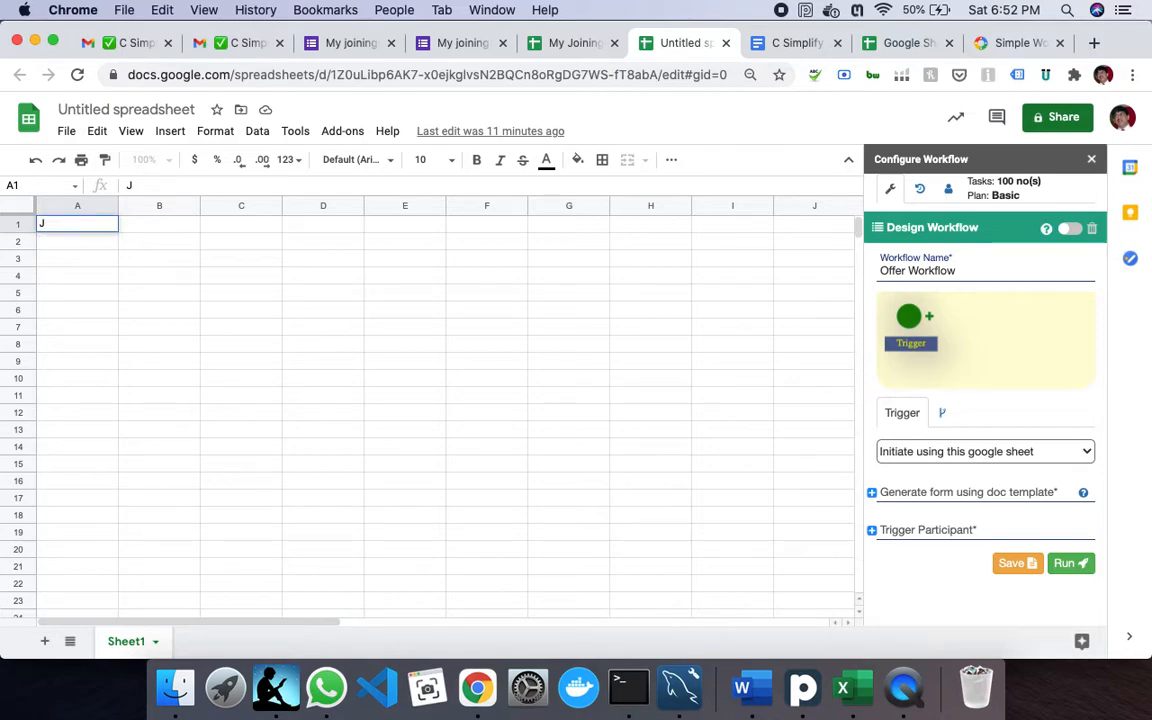
type("oine")
key("Tab")
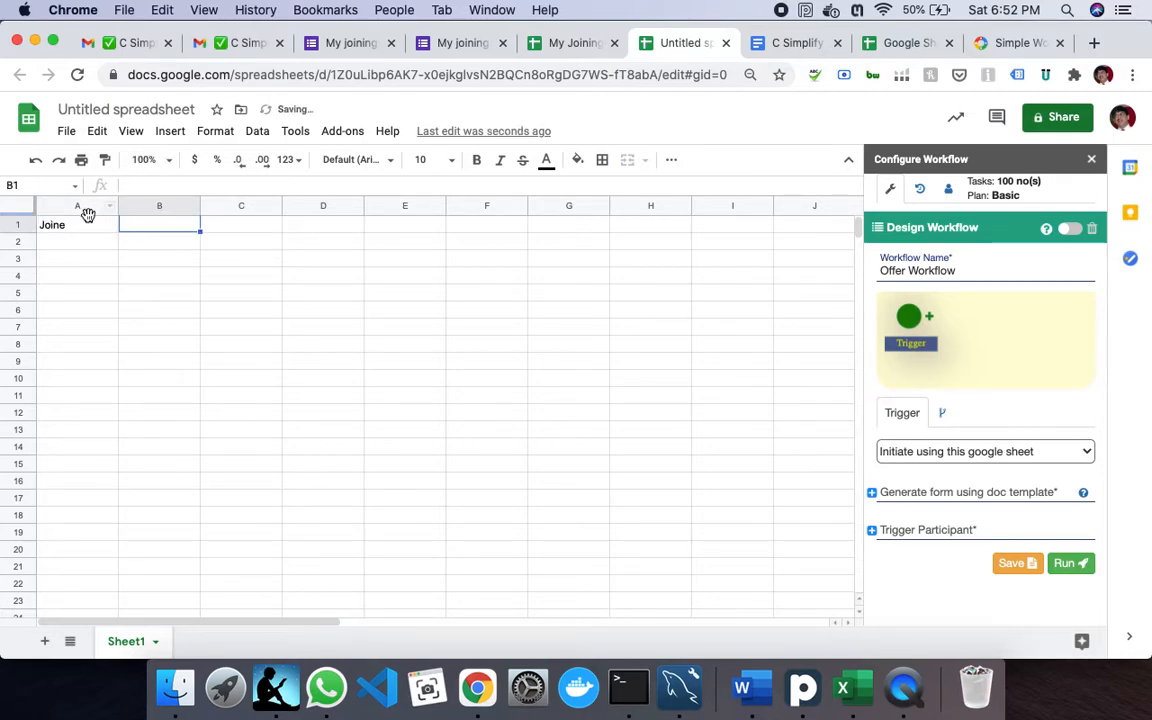
double_click(90, 224)
type("s")
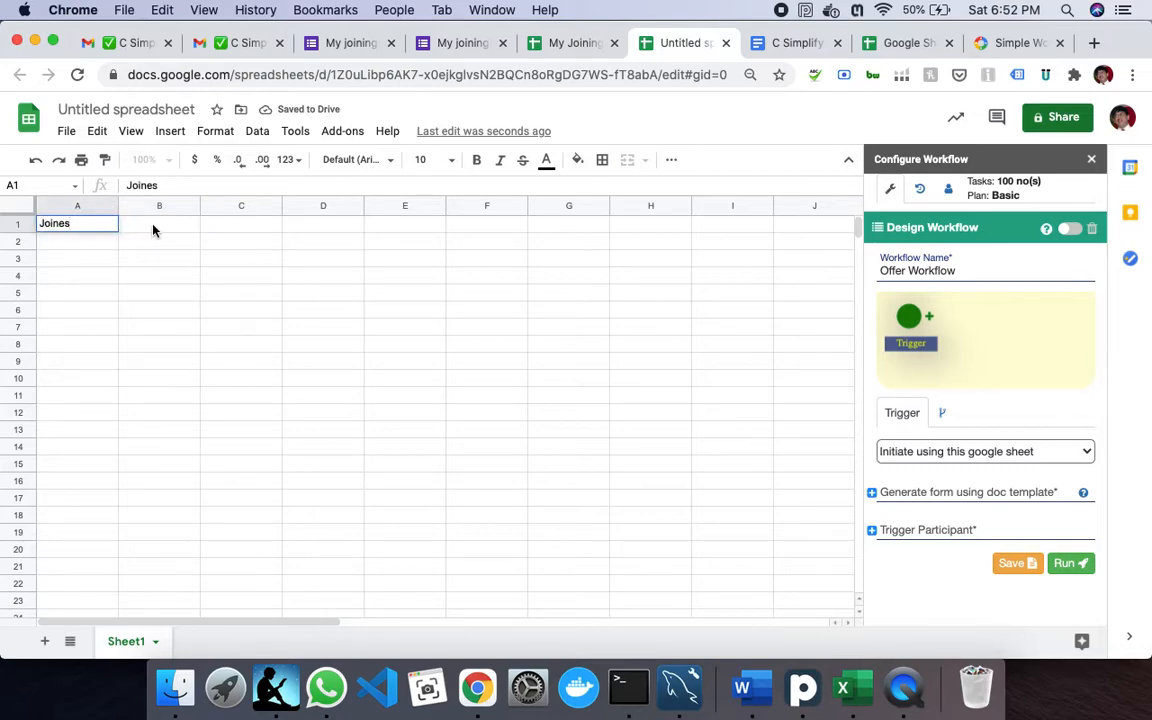
key("BackSpace")
type("e")
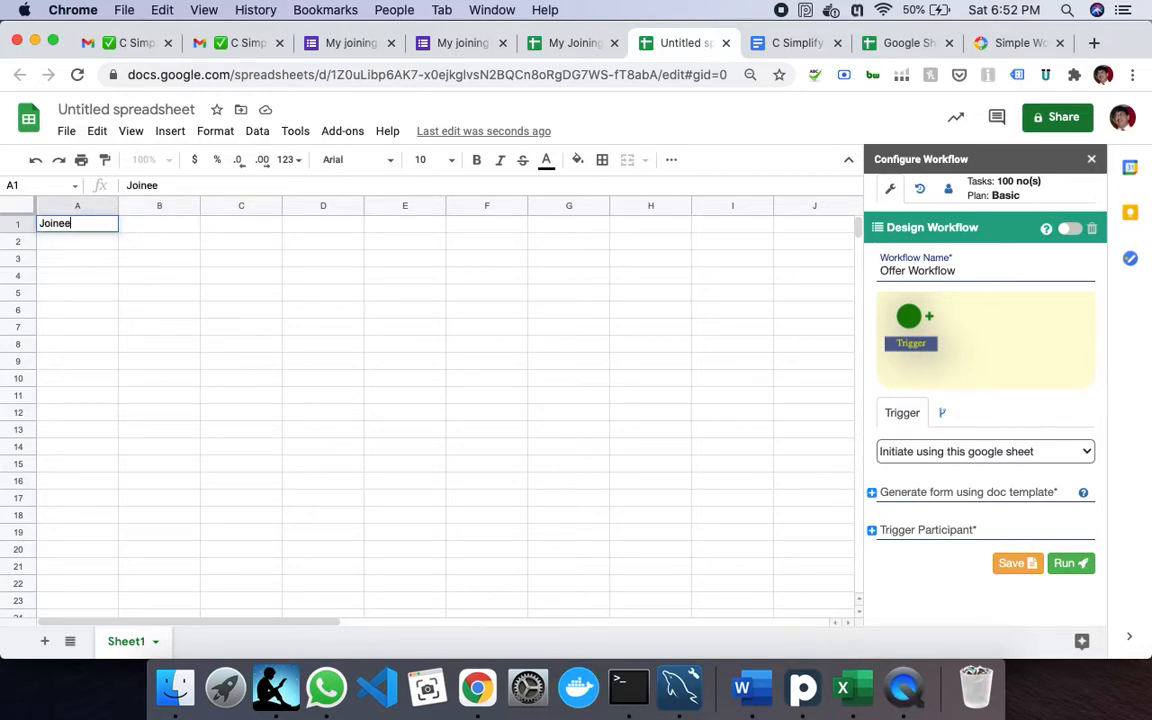
key("Tab")
type("Mana")
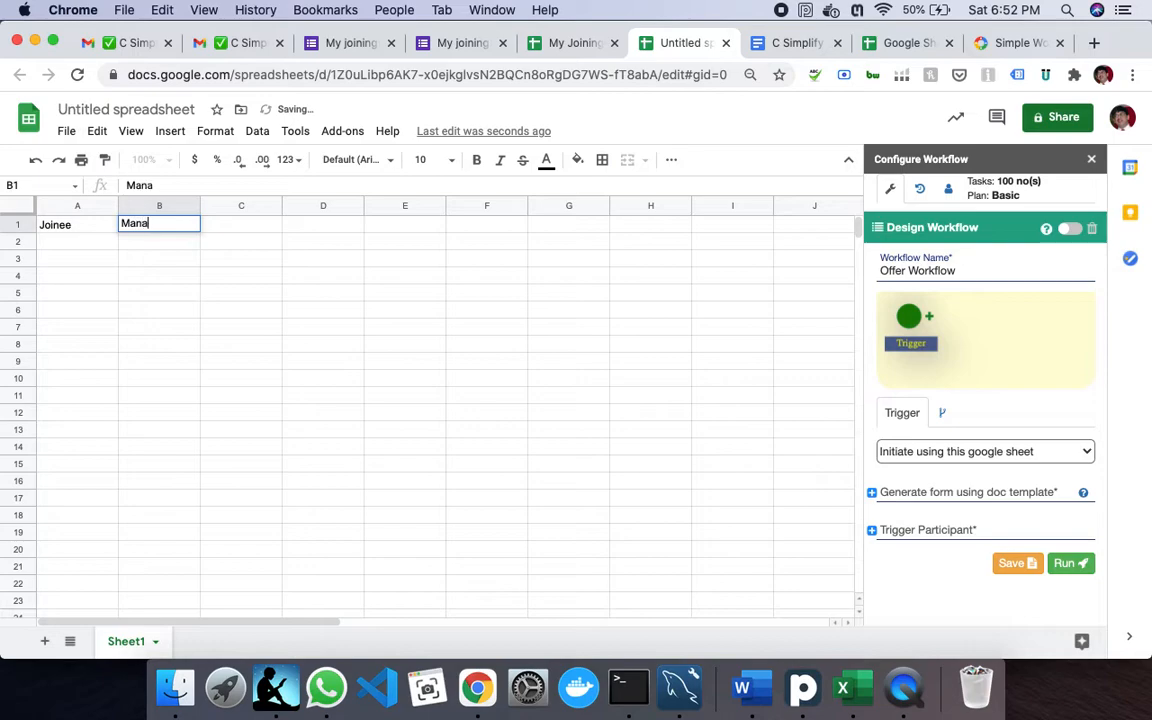
key("BackSpace")
key("BackSpace")
key("BackSpace")
key("BackSpace")
type("Genera")
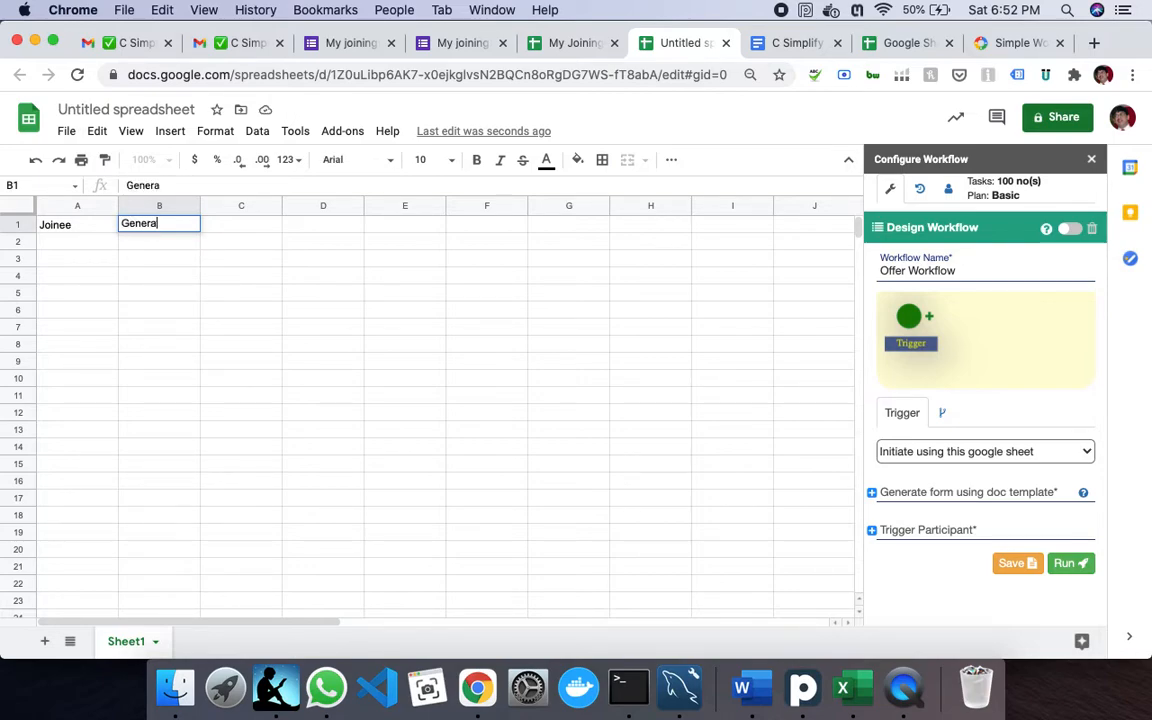
type("l Manager")
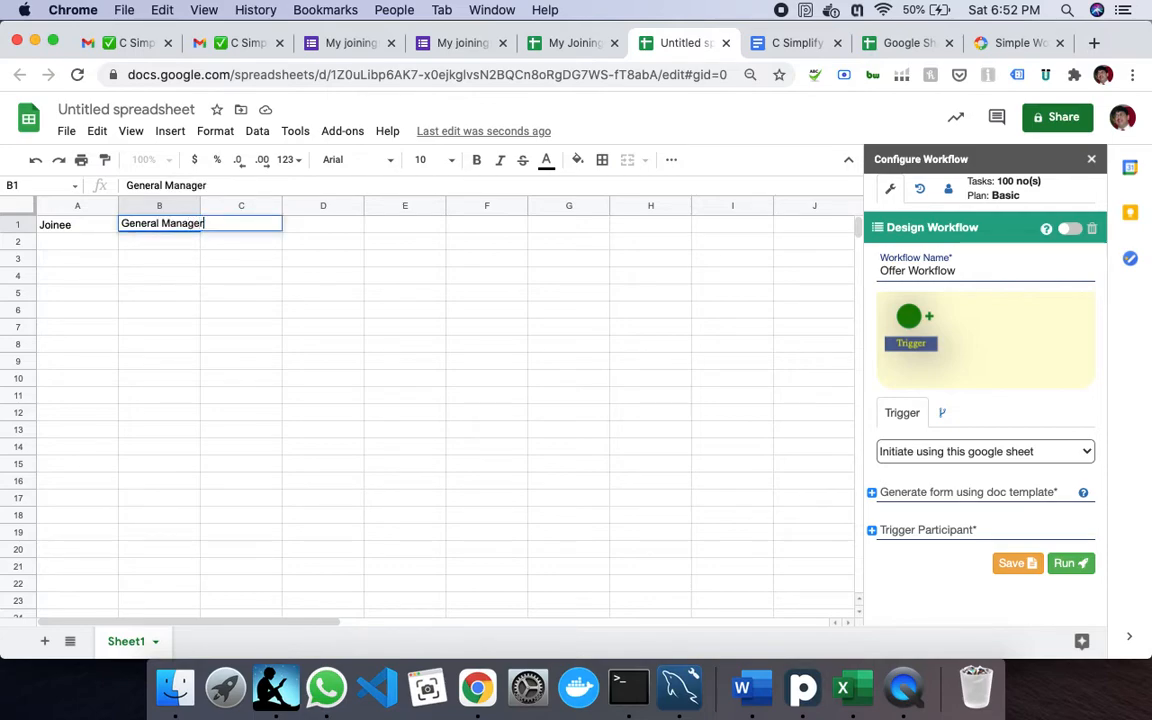
key("Tab")
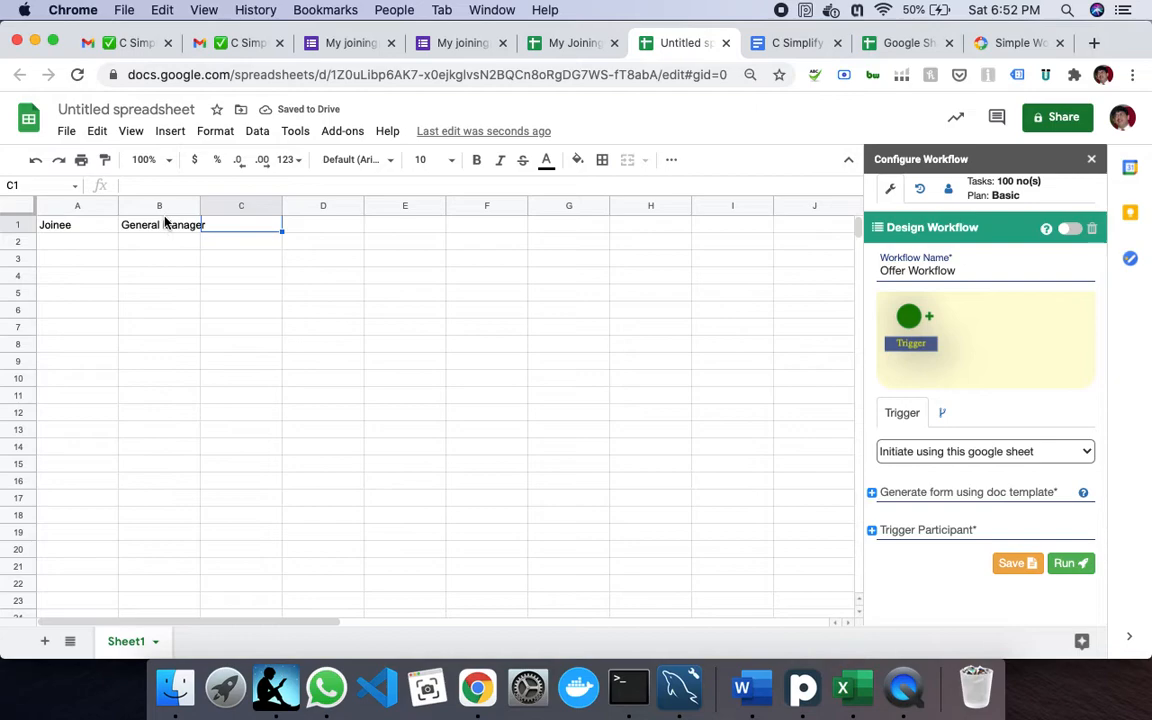
- Enter the joinee's e-mail address in A2 and the manager's in B2, leaving row 3 empty
left_click(75, 243)
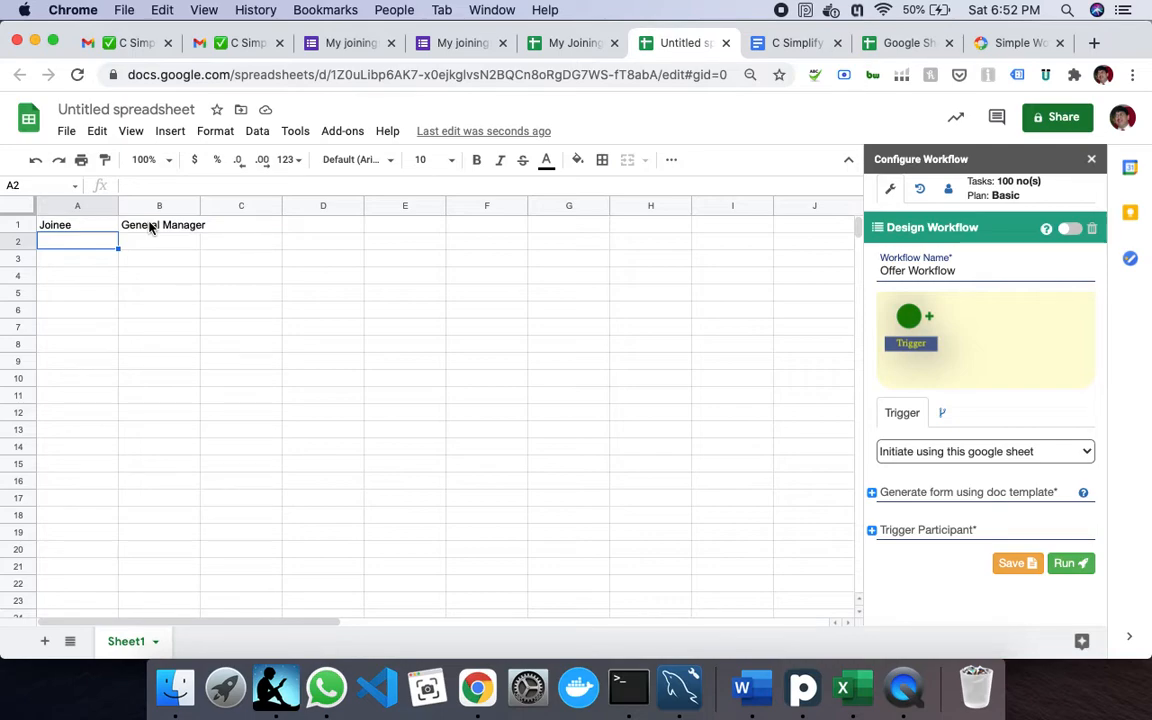
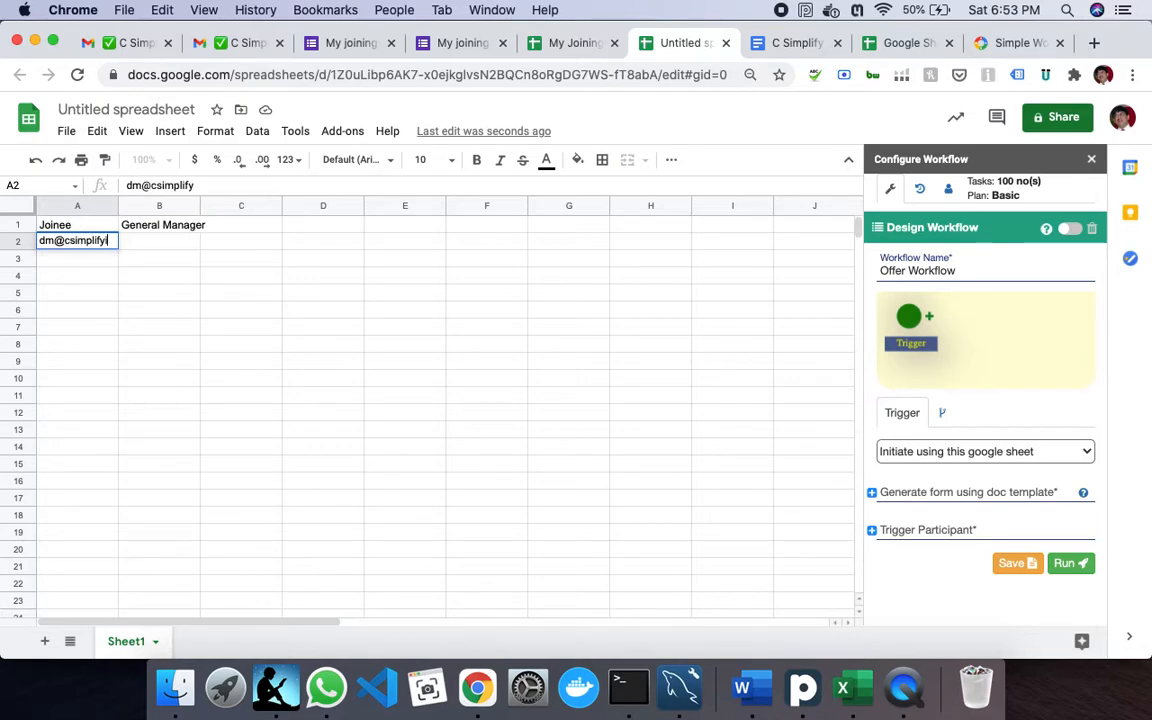
key("Tab")
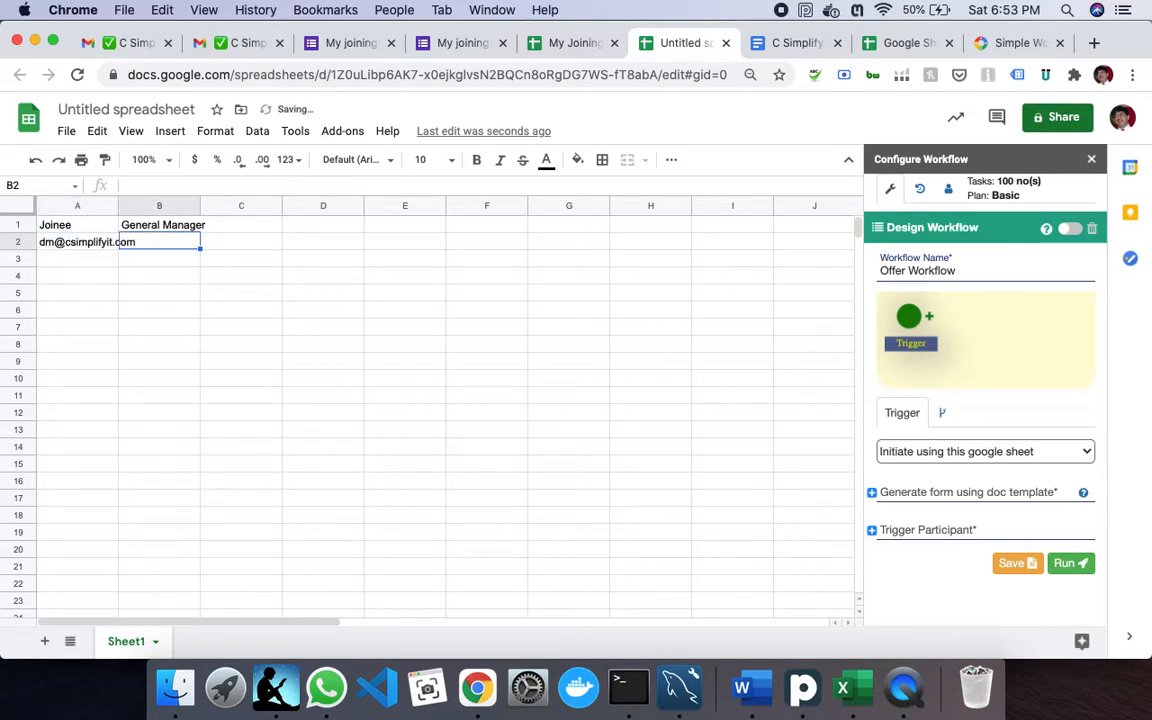
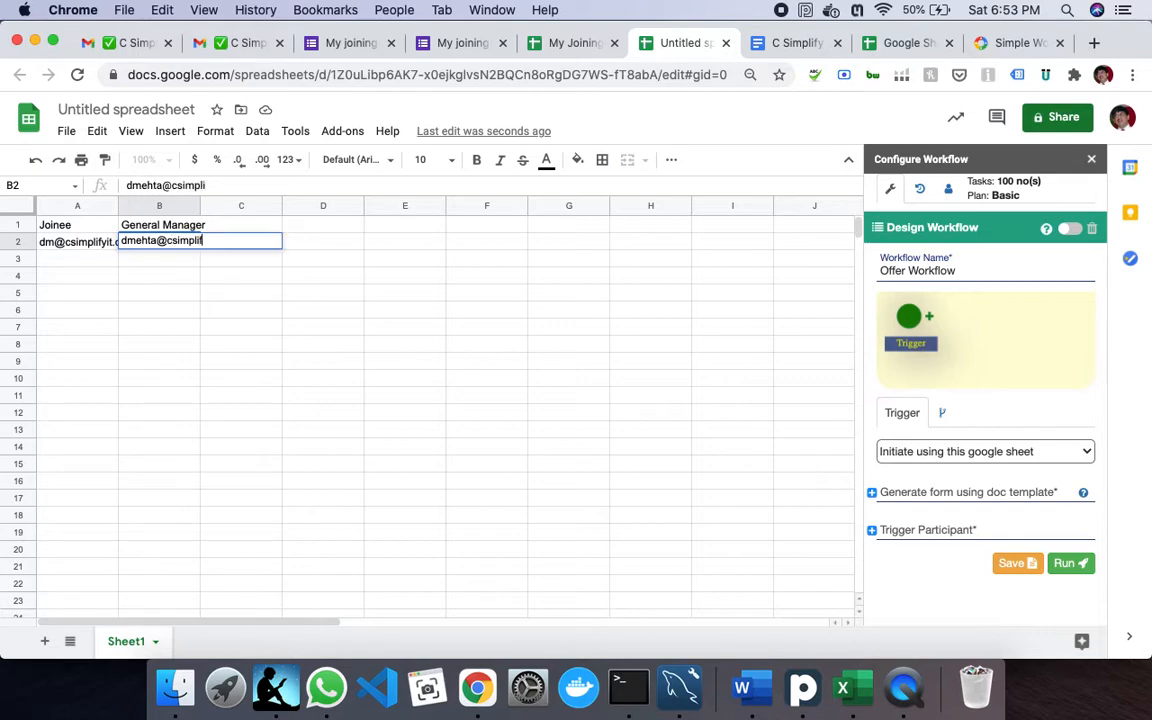
key("Tab")
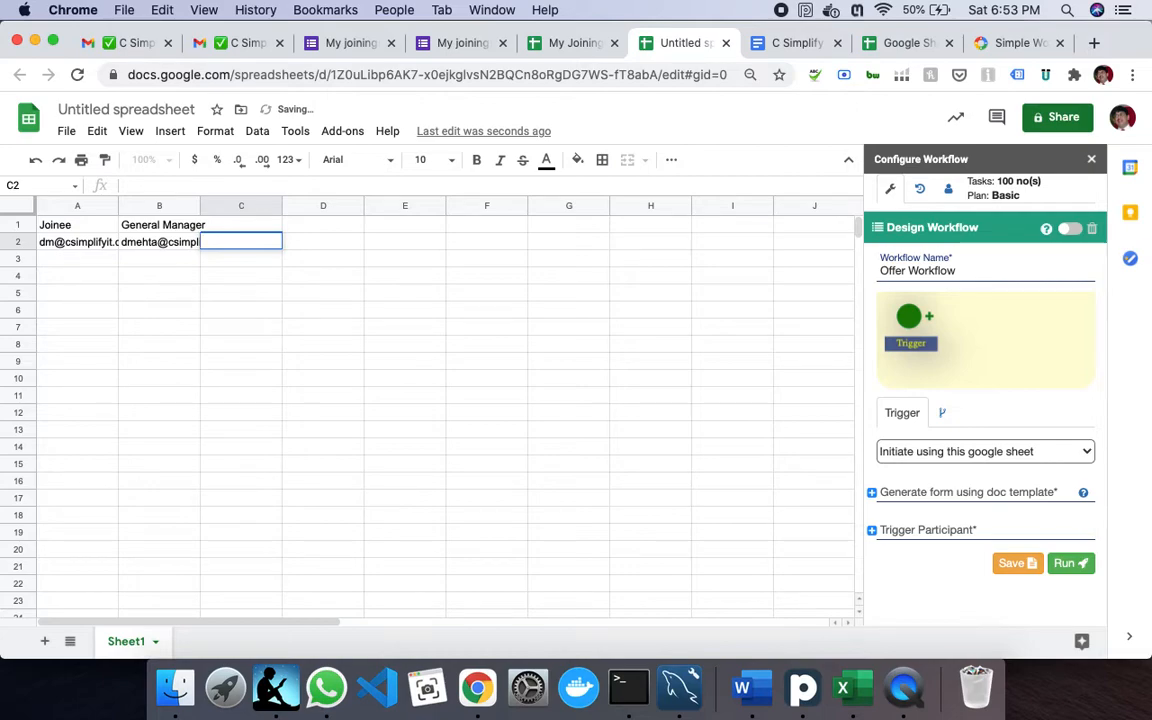
key("Return")
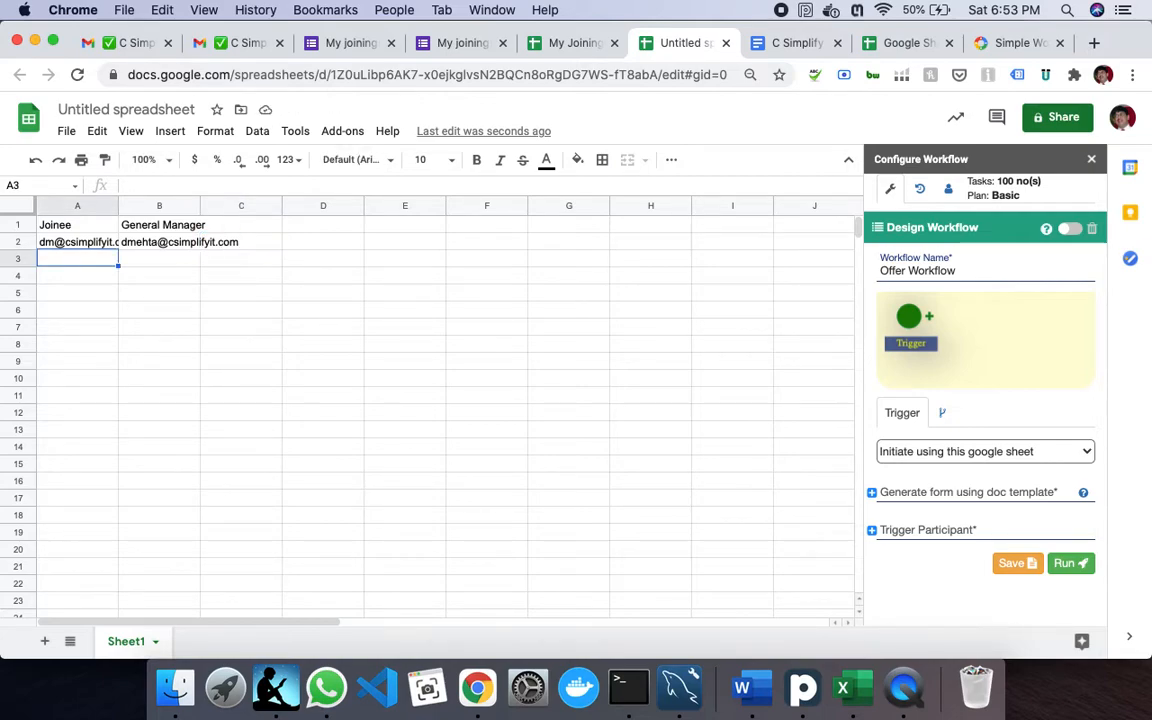
key("Up")
key("Right")
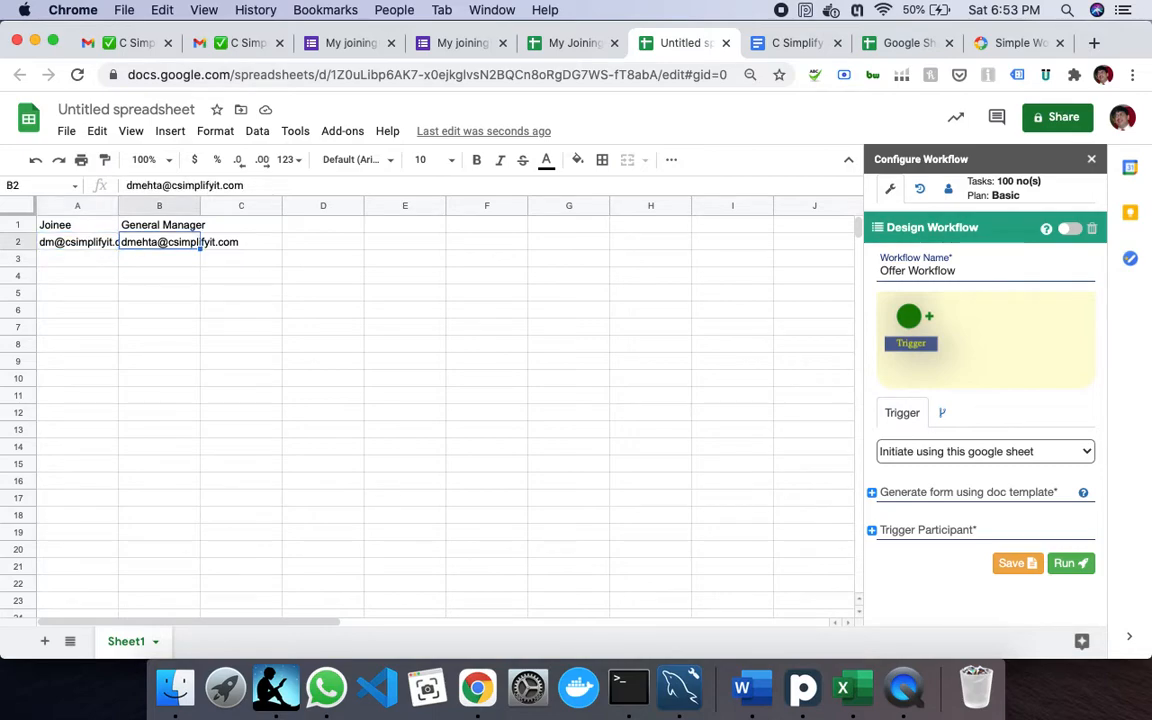
key("Down")
key("Left")
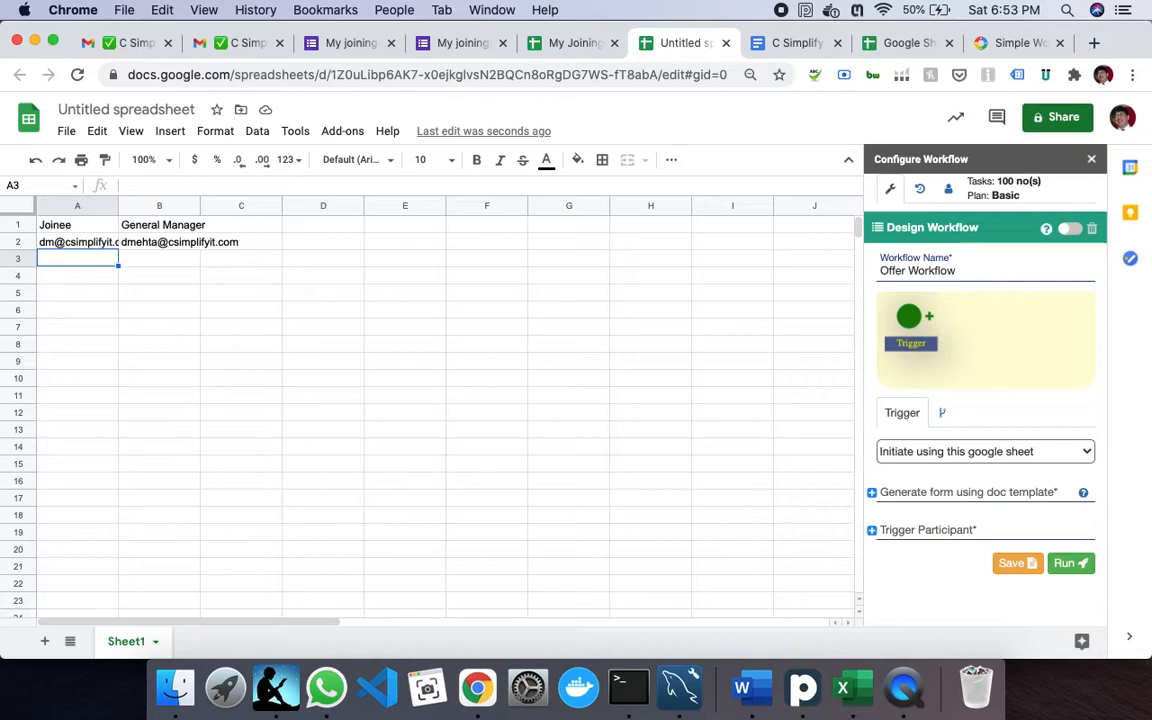
type("harn")
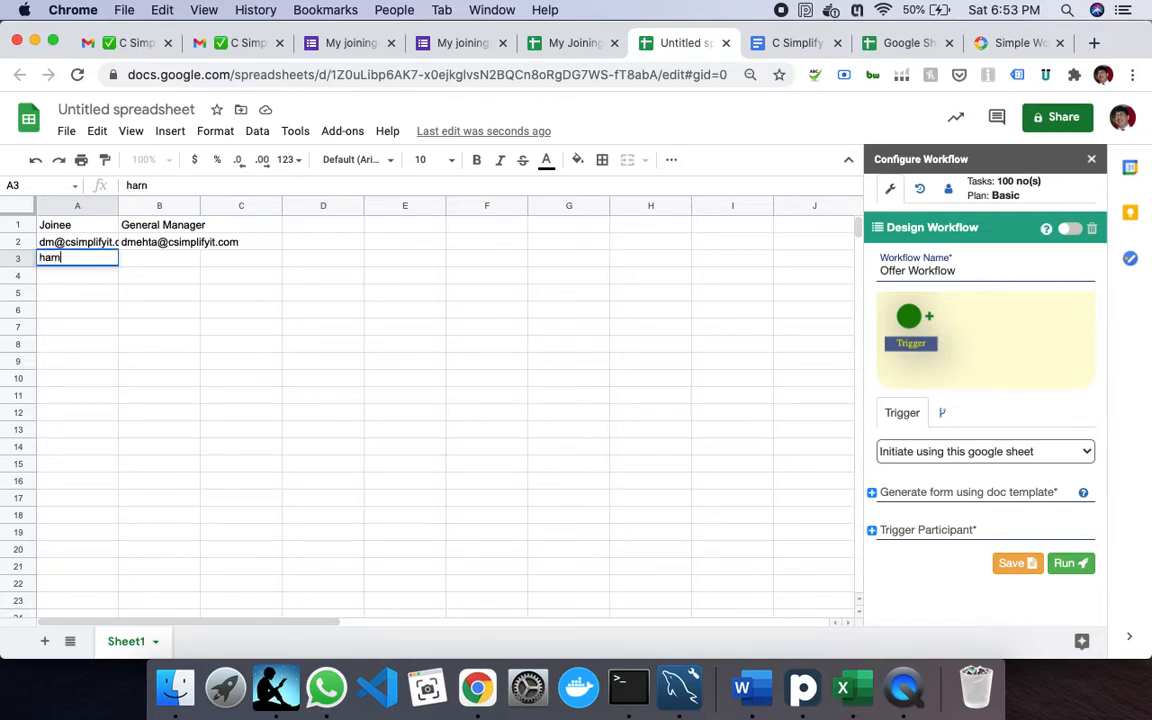
type("oor")
key("BackSpace")
key("BackSpace")
key("BackSpace")
key("BackSpace")
key("BackSpace")
key("BackSpace")
key("BackSpace")
key("Return")
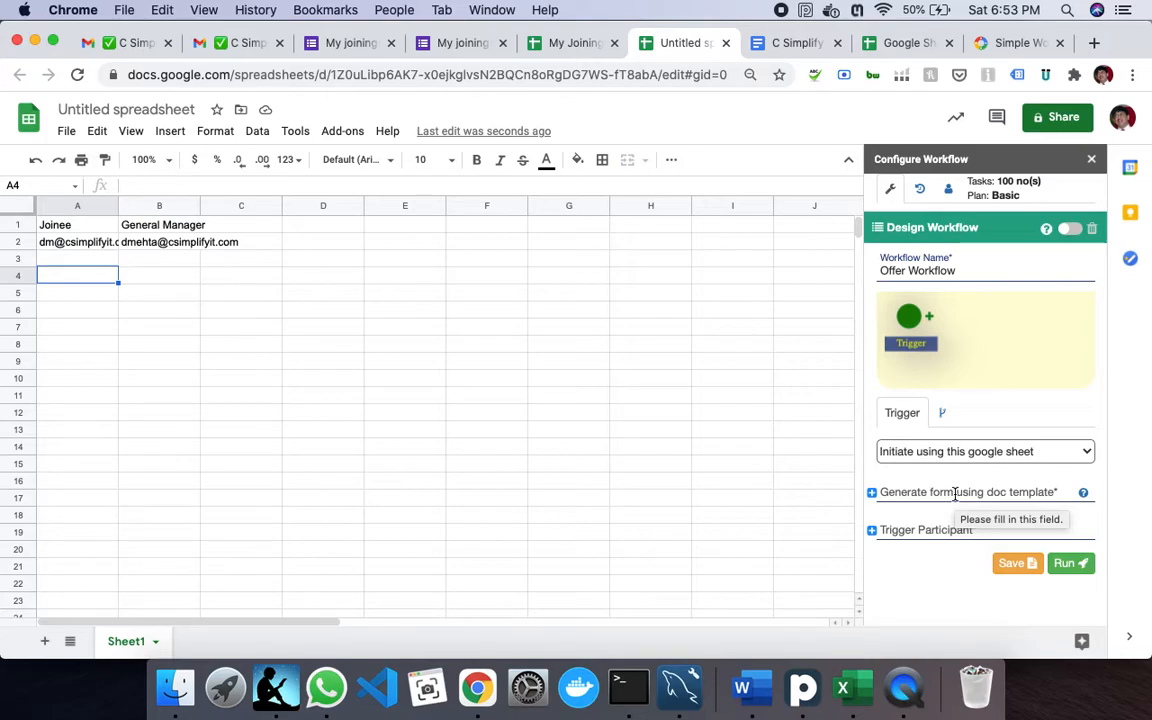
- In the offer letter template, add a {{Gender}} placeholder line after the {{Proof Unique ID}} line
left_click(800, 50)
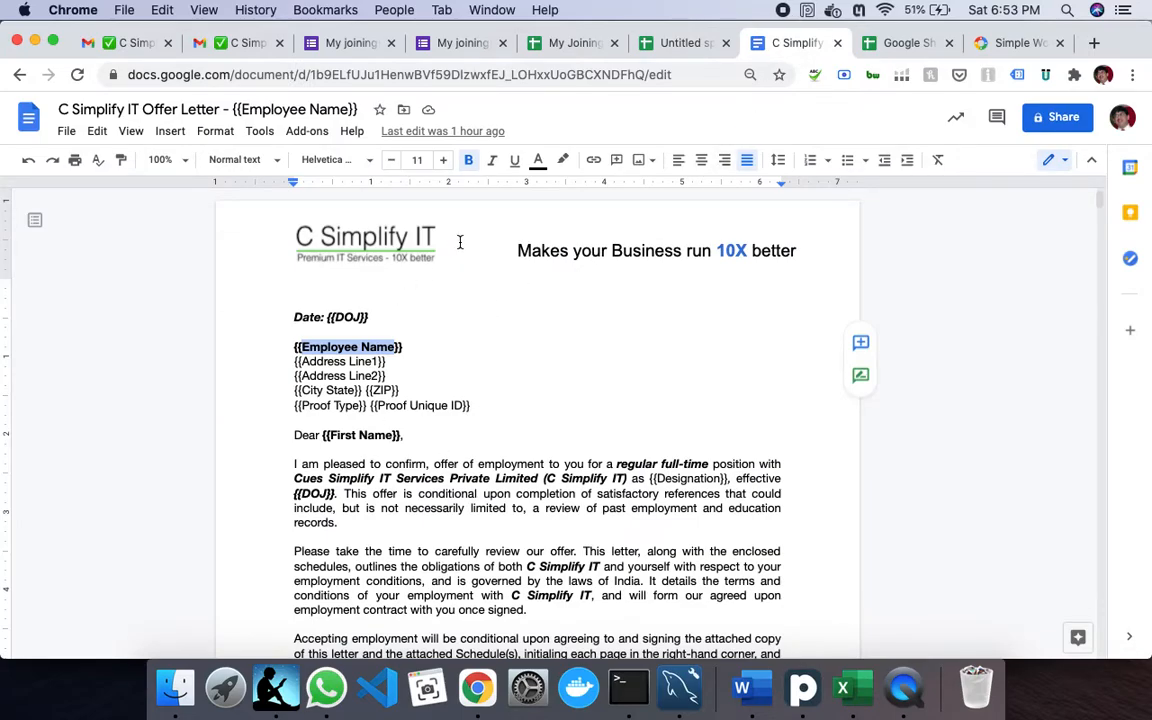
left_click(419, 316)
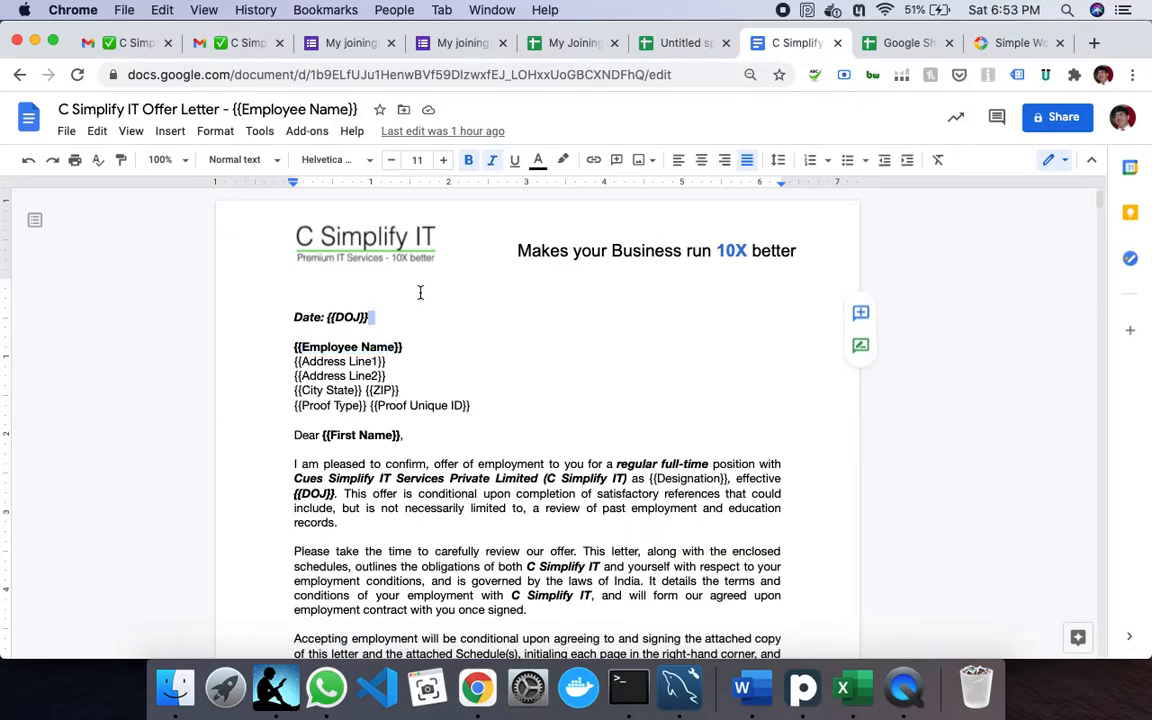
left_click(420, 292)
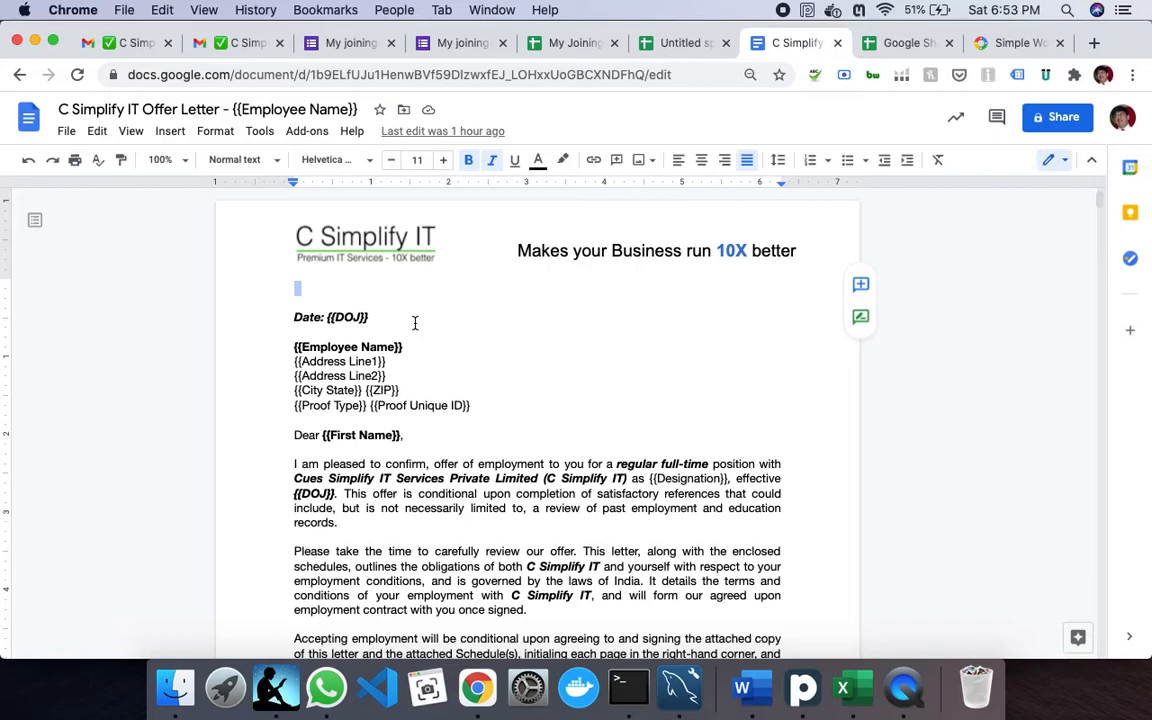
key("Left")
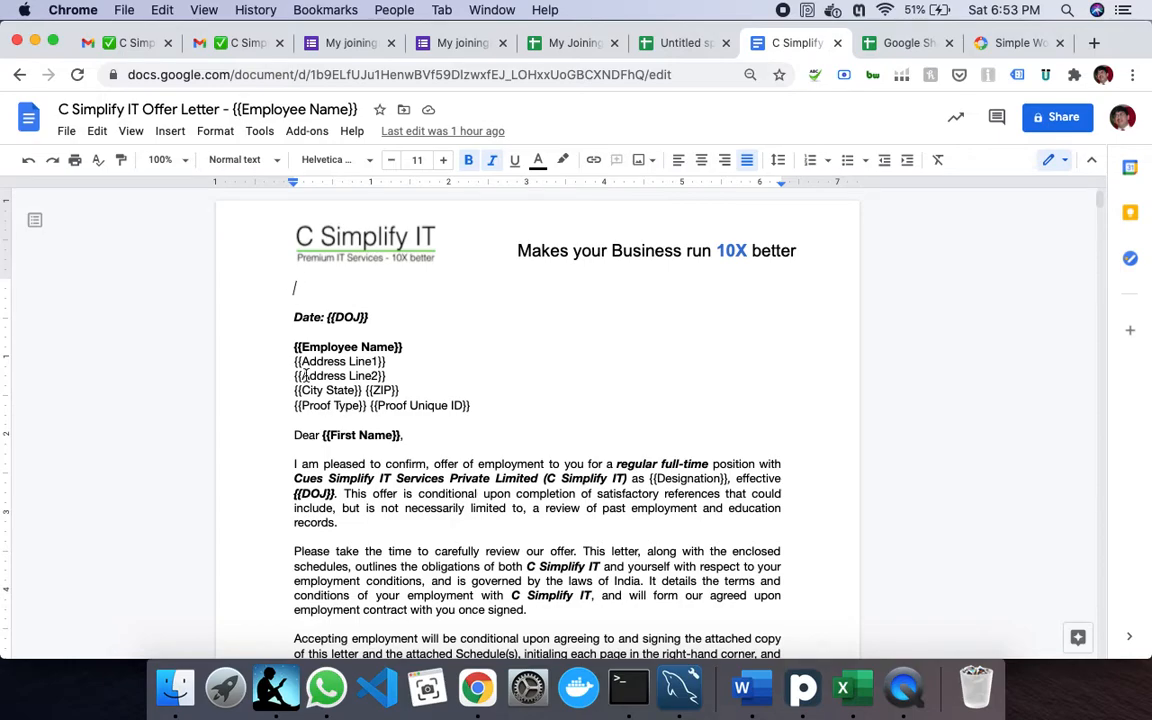
double_click(527, 404)
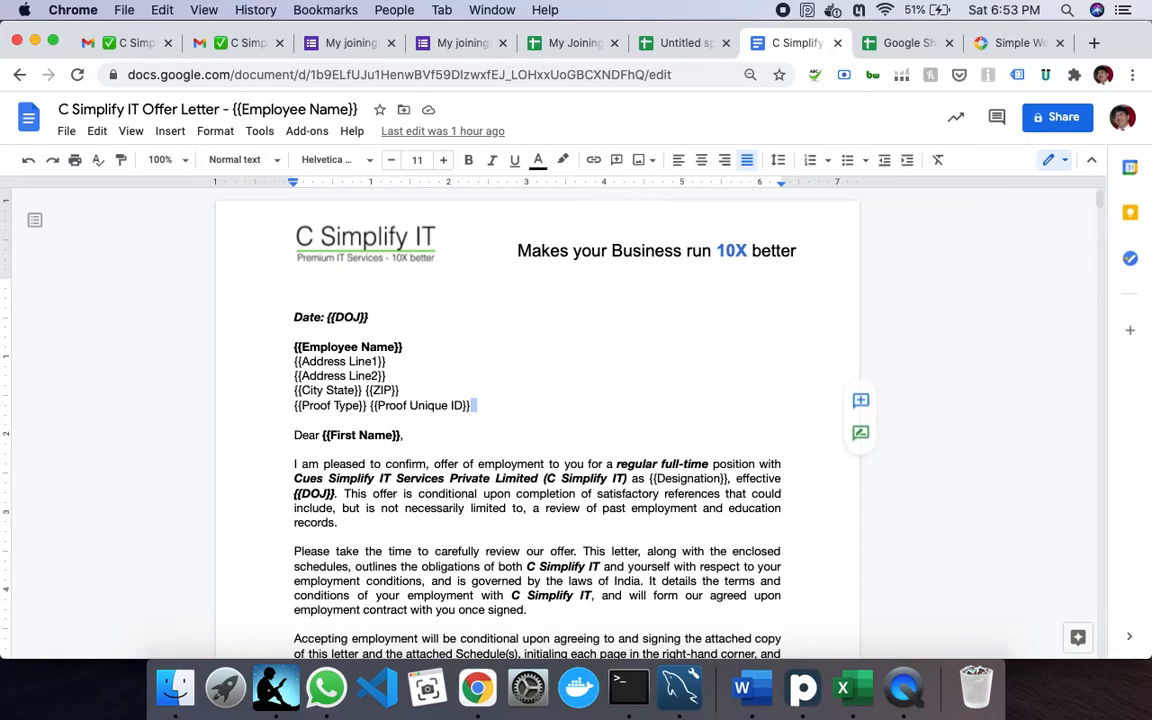
key("Return")
key("Return")
type("{{")
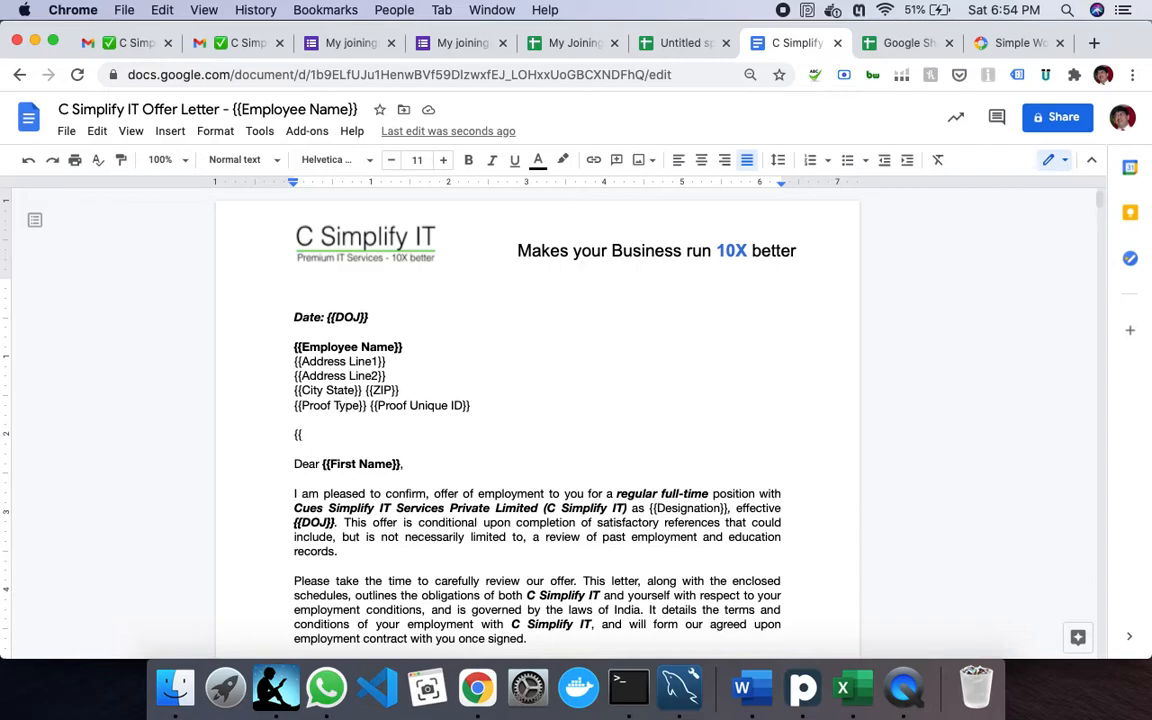
type("Gender}}")
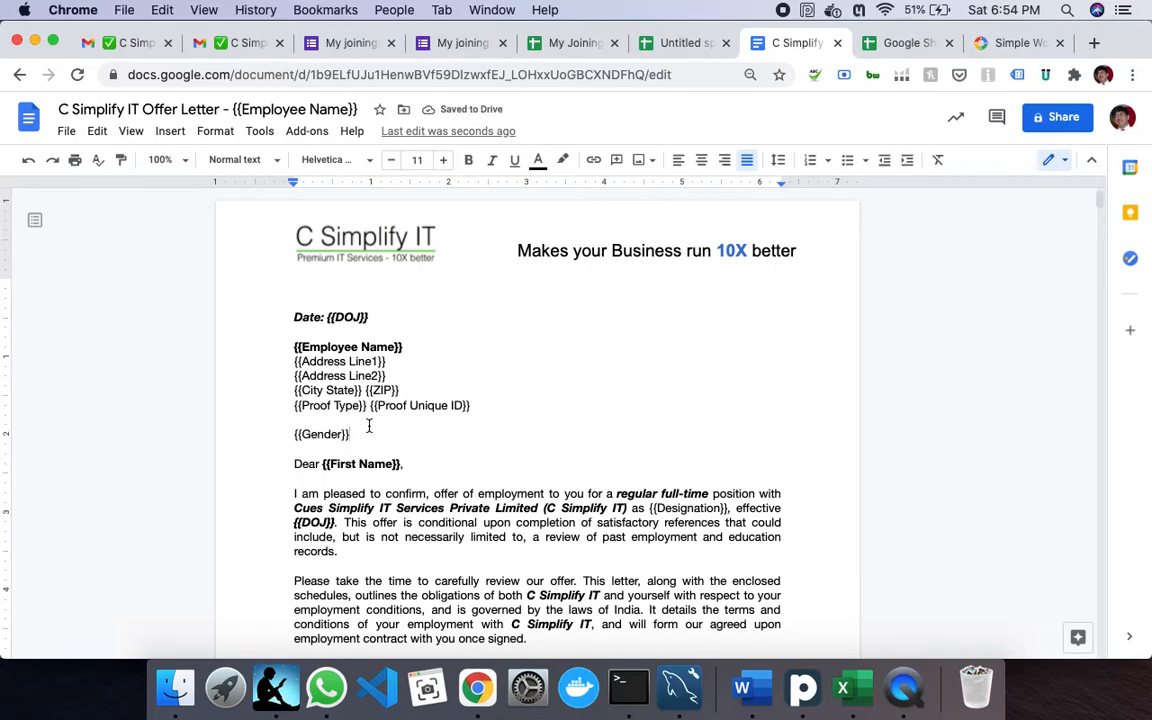
- Make the trigger generate its form from the C Simplify IT Offer Letter template, with Joinee as participant, and save
left_click(912, 43)
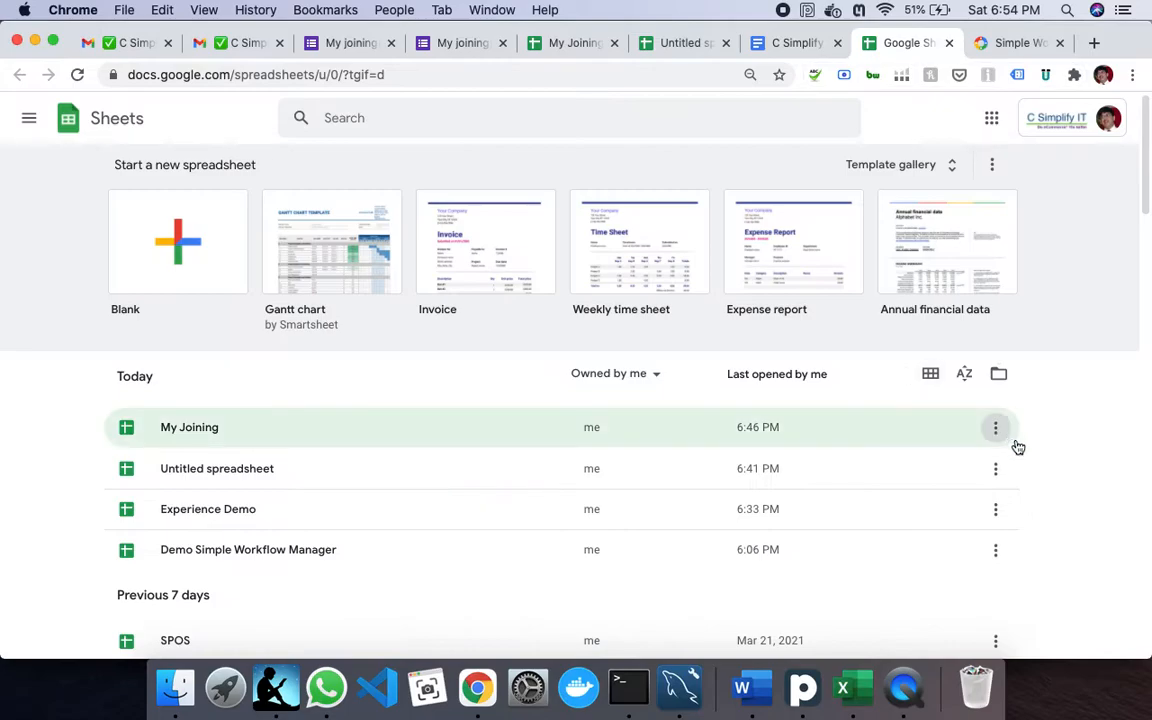
left_click(655, 40)
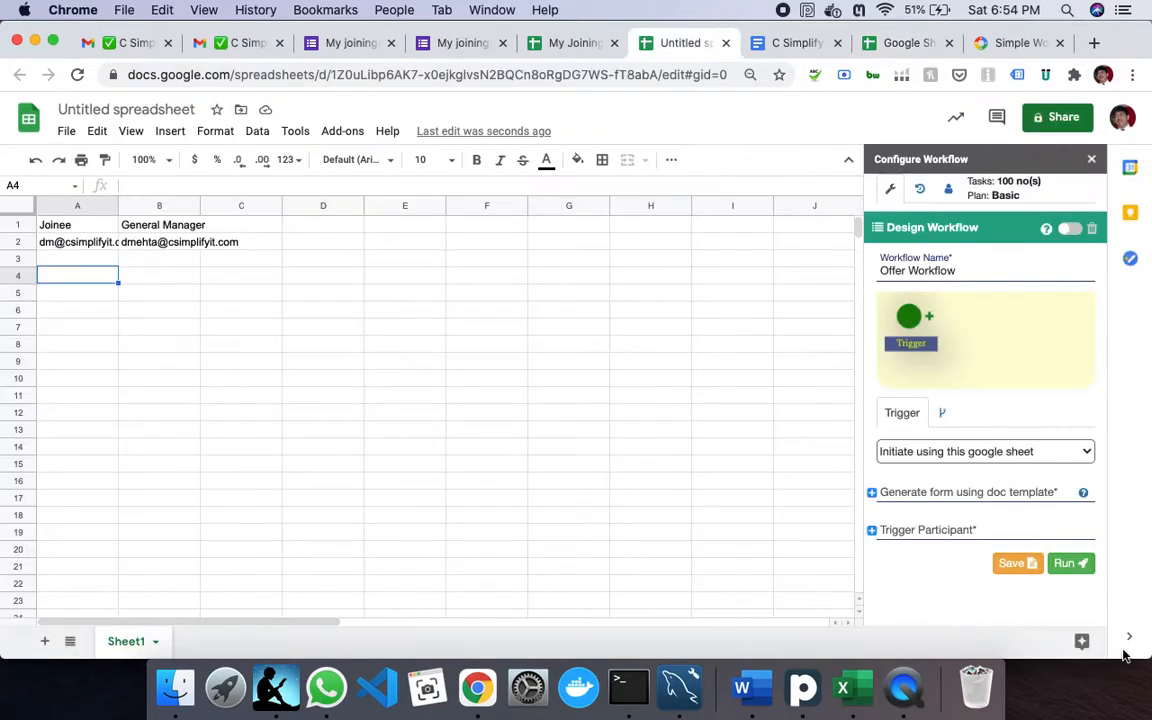
left_click(958, 492)
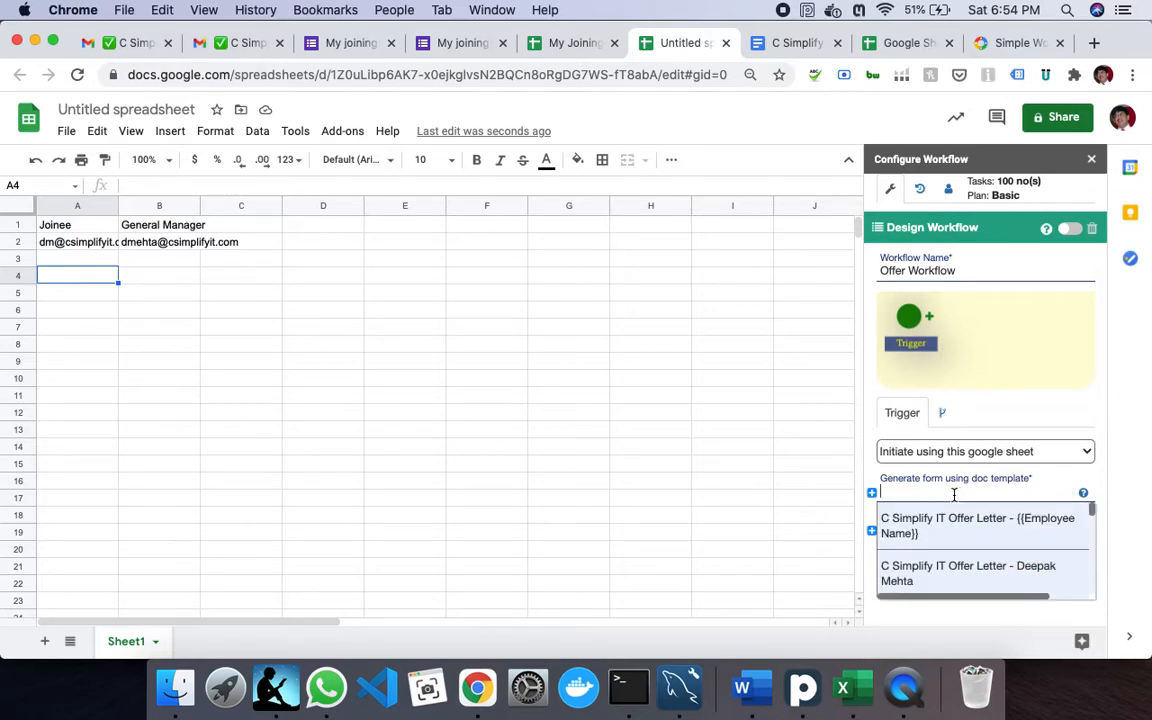
left_click(890, 535)
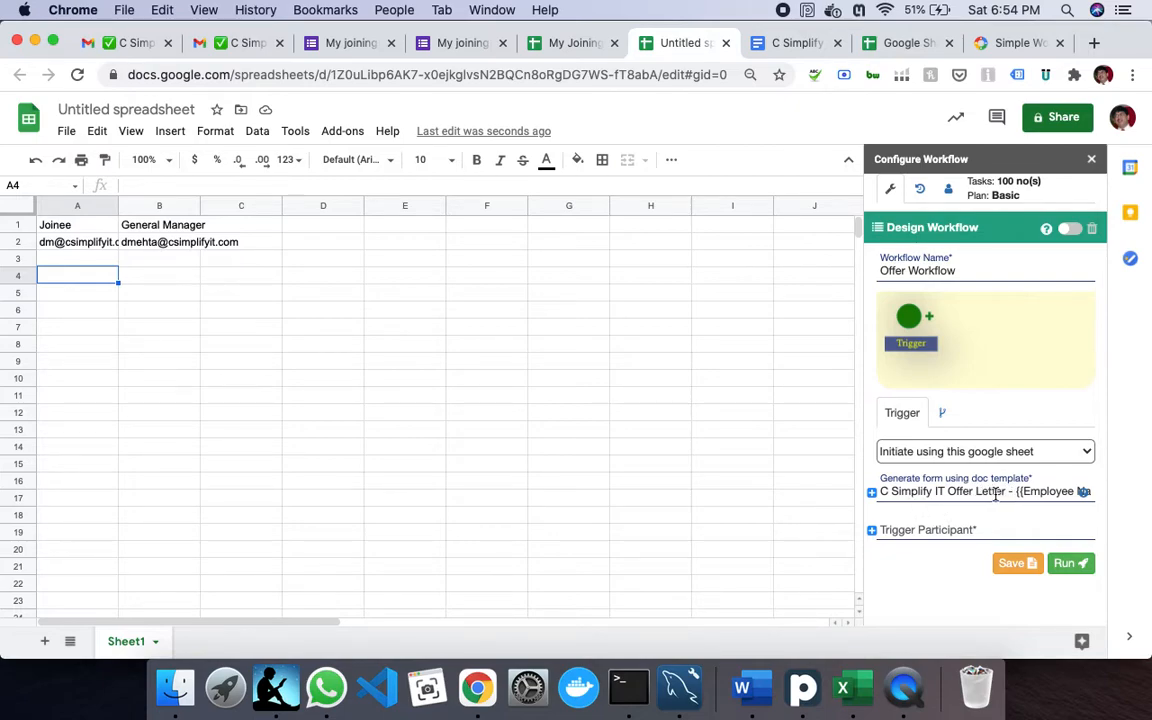
left_click(935, 530)
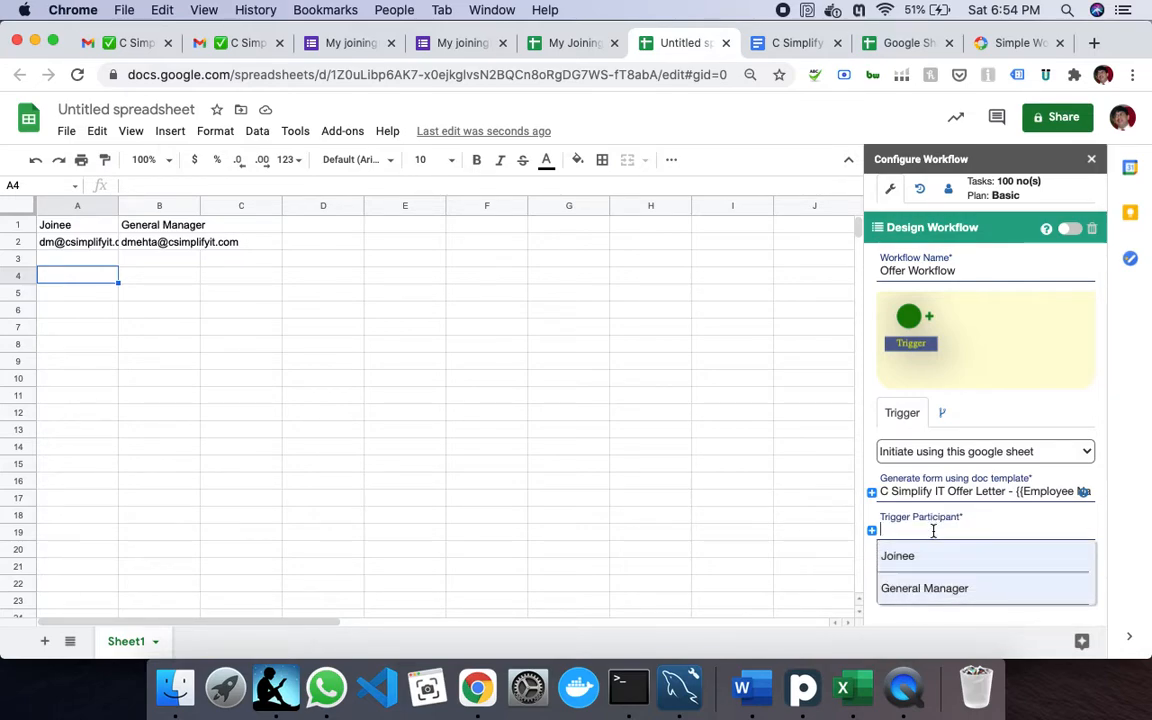
left_click(917, 563)
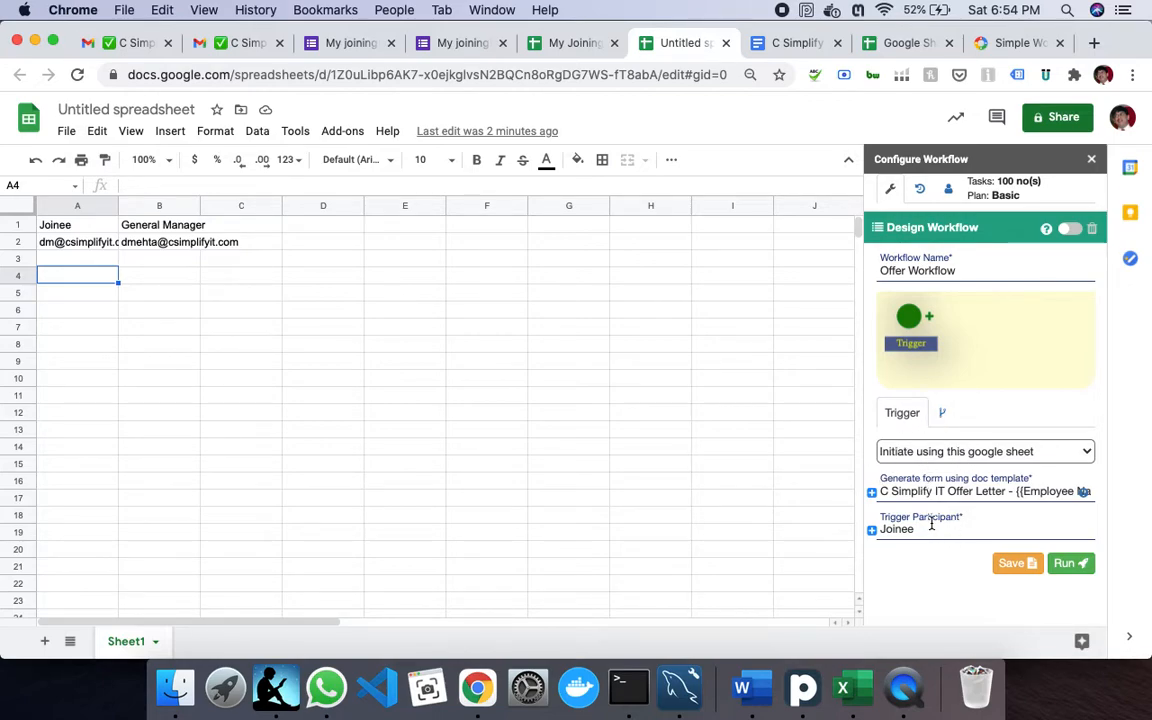
left_click(1020, 565)
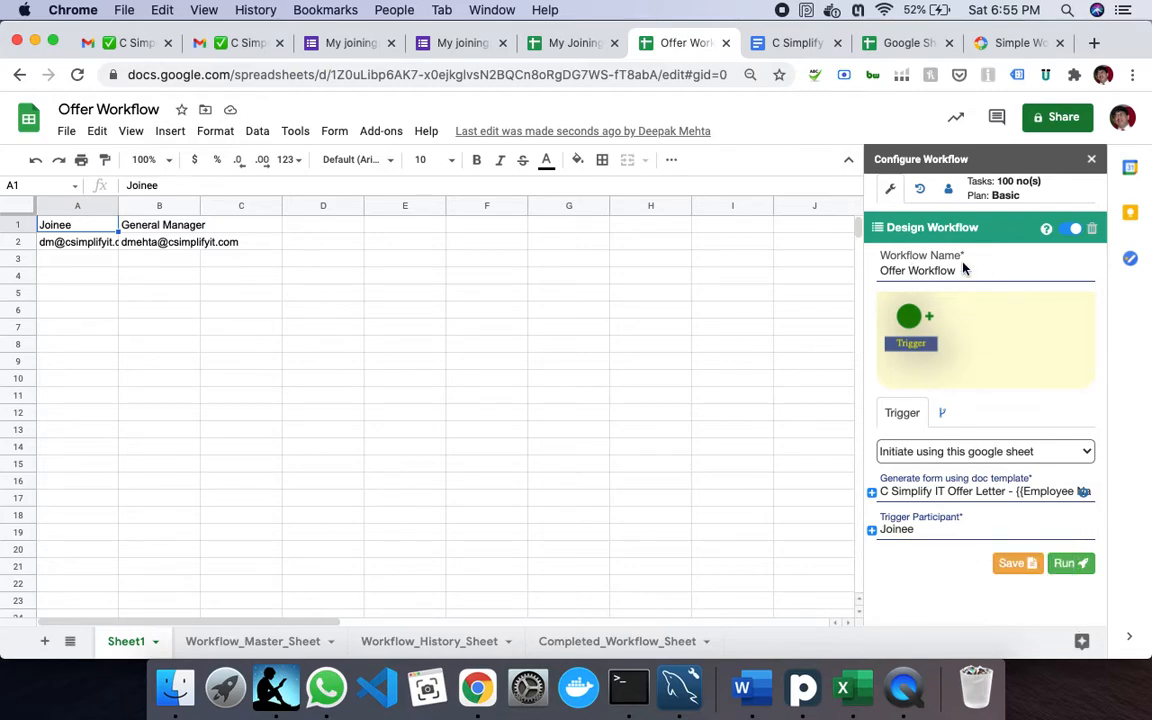
- Add a 'General Manager Approval' step for General Manager that attaches the offer letter, and save it
left_click(929, 317)
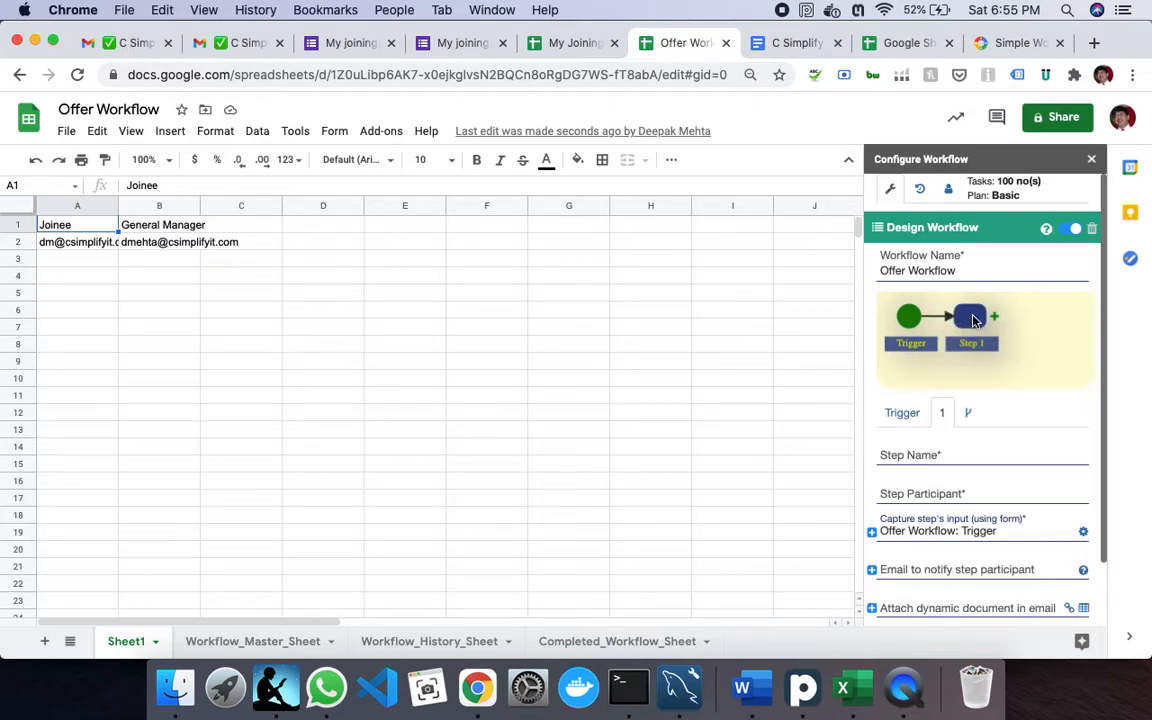
left_click(934, 448)
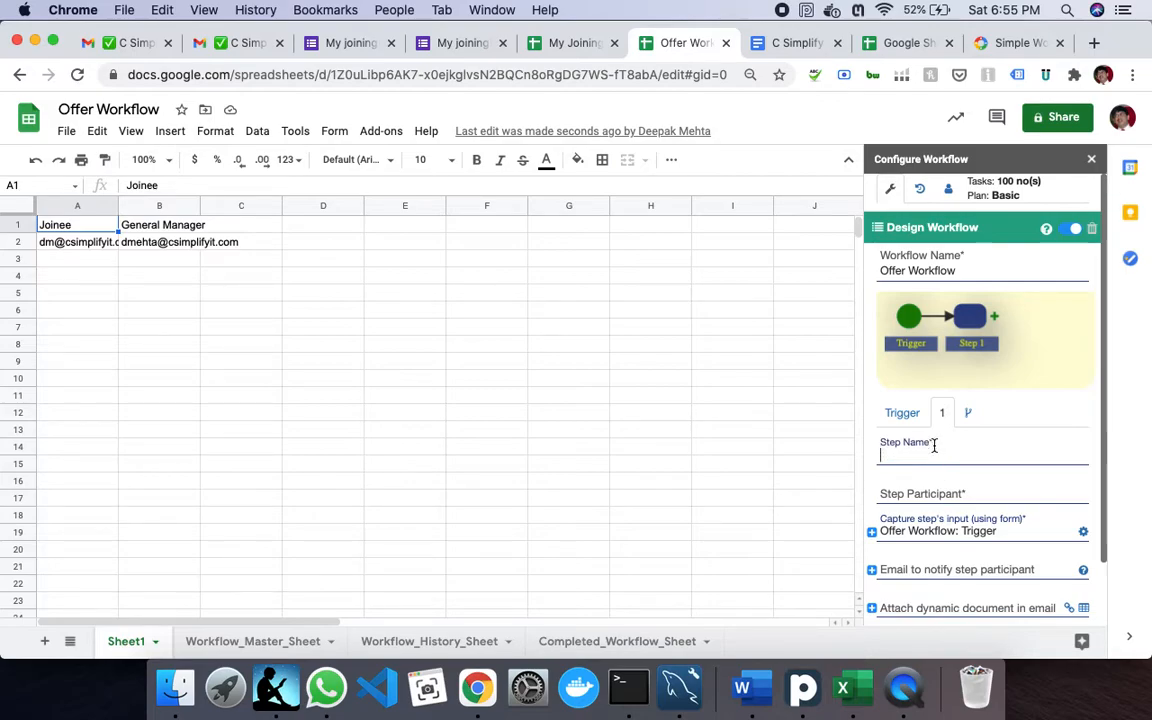
type("General")
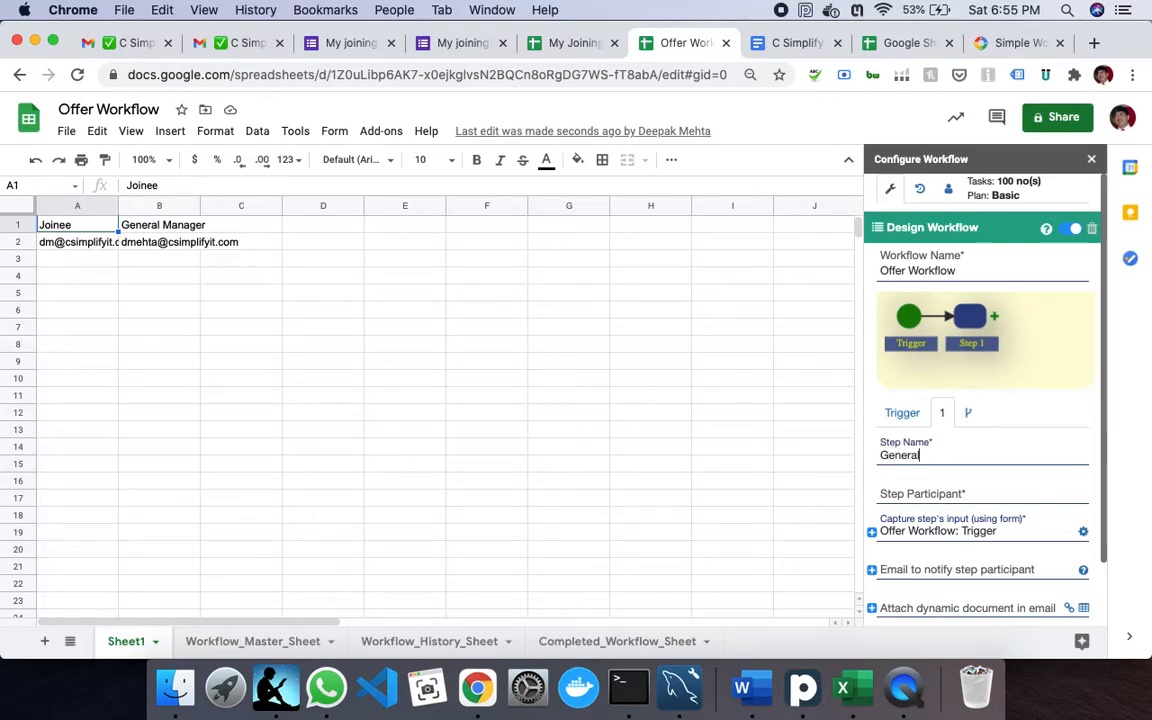
type(" Manager Approval")
key("Tab")
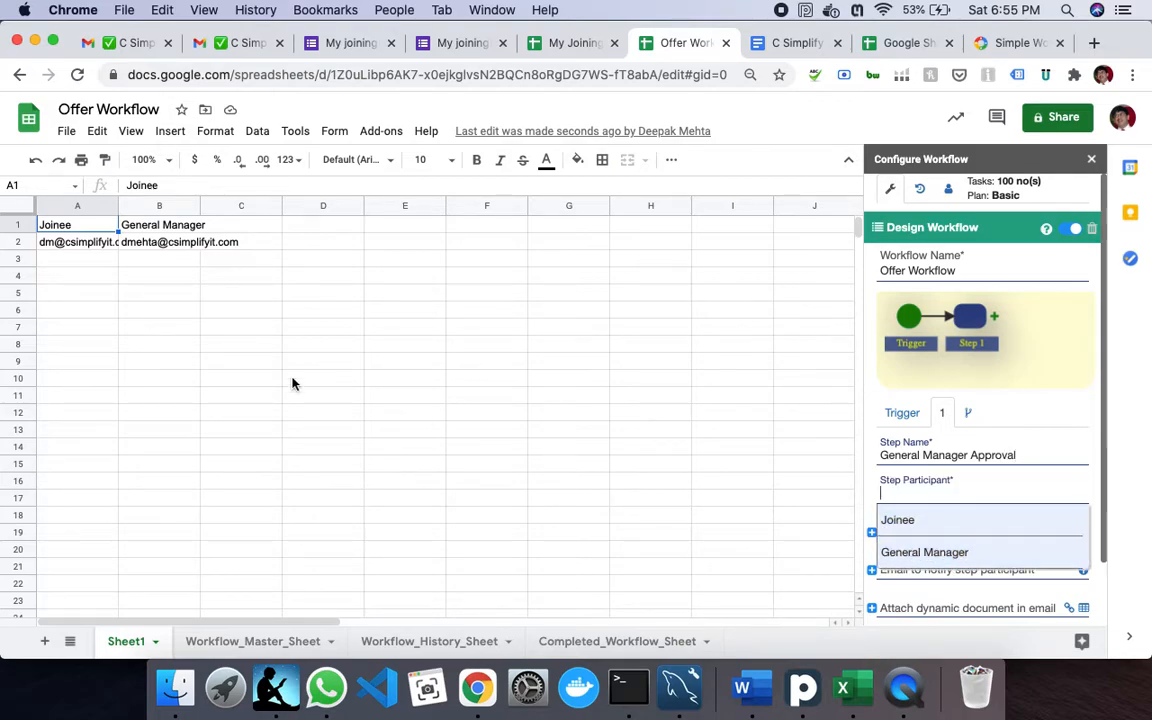
left_click(952, 553)
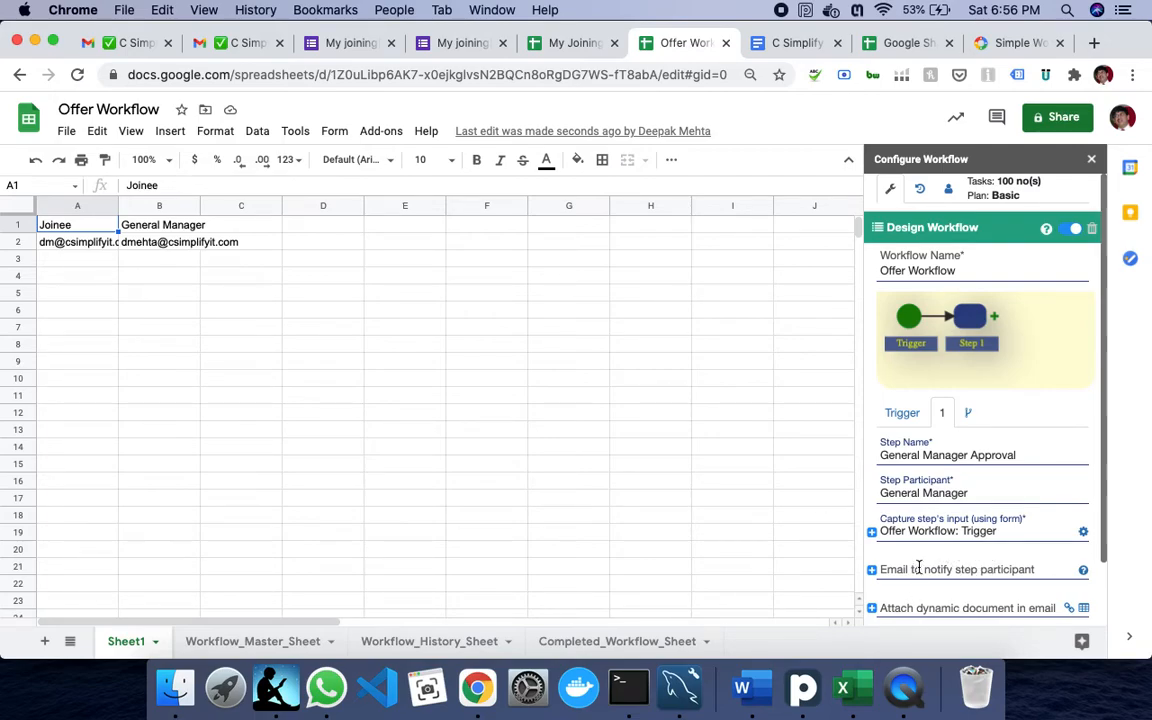
scroll(1000, 492, "down", 2)
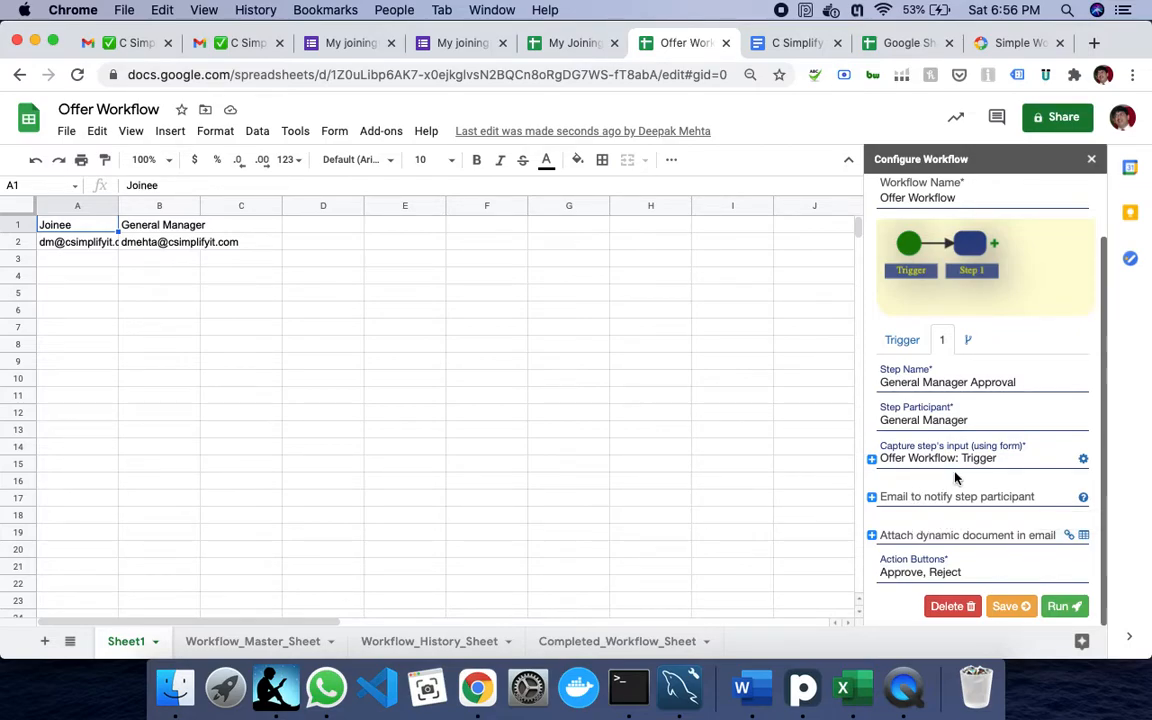
left_click(913, 534)
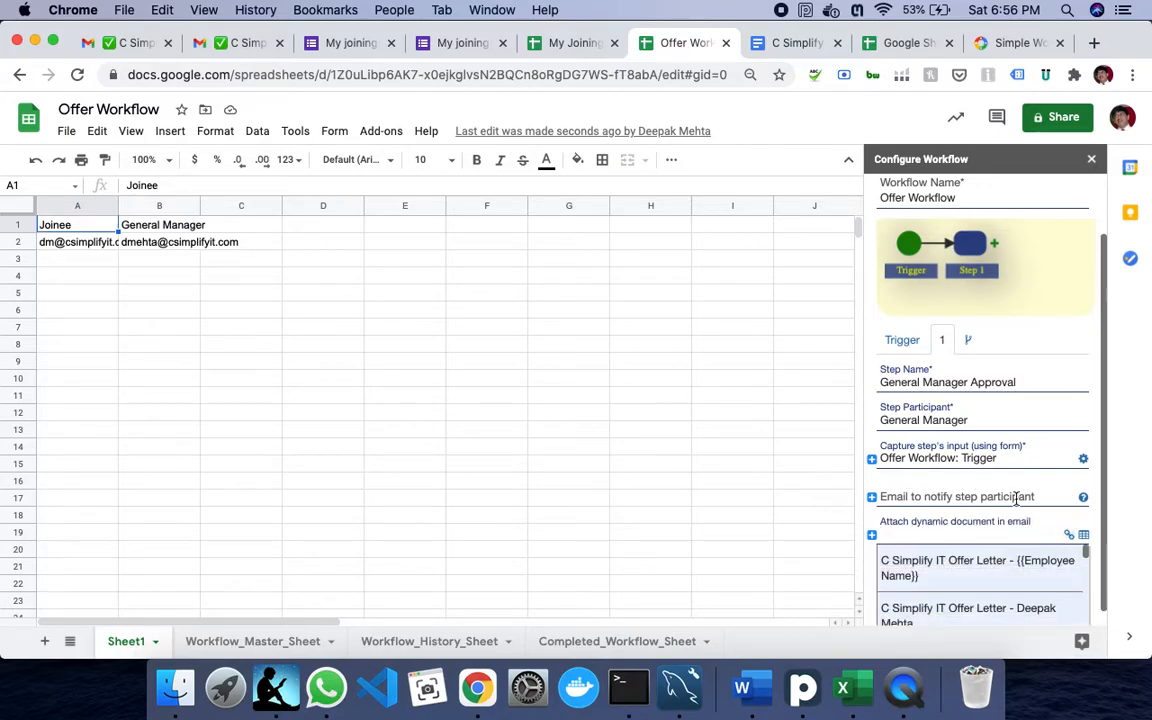
left_click(987, 570)
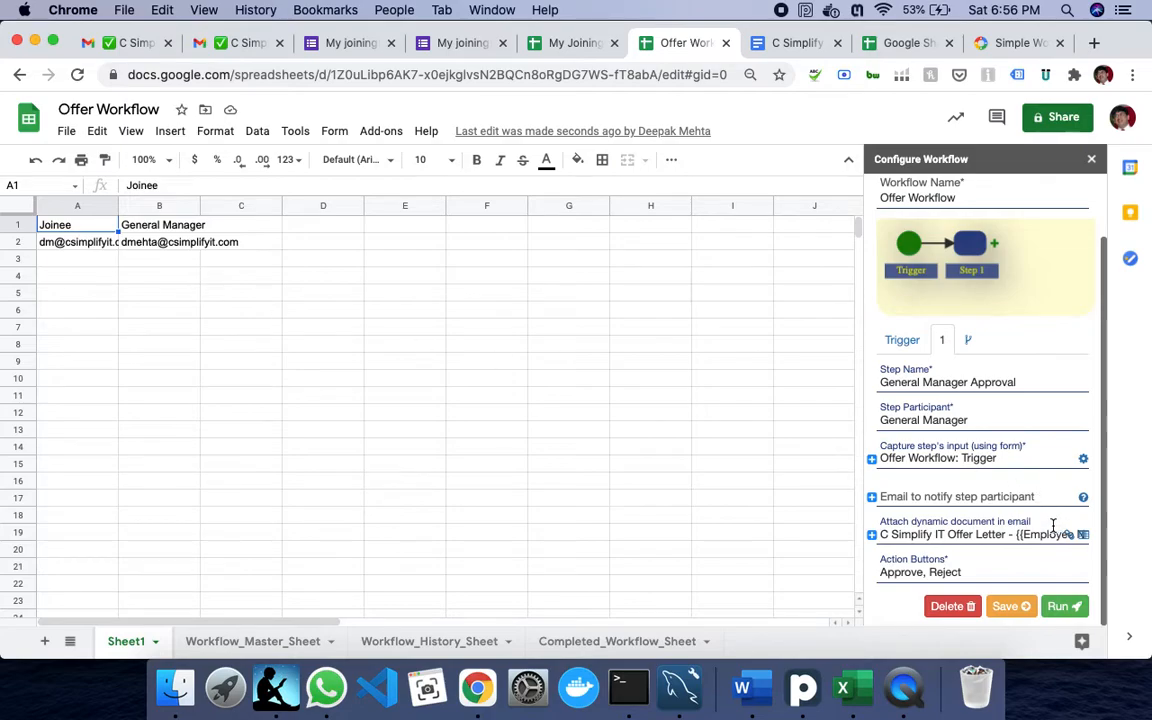
left_click(1011, 608)
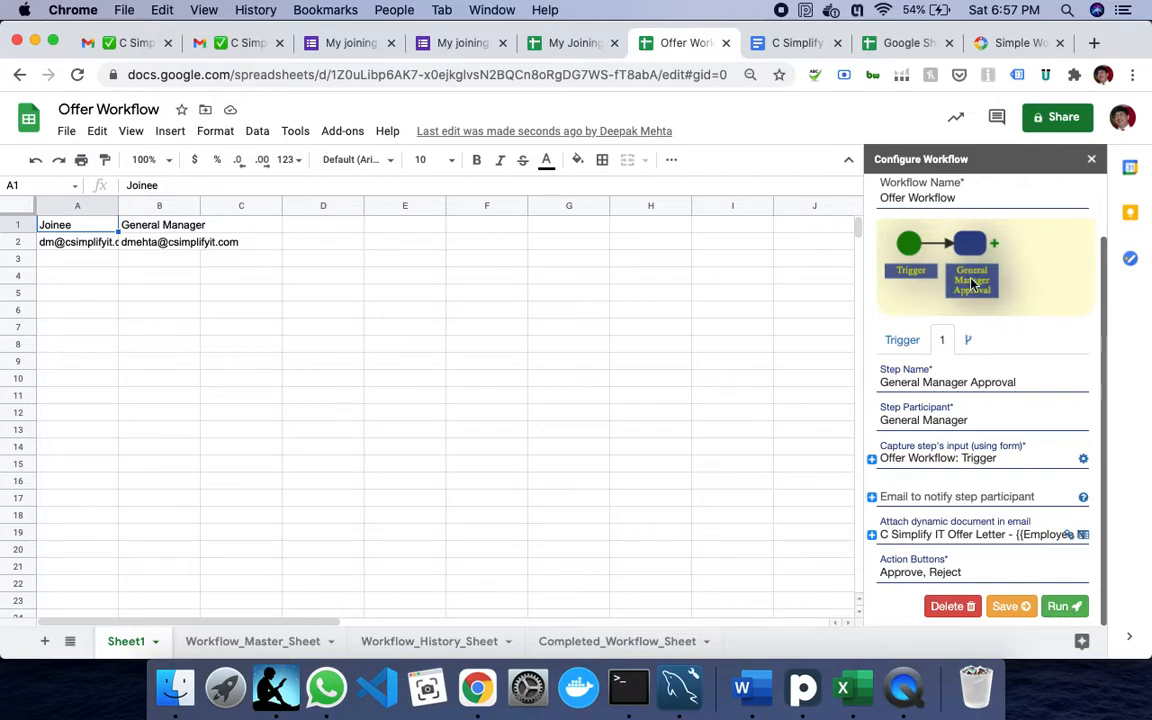
- Run the Offer Workflow to create work item 1 at the Trigger step
left_click(1066, 608)
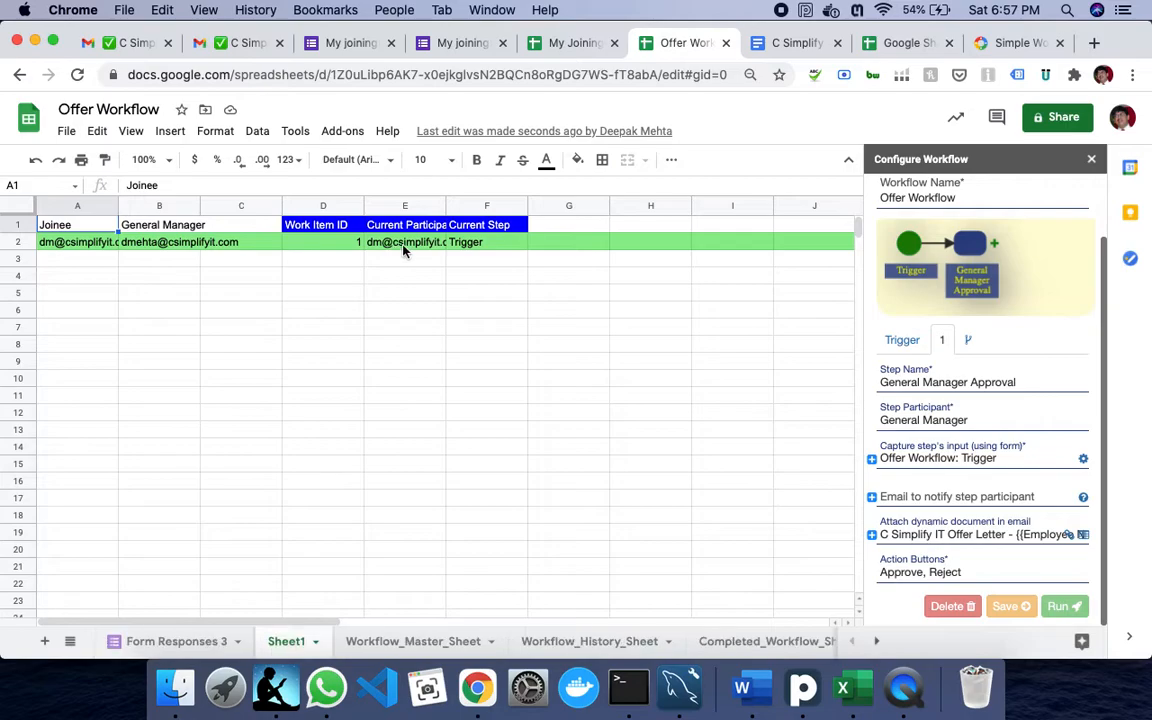
- Check work item 1 at Trigger in the workflow inbox, then go back to Gmail
mouse_move(404, 250)
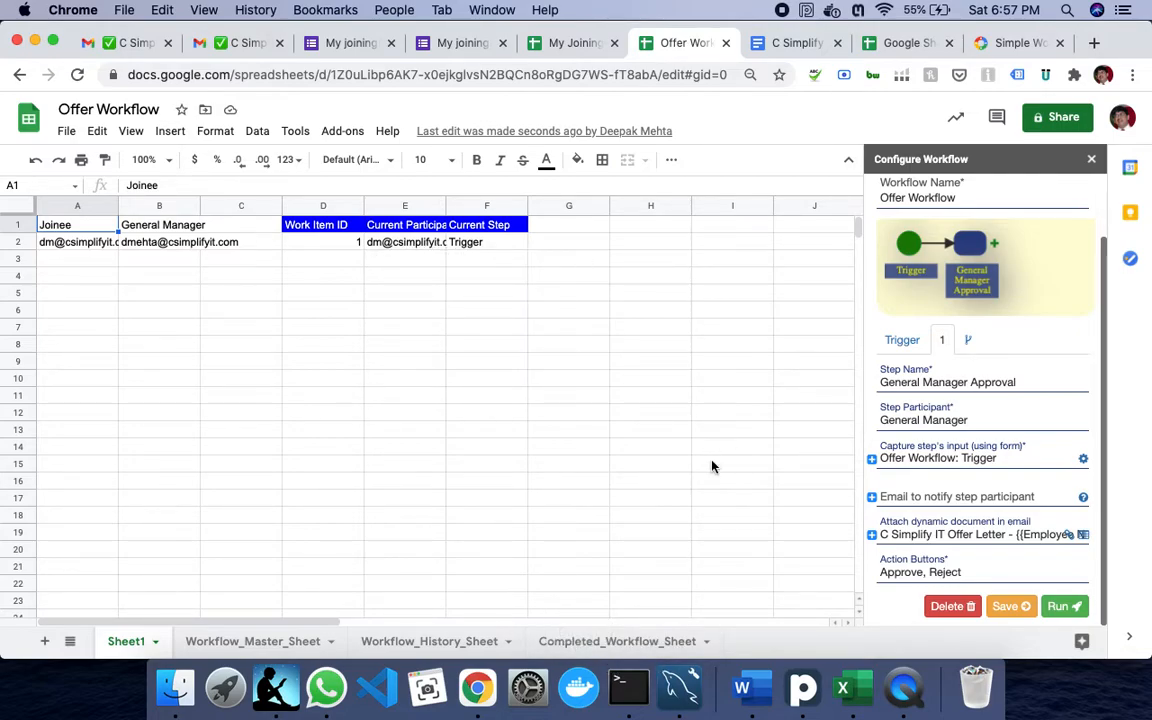
scroll(1062, 183, "up", 2)
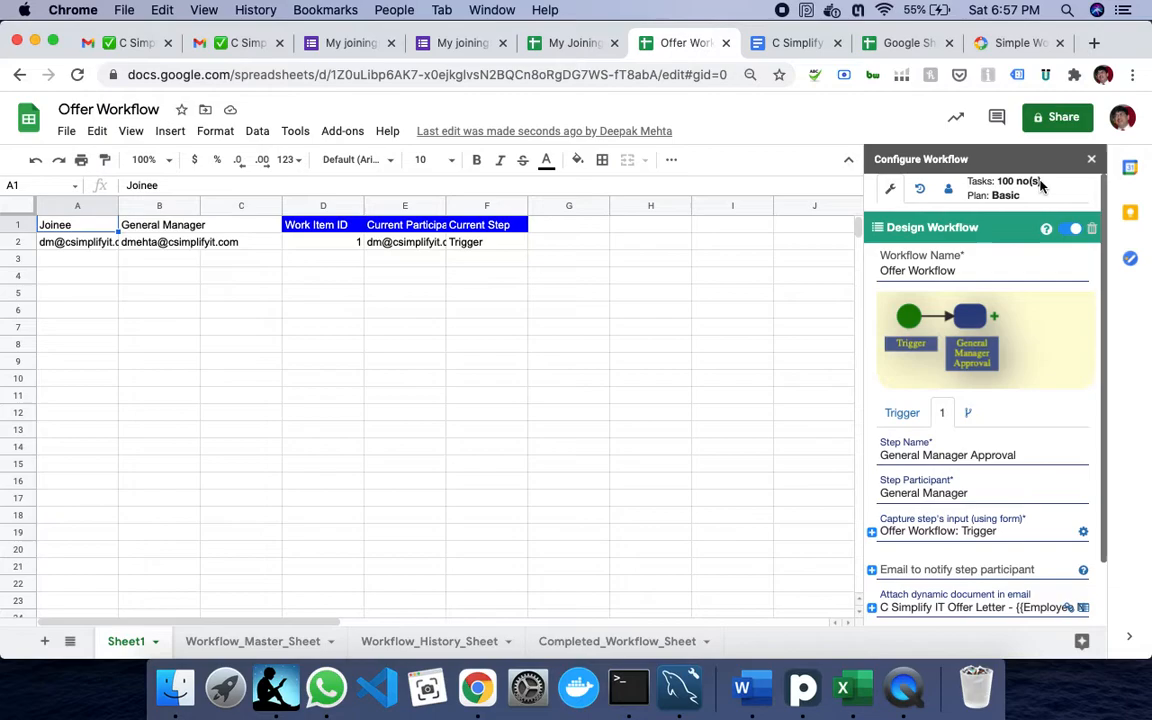
left_click(921, 192)
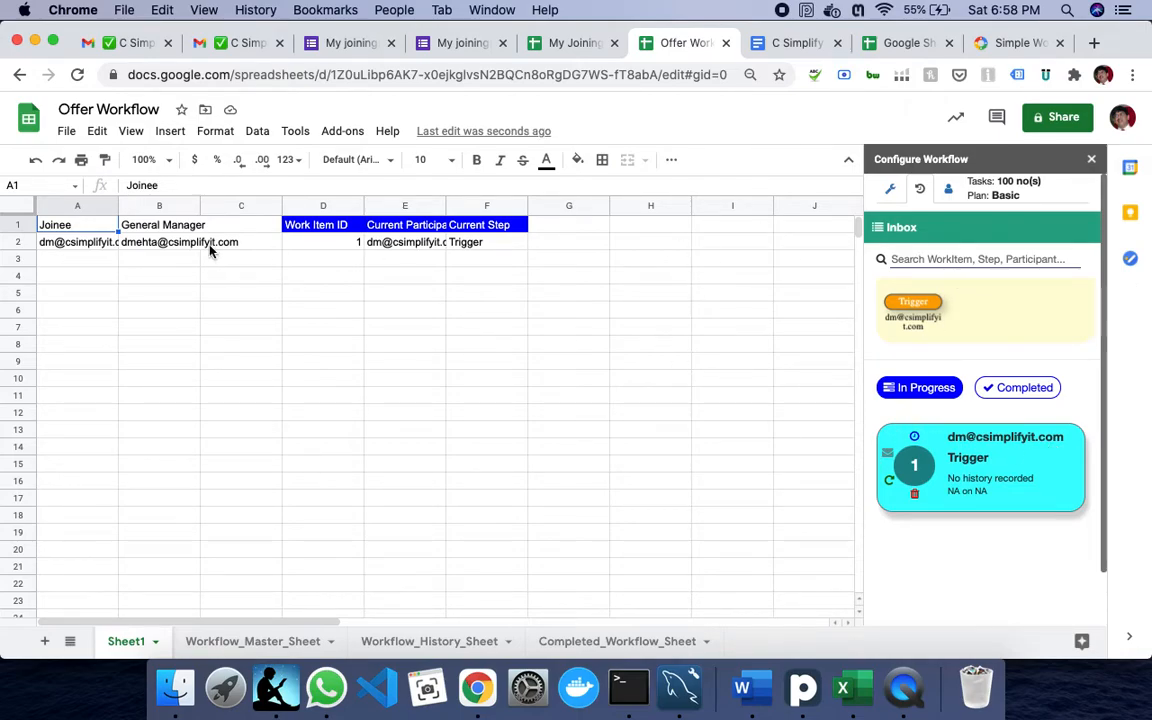
left_click(120, 44)
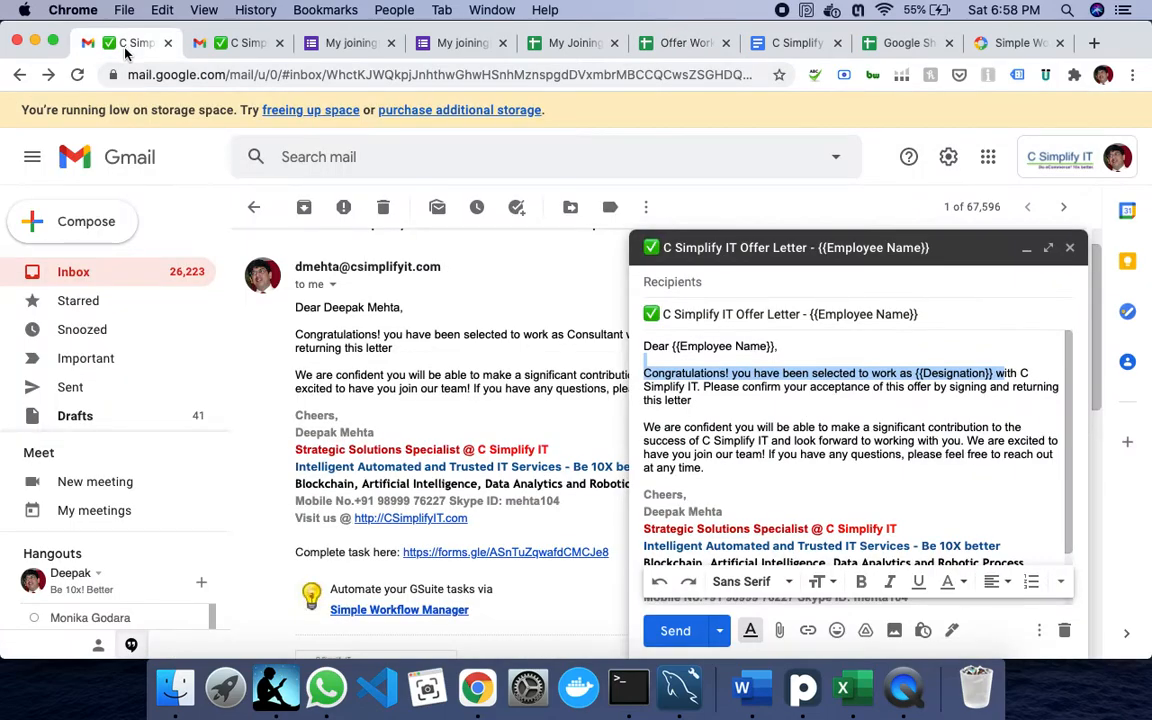
- Open the 'Offer Workflow [[1]] Assigned to you!' email and follow its forms.gle task link
left_click(210, 44)
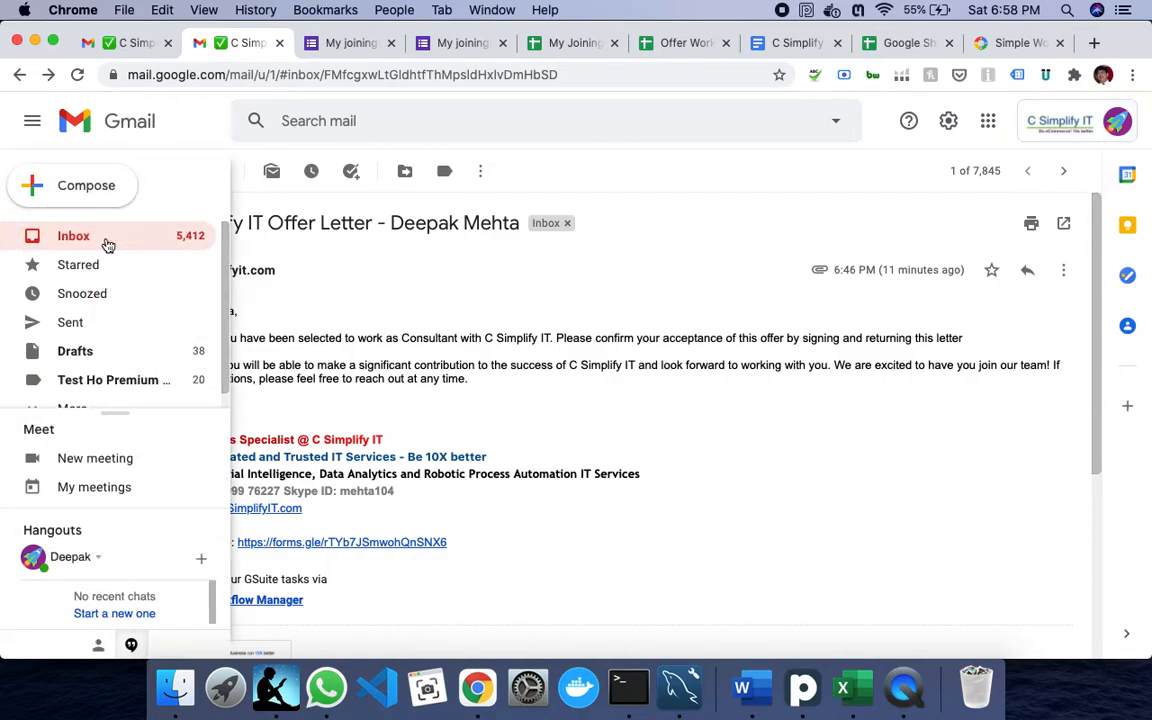
left_click(105, 244)
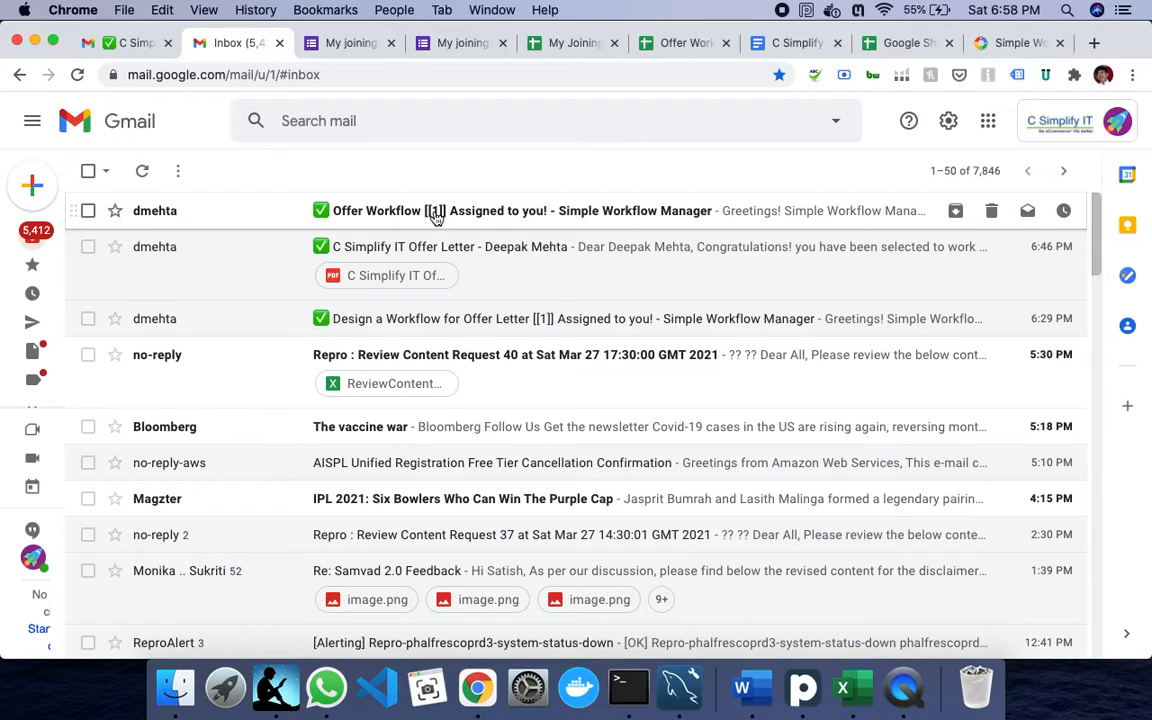
left_click(490, 216)
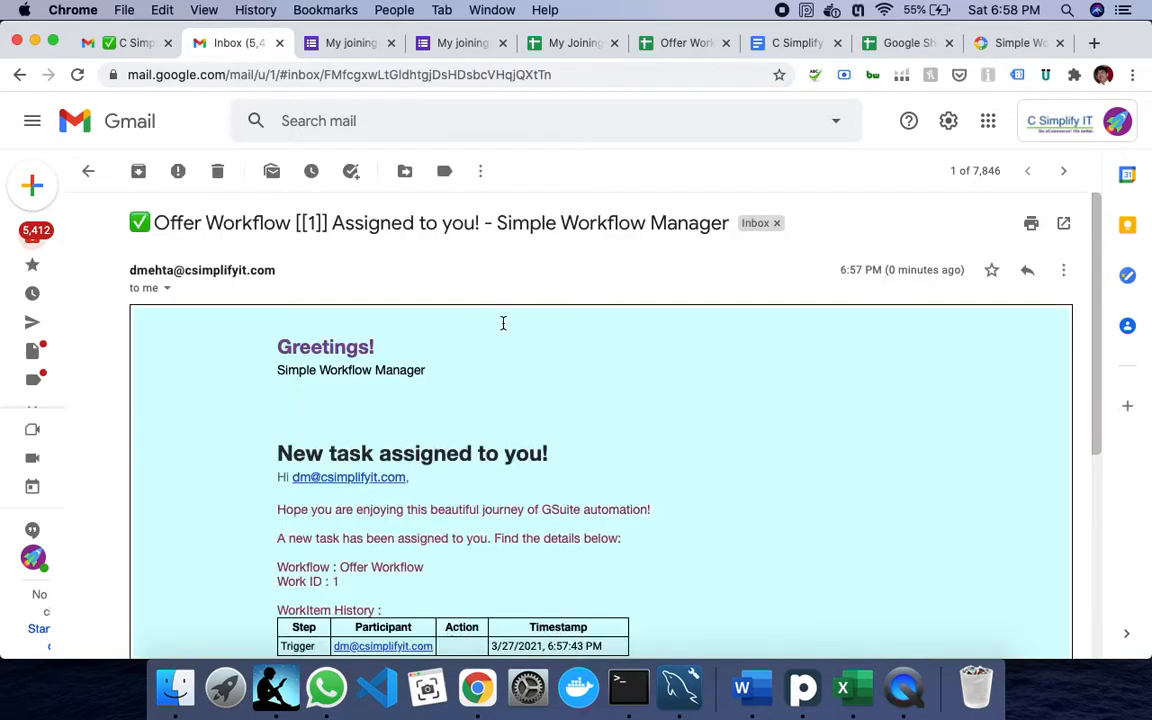
scroll(483, 553, "down", 10)
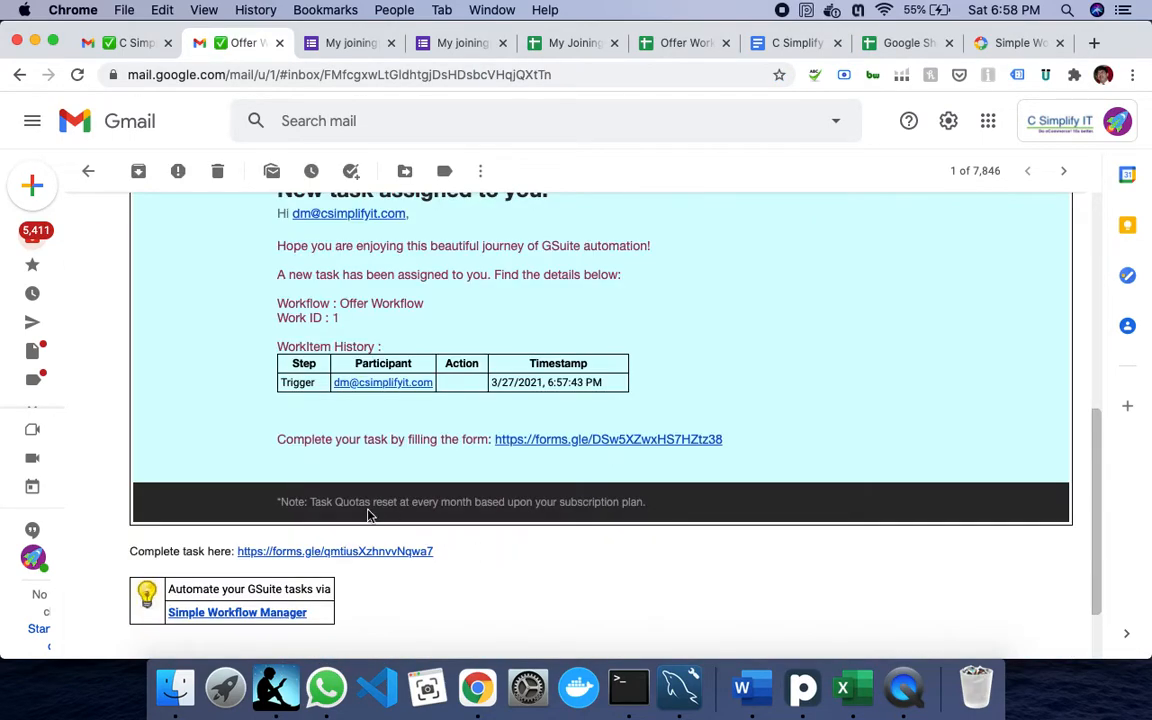
left_click(582, 442)
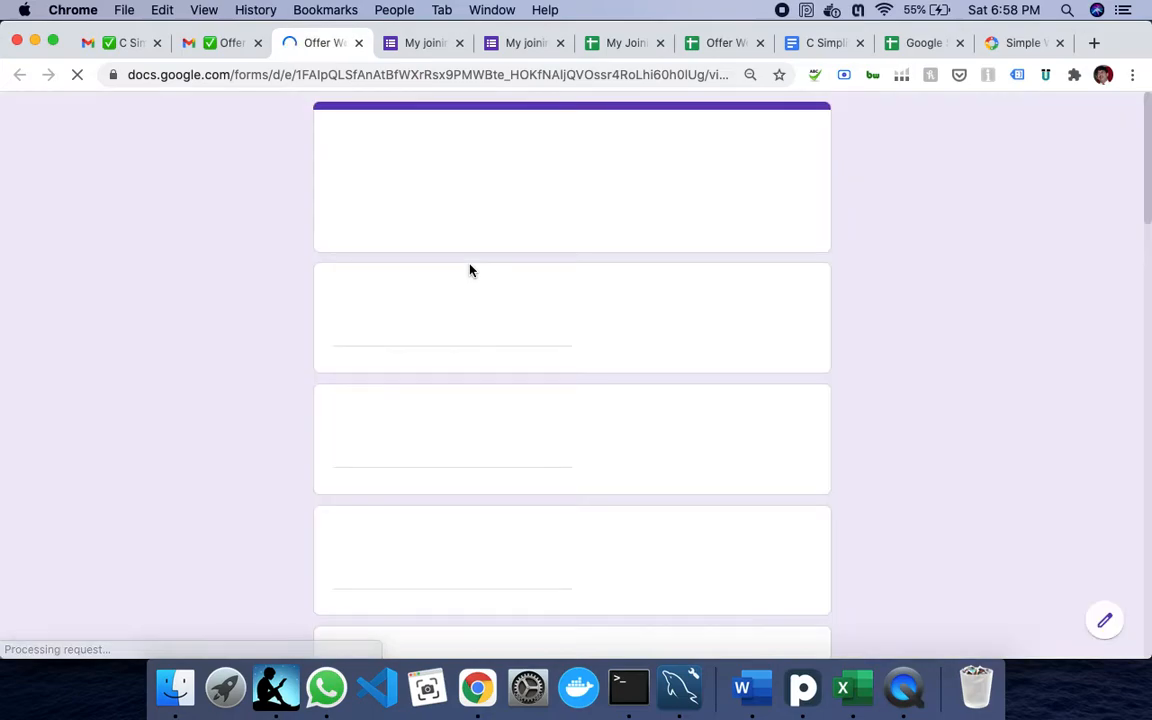
- Switch to the assigned participant's account, then enter joining date 21/Apr/21 and the joinee's address, city and ZIP
left_click(529, 199)
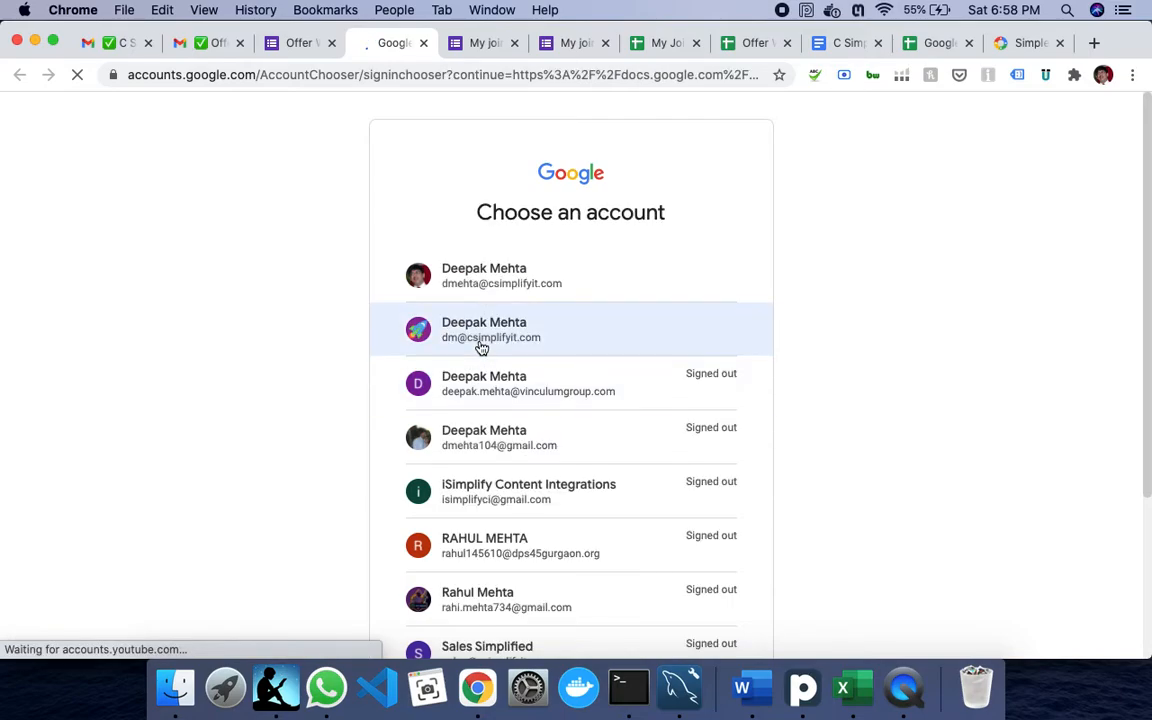
left_click(481, 342)
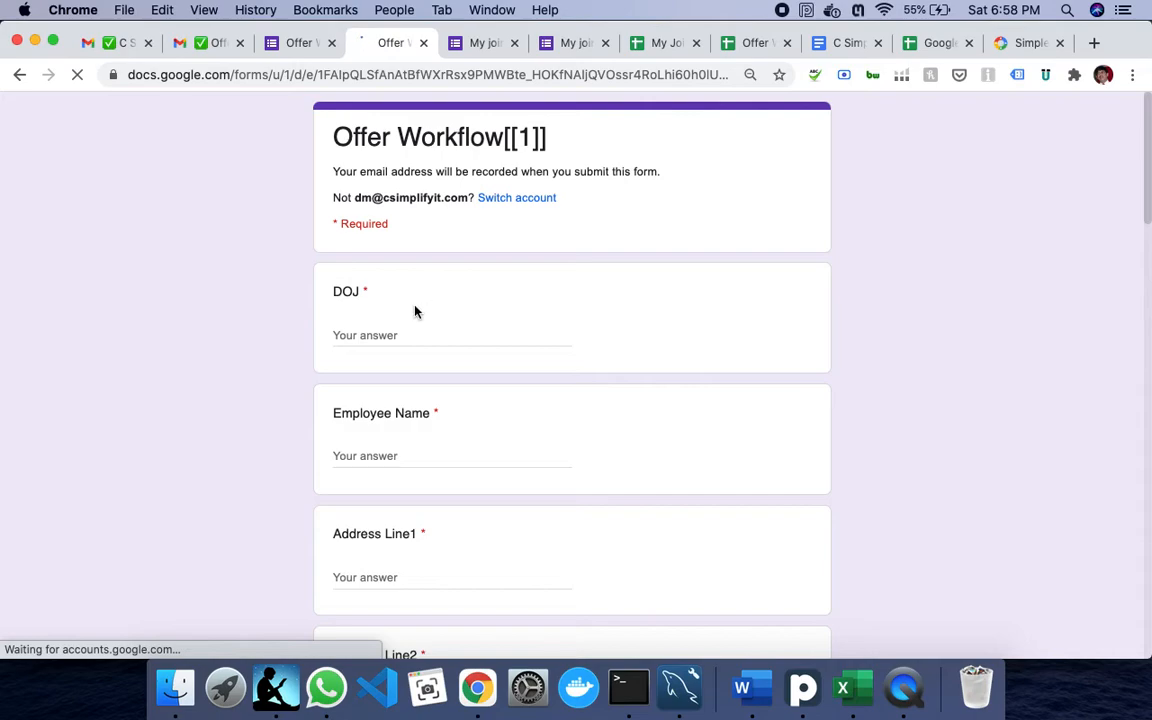
left_click(423, 335)
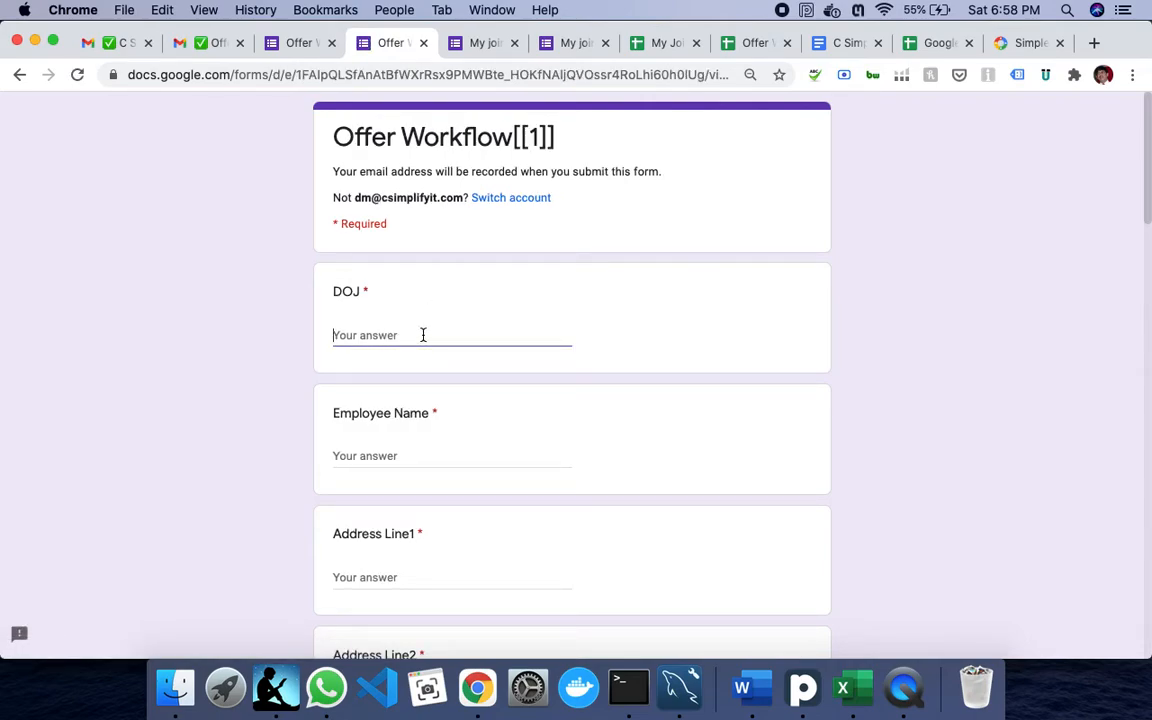
type("90")
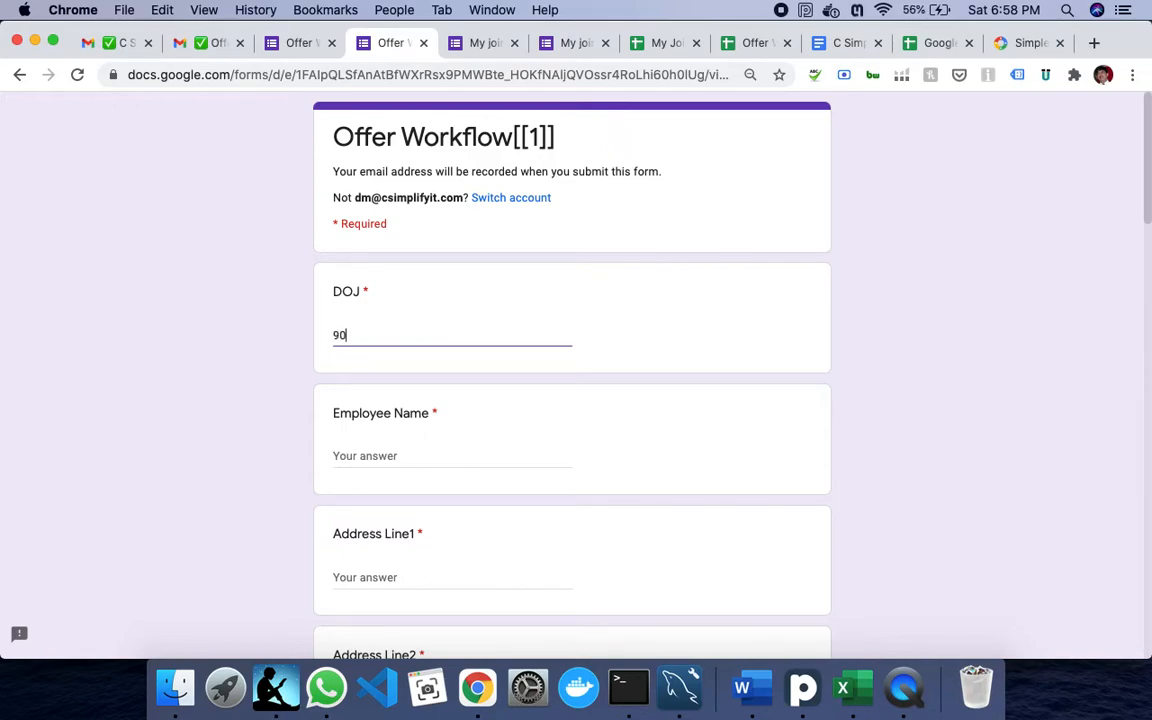
key("BackSpace")
type("21")
key("Tab")
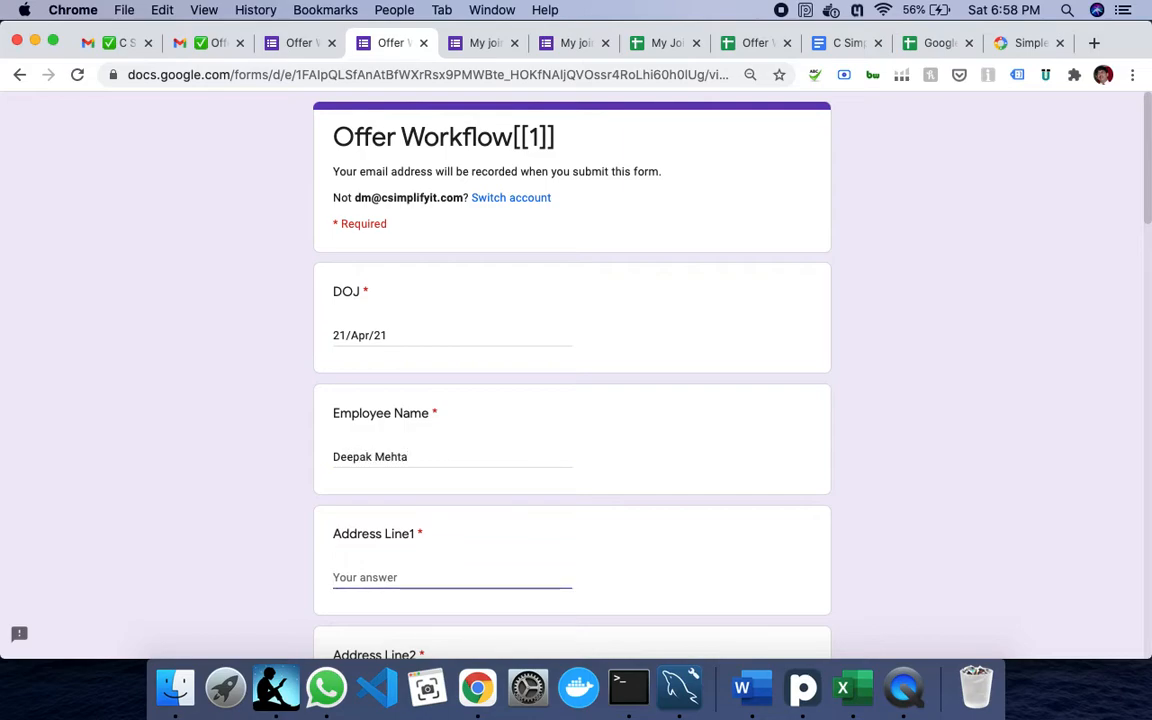
type("New")
type("P")
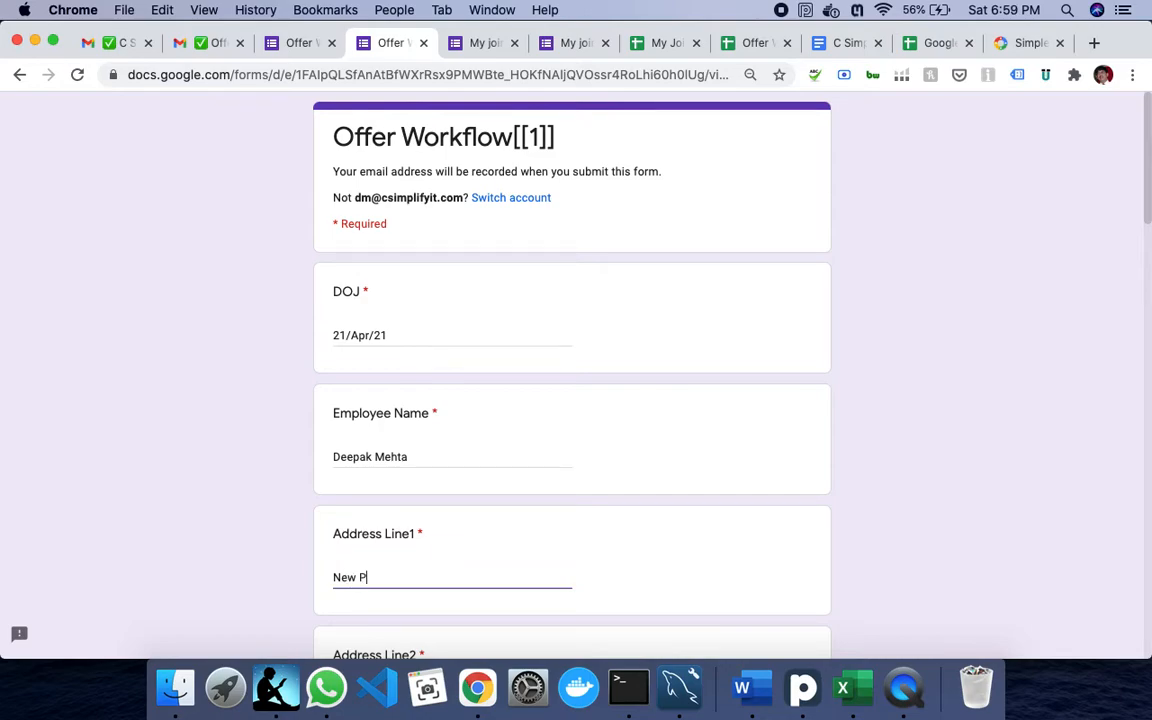
type("ark avenue")
key("Tab")
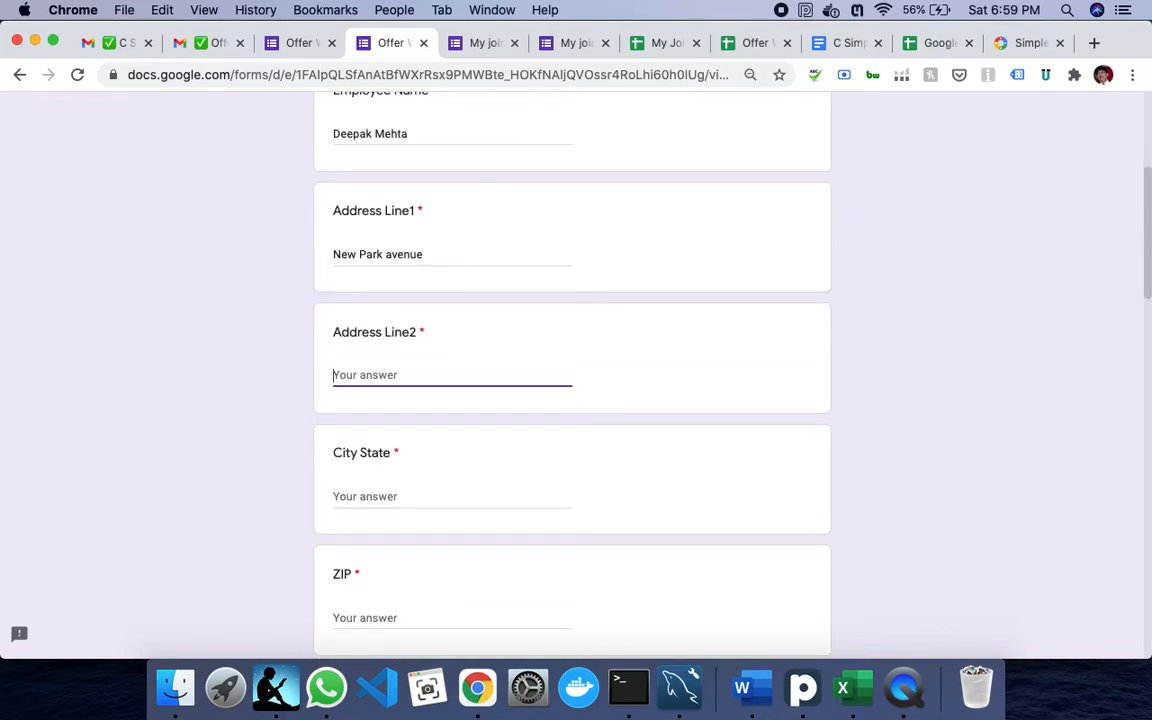
type("near Walmart")
key("Tab")
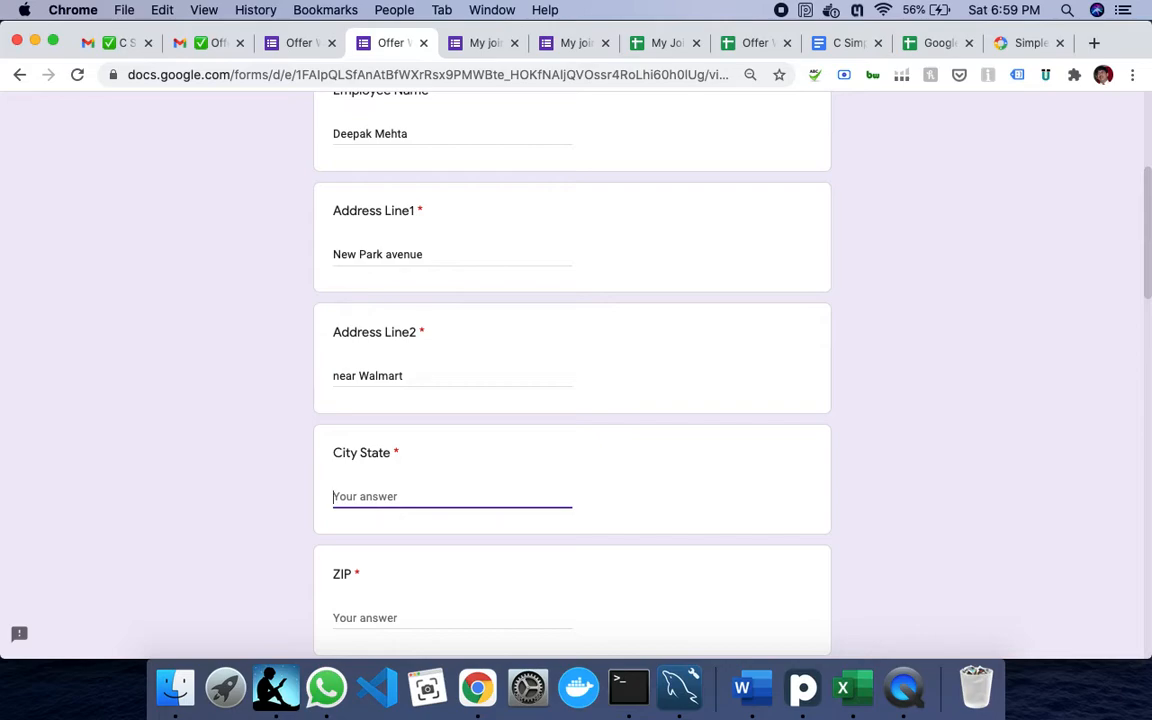
type("0")
type("range Cou")
type("nty")
key("Tab")
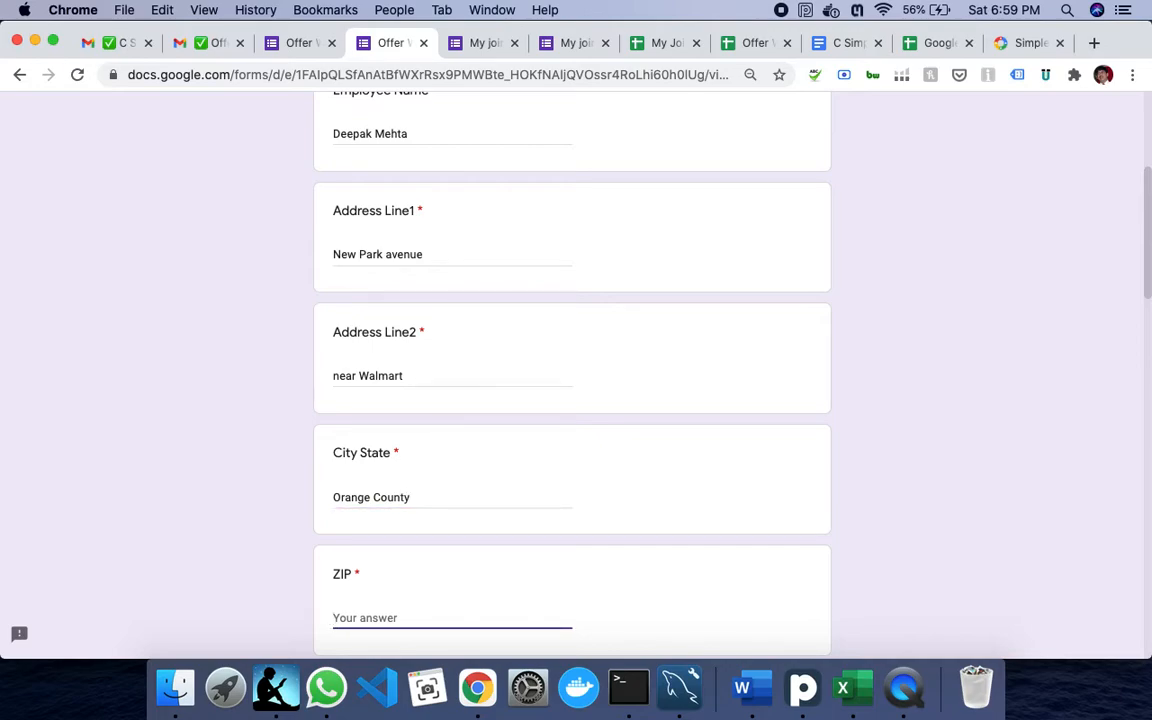
type("92704")
- Enter proof type SSN No with its ID, gender Male, first name, designation Principal Consultant, manager, and CTC 500000
key("Tab")
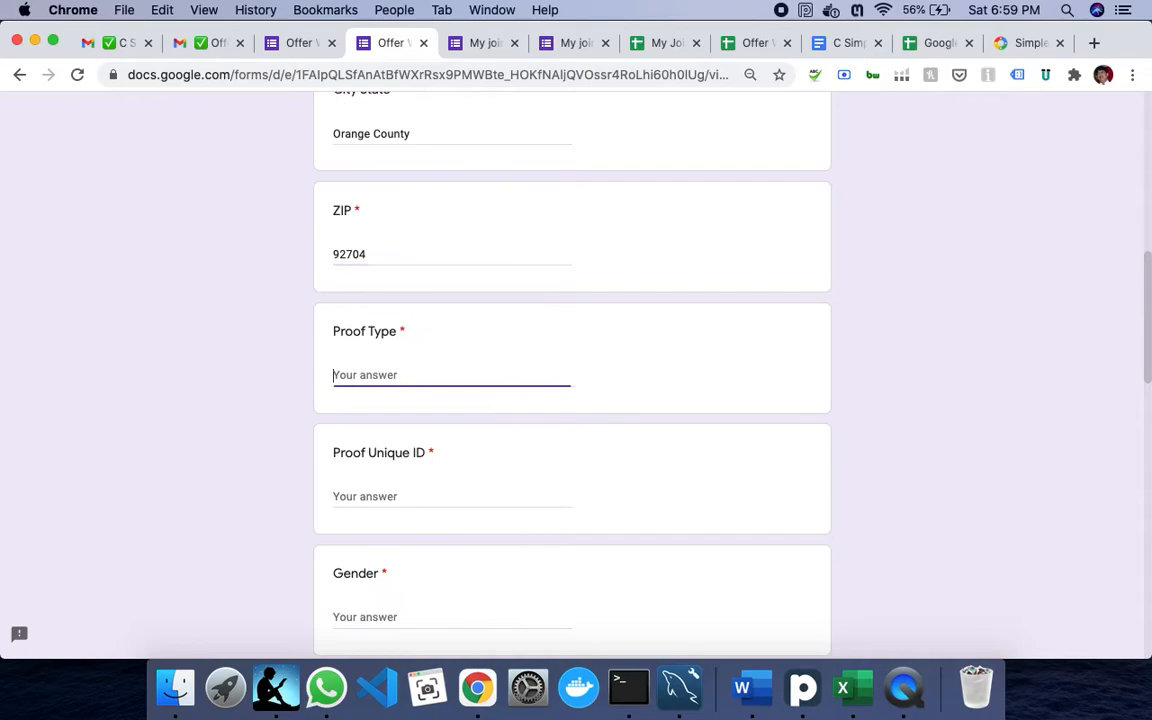
type("TAX")
key("BackSpace")
key("BackSpace")
type("SSN No")
key("Tab")
type("GGGGTTTT")
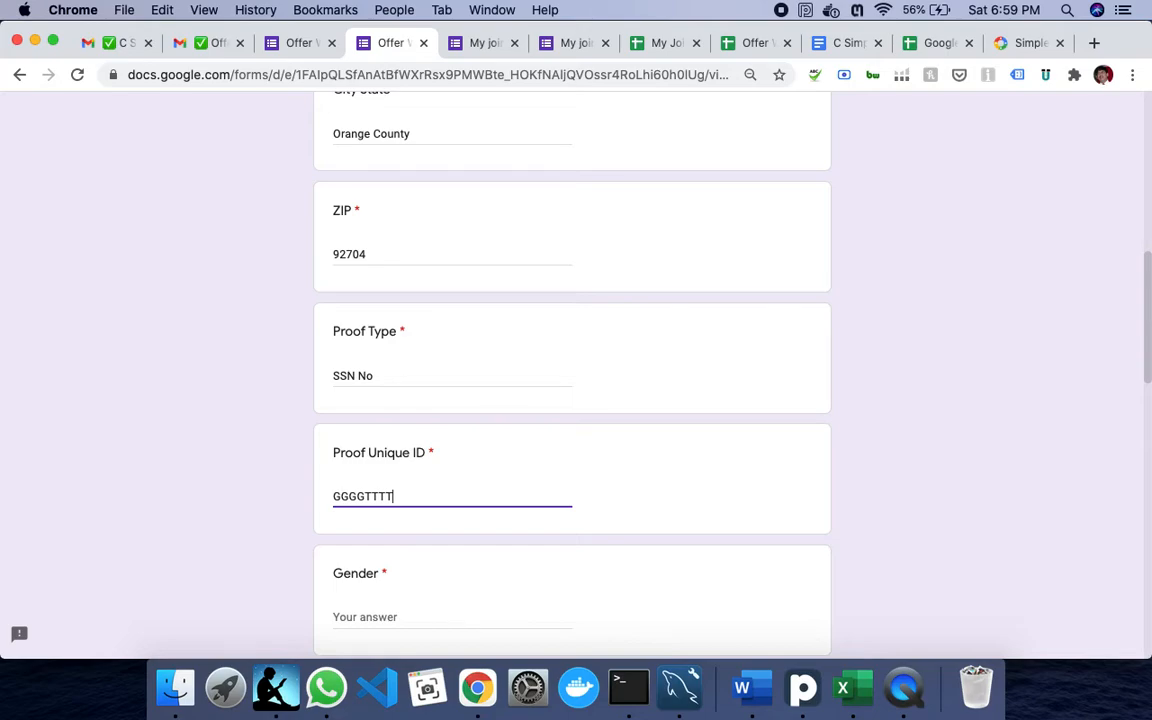
key("Tab")
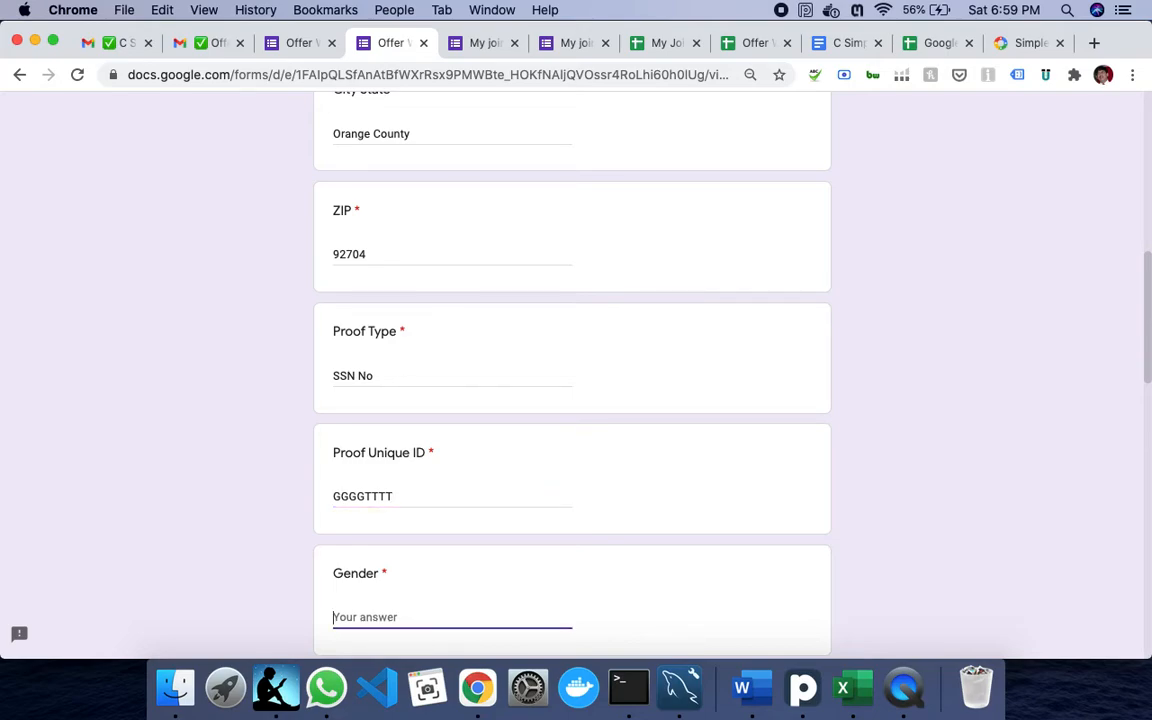
type("Male")
key("Tab")
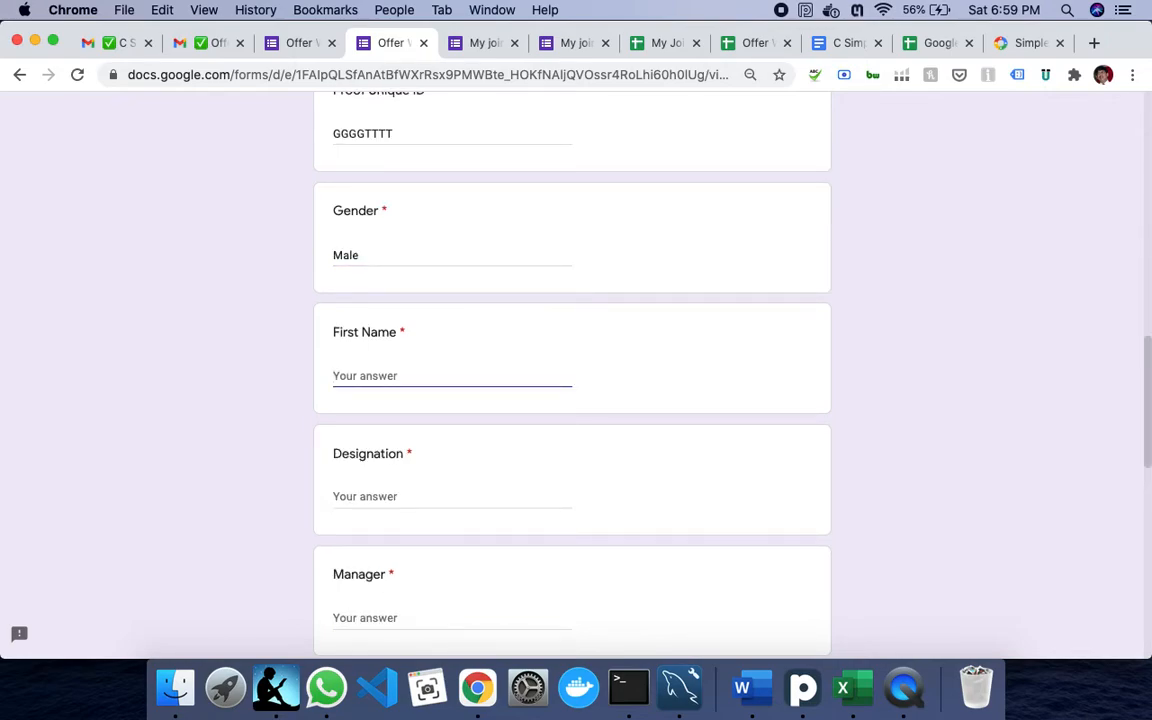
type("Deepak")
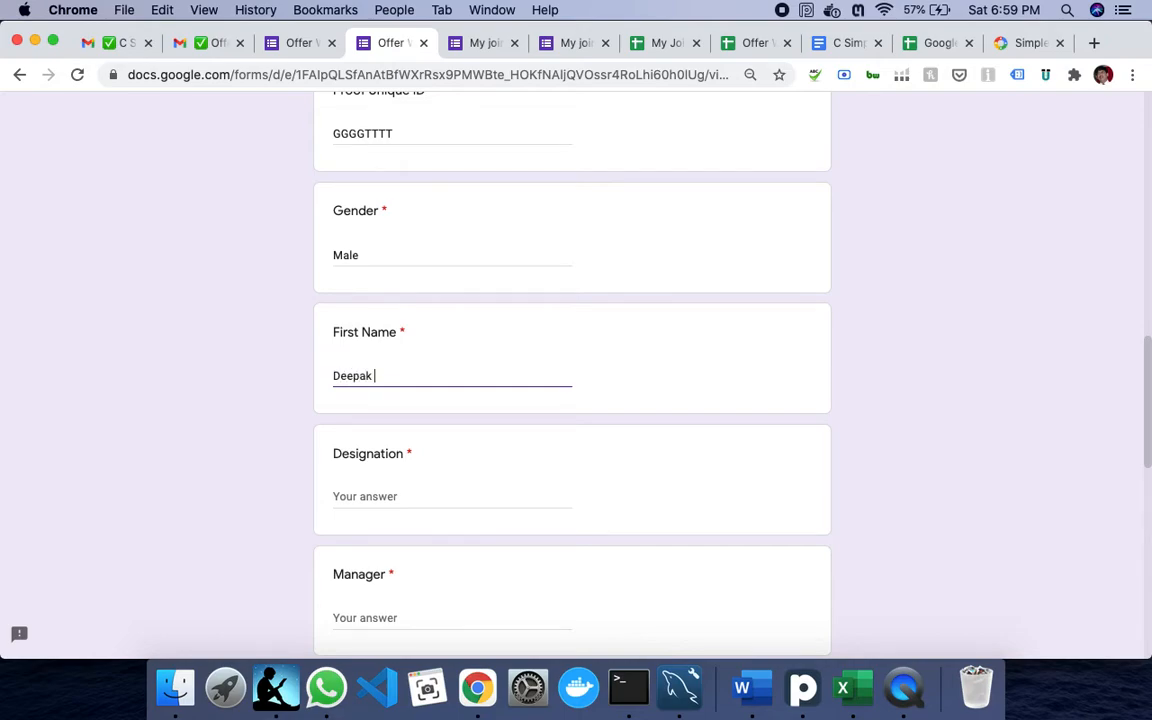
key("Tab")
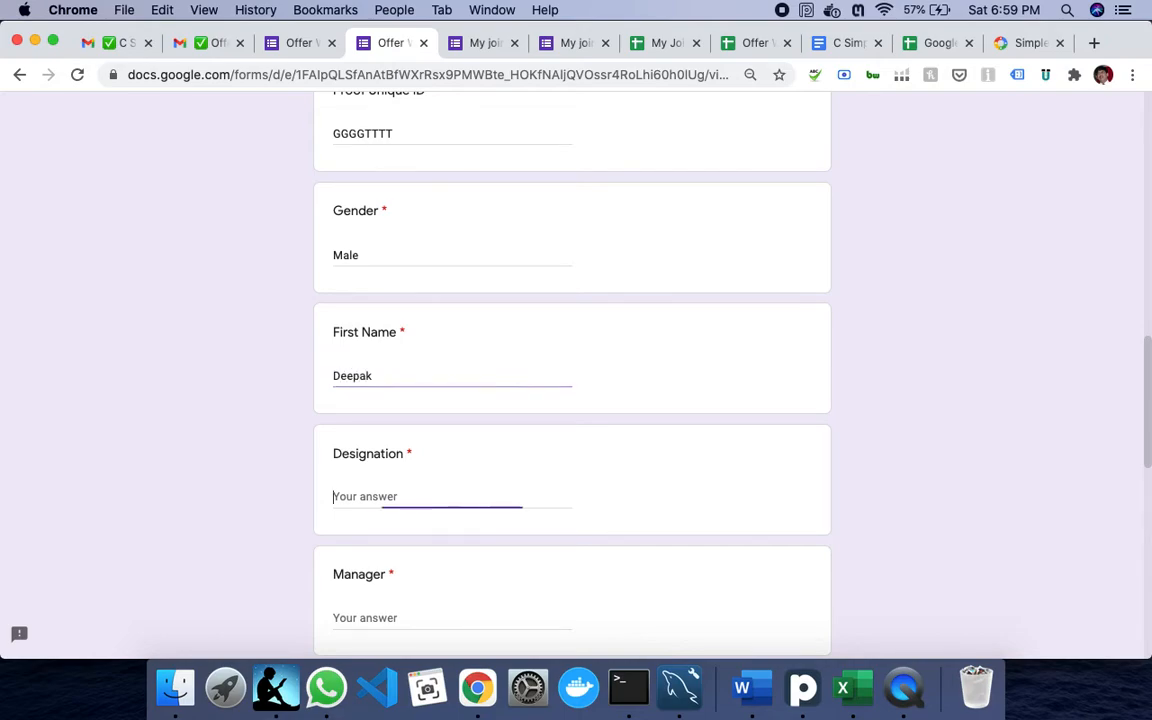
type("P")
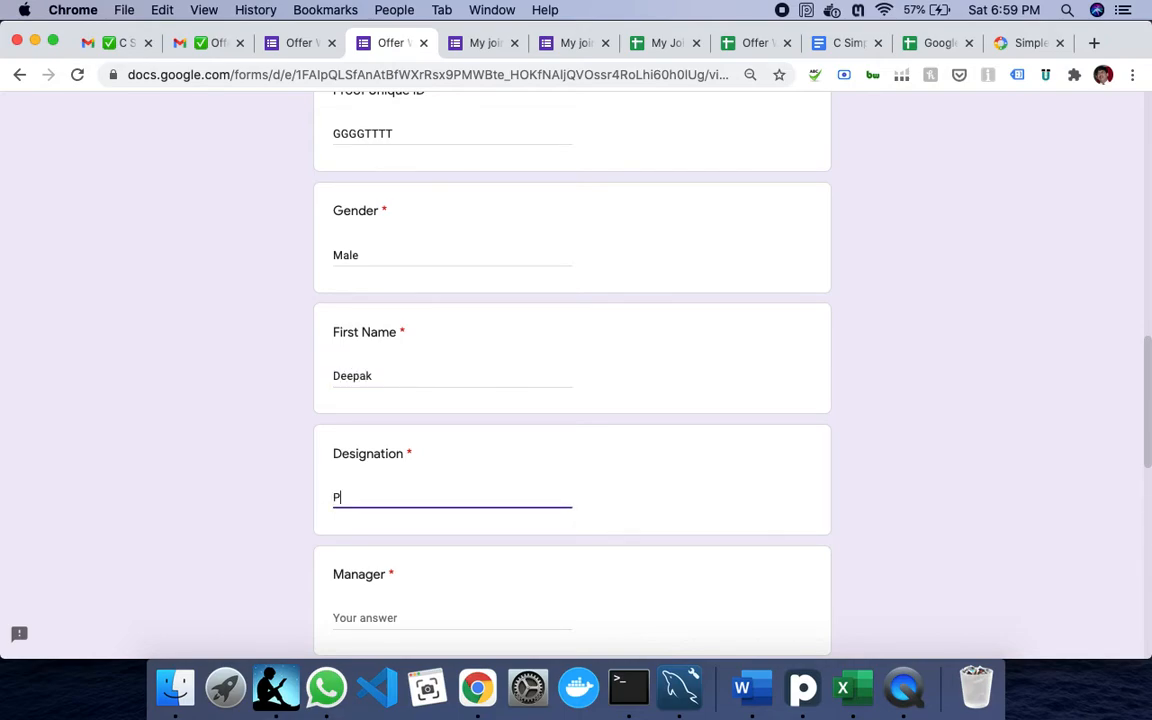
type("rincipal Consultant")
key("Tab")
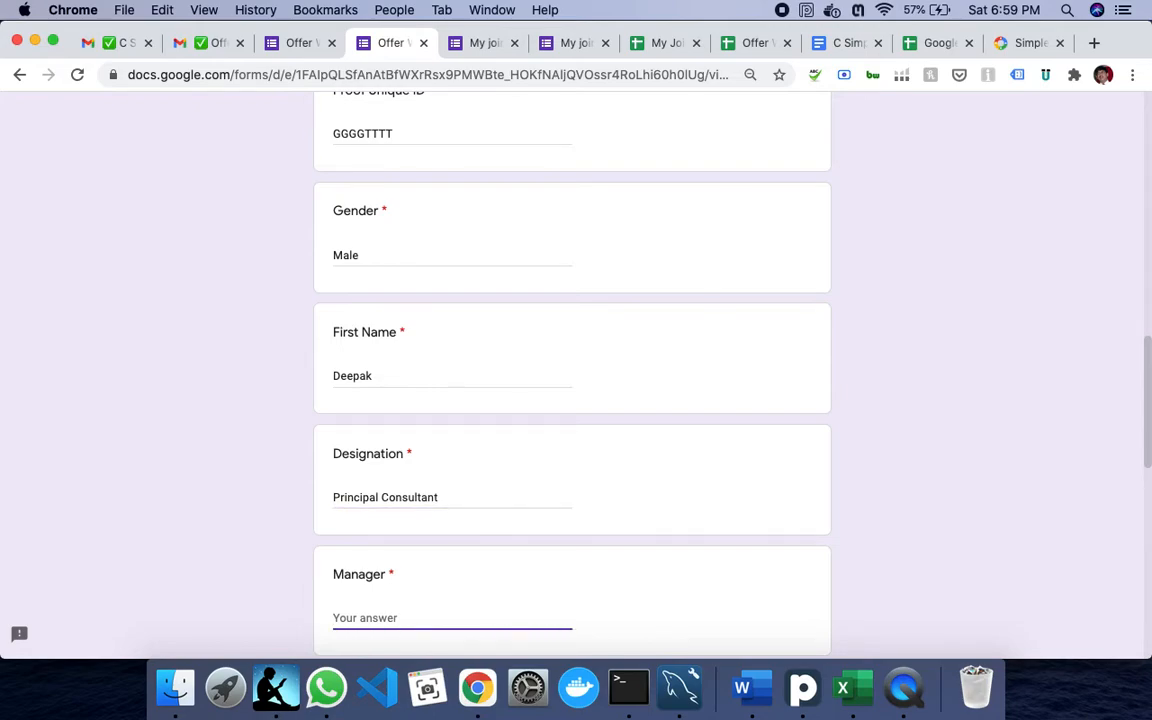
type("Koko")
key("Tab")
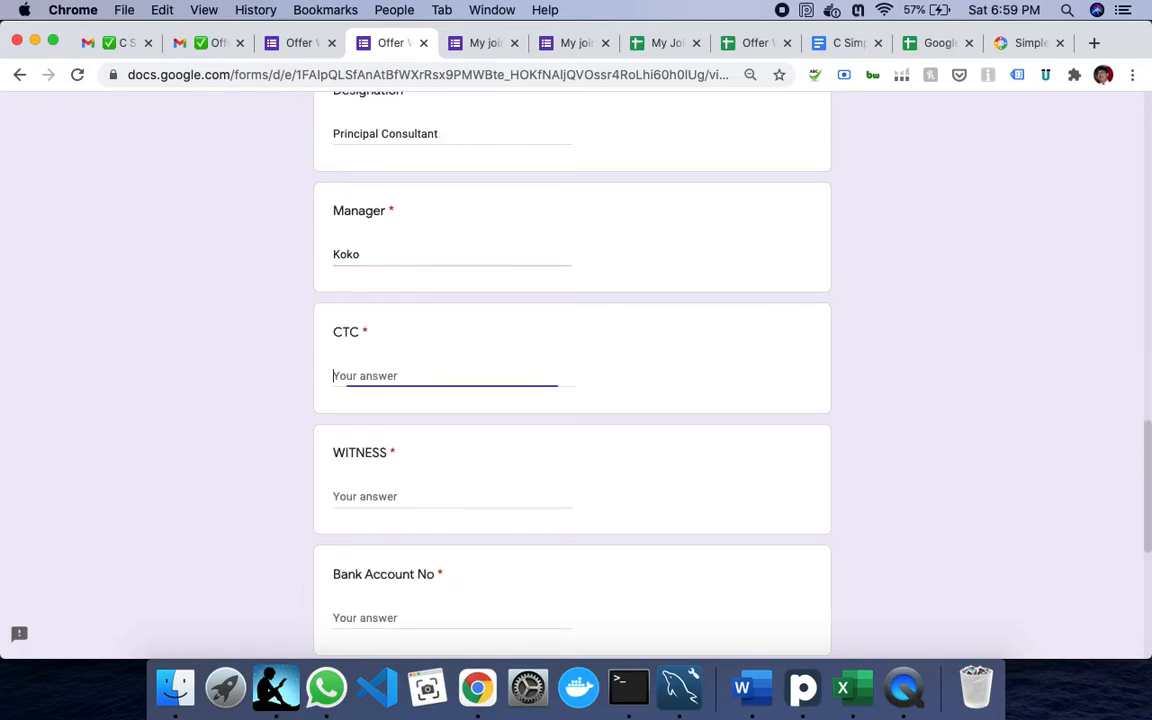
type("1")
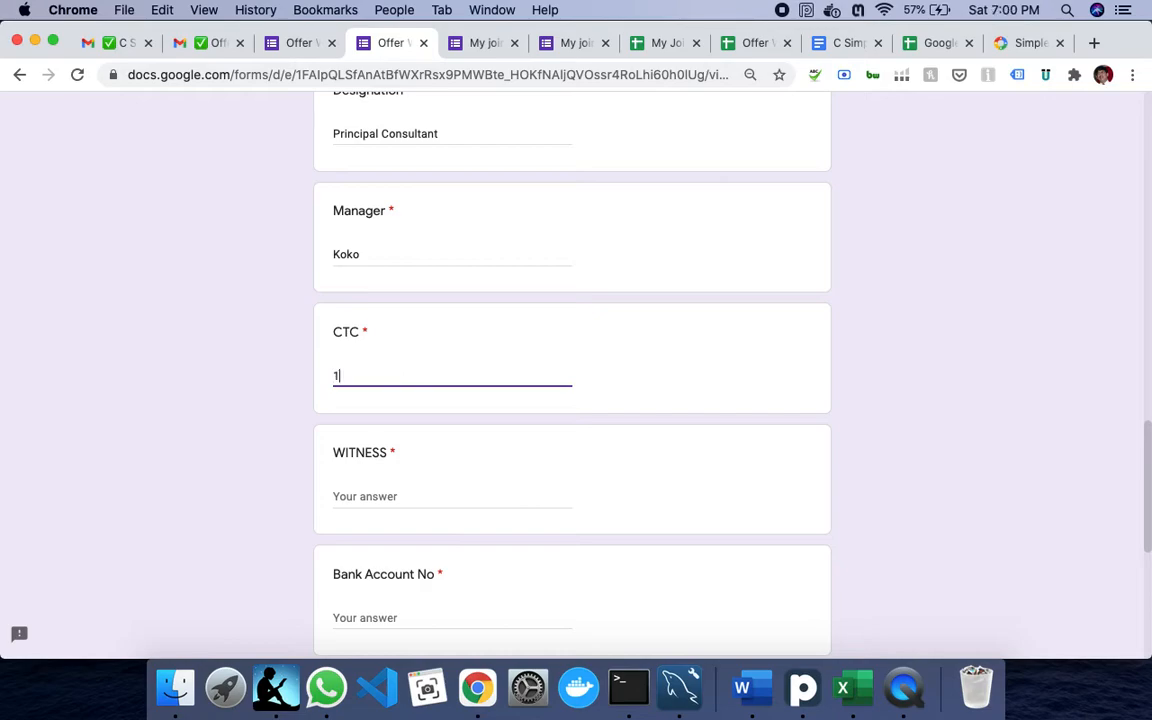
key("BackSpace")
type("500000")
- Fill in the witness and the bank account number, IFSC code and branch address, then submit
key("Tab")
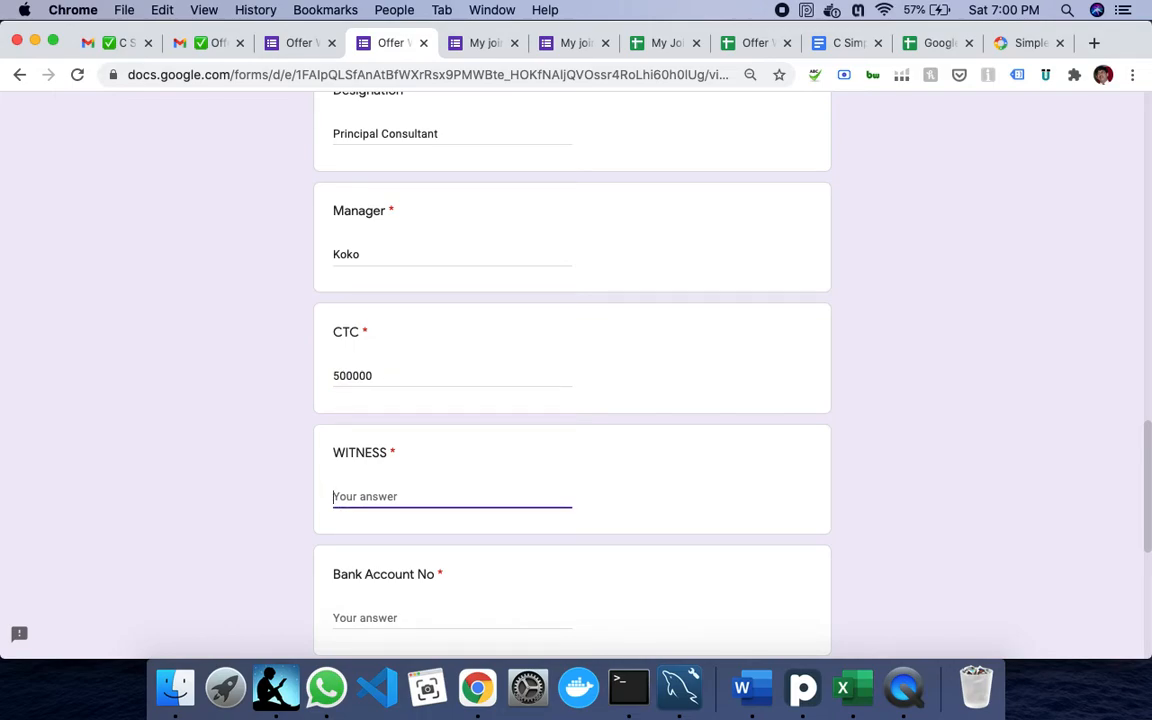
type("Hummm")
key("BackSpace")
key("BackSpace")
key("BackSpace")
key("BackSpace")
type("Foo")
key("Tab")
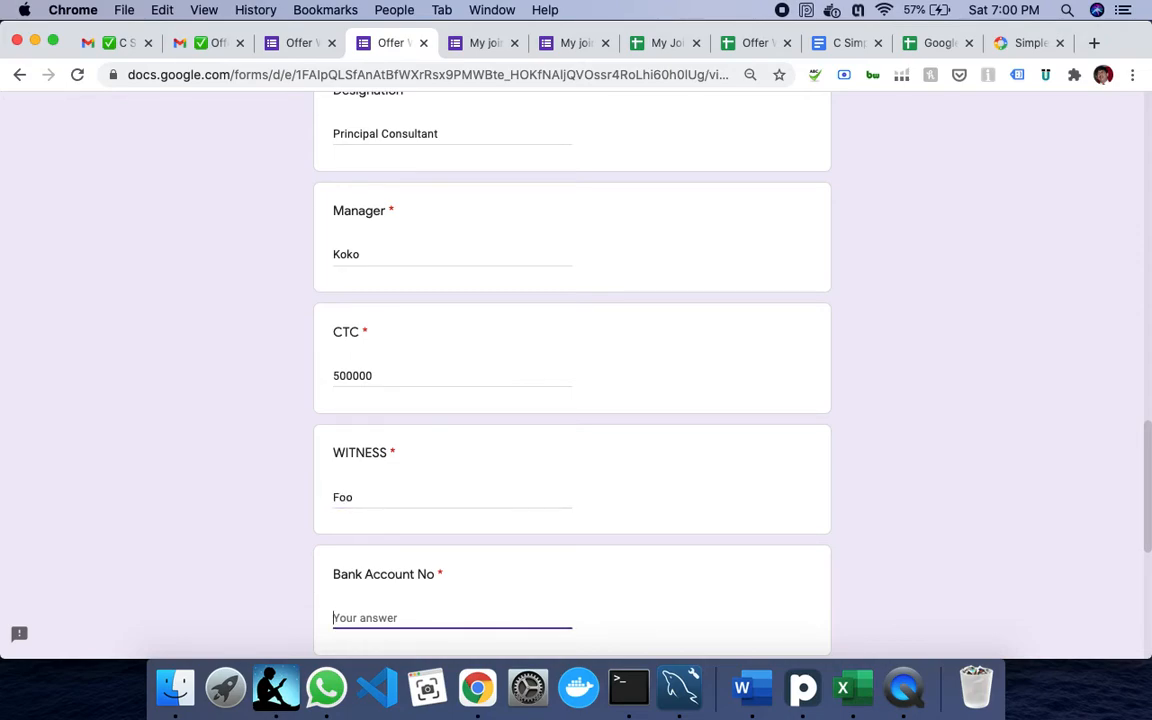
type("B")
type("ANK")
type("()()")
type("9090")
key("Tab")
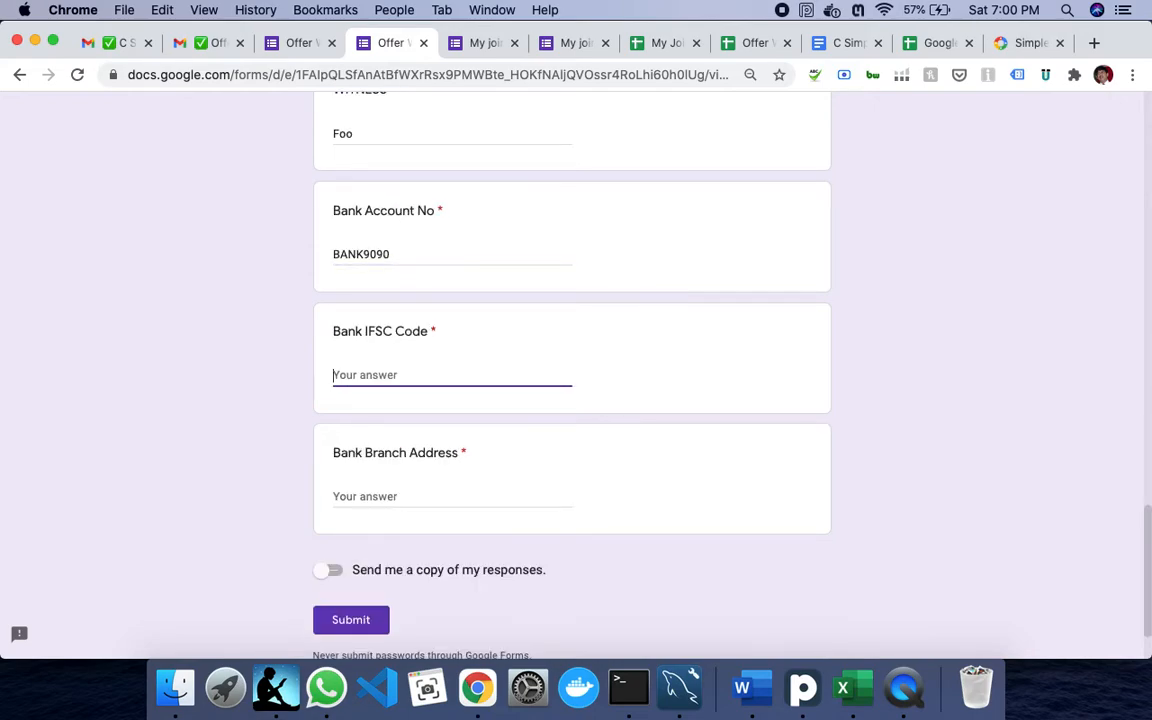
type("90909090")
key("Tab")
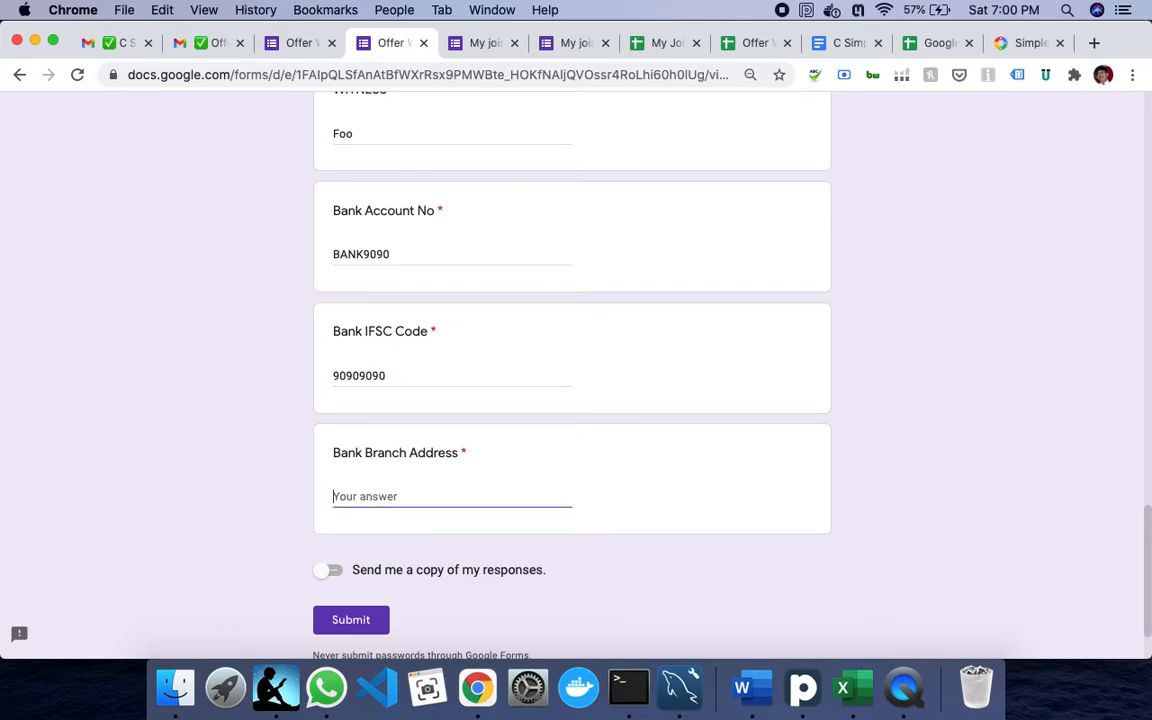
type("FFFFF")
left_click(368, 614)
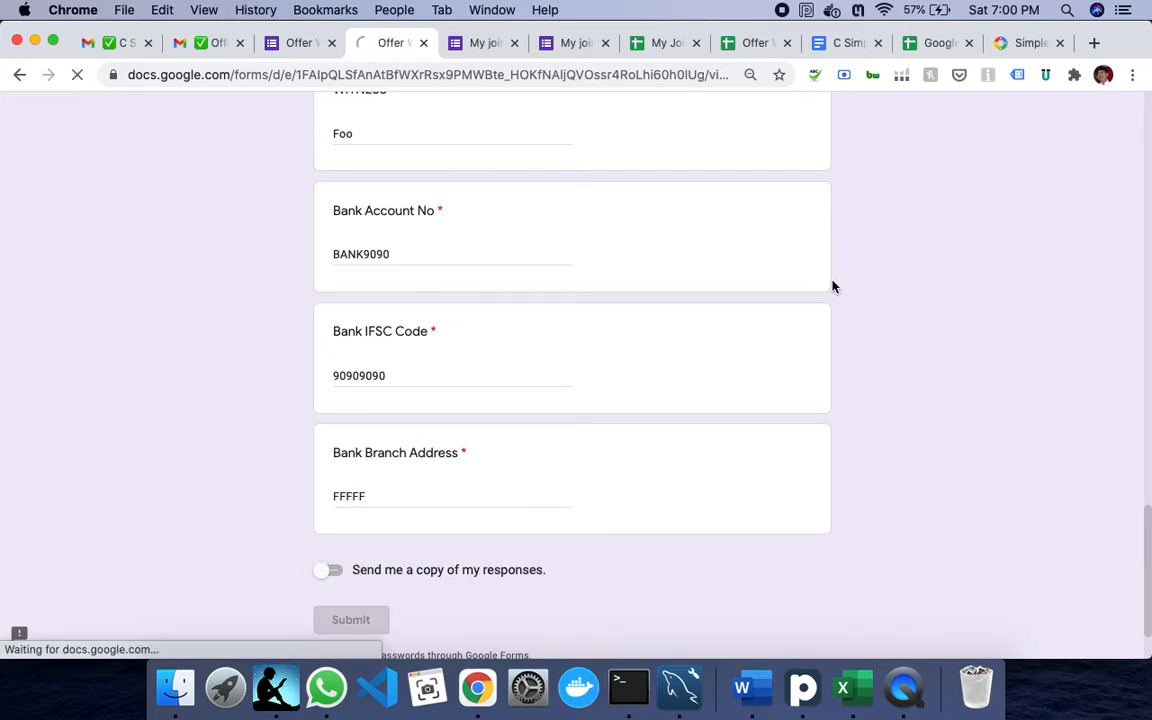
- In the sheet, check work item 1's current participant and view the workflow design settings
left_click(746, 45)
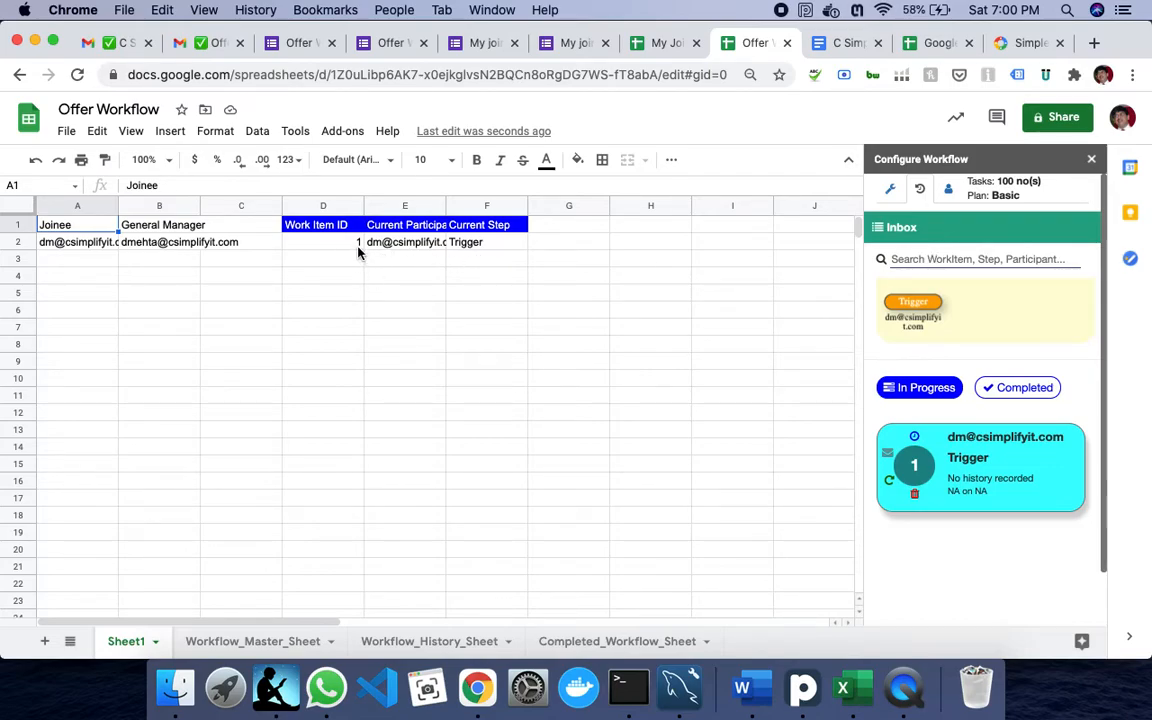
mouse_move(148, 252)
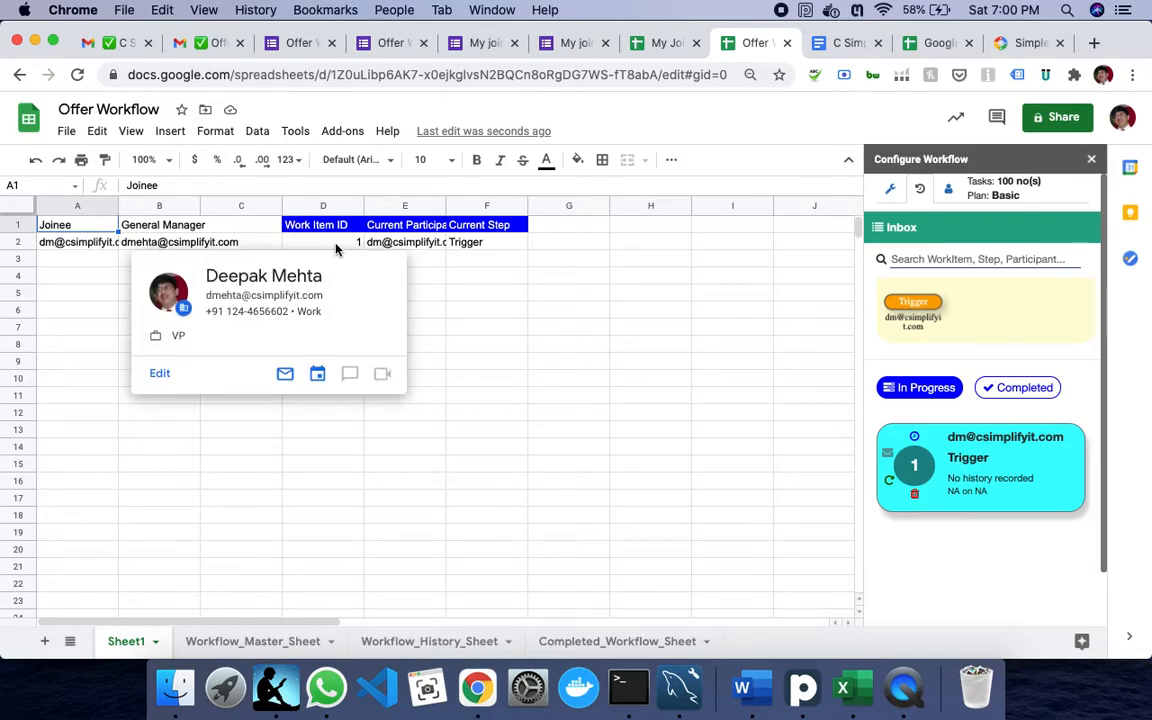
left_click(408, 249)
left_click(718, 347)
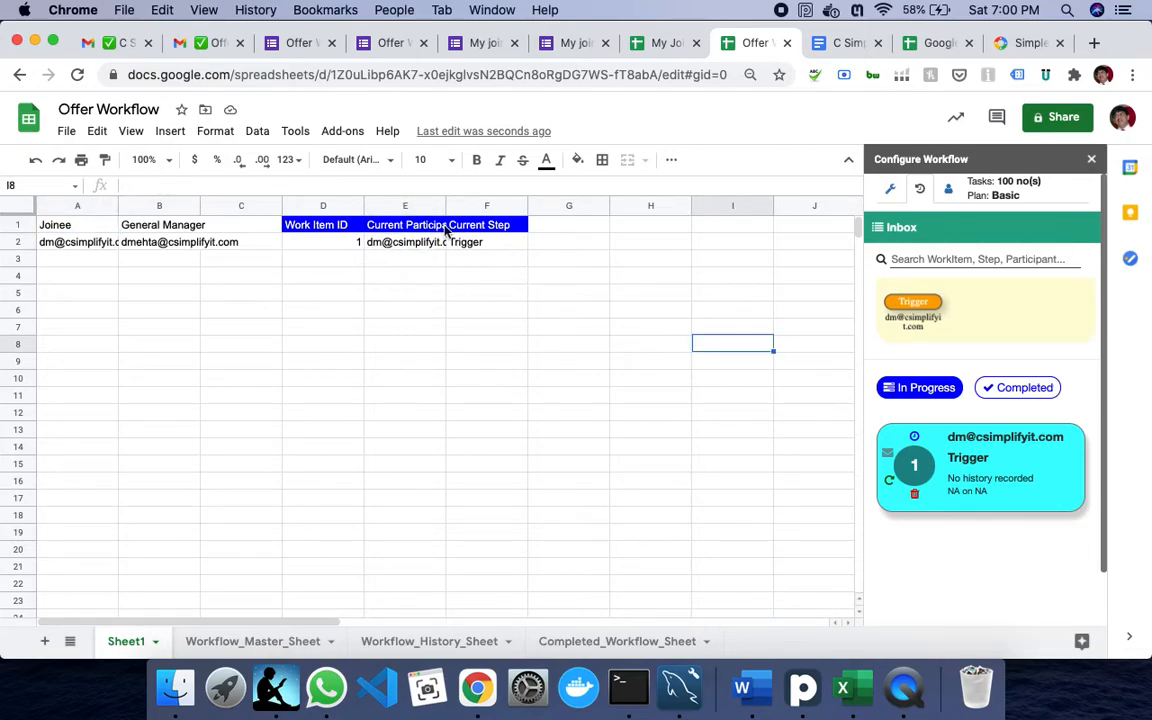
left_click(896, 198)
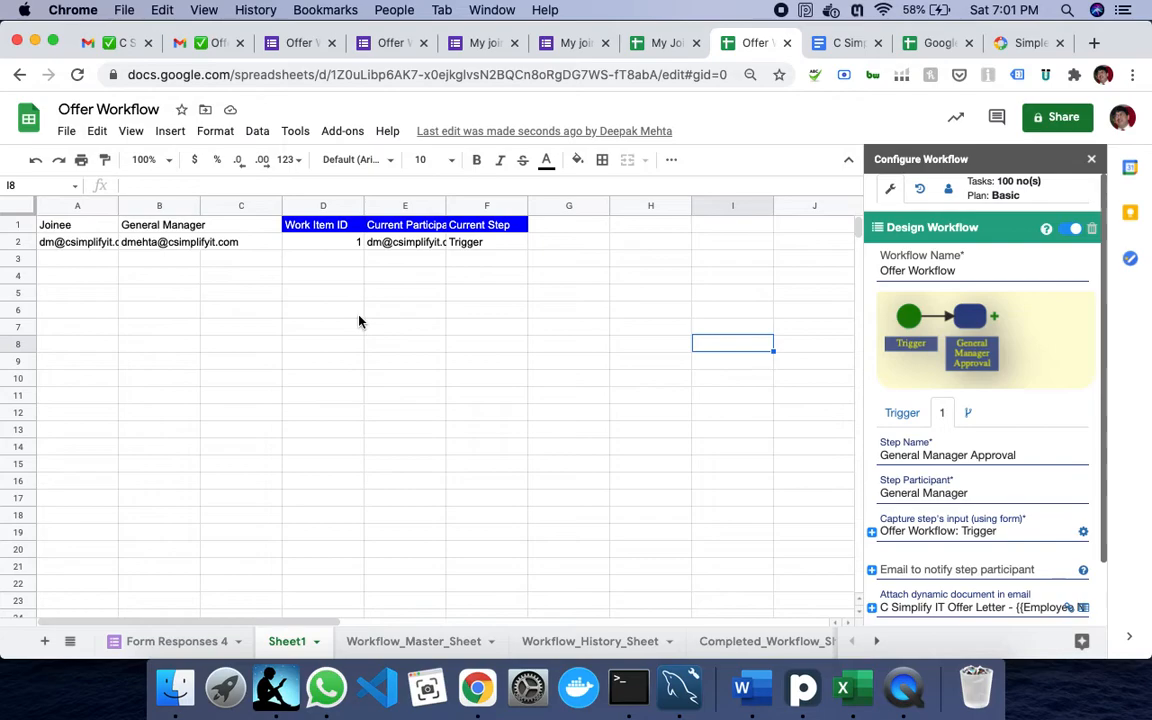
mouse_move(425, 246)
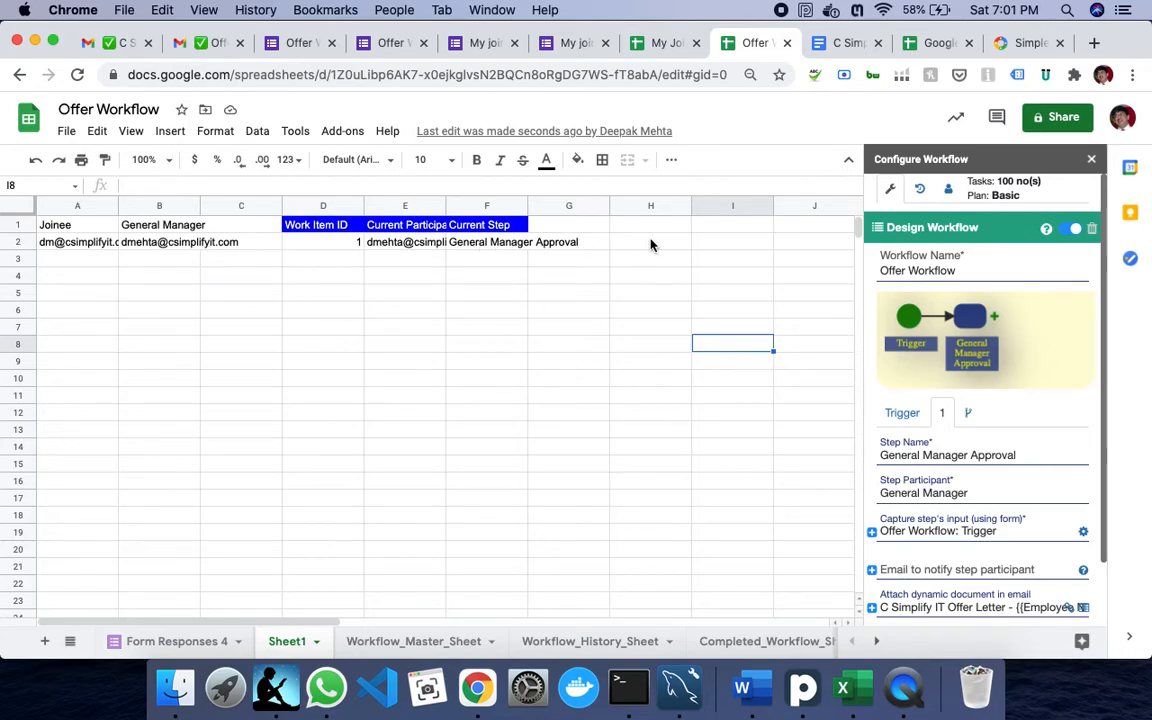
left_click(117, 45)
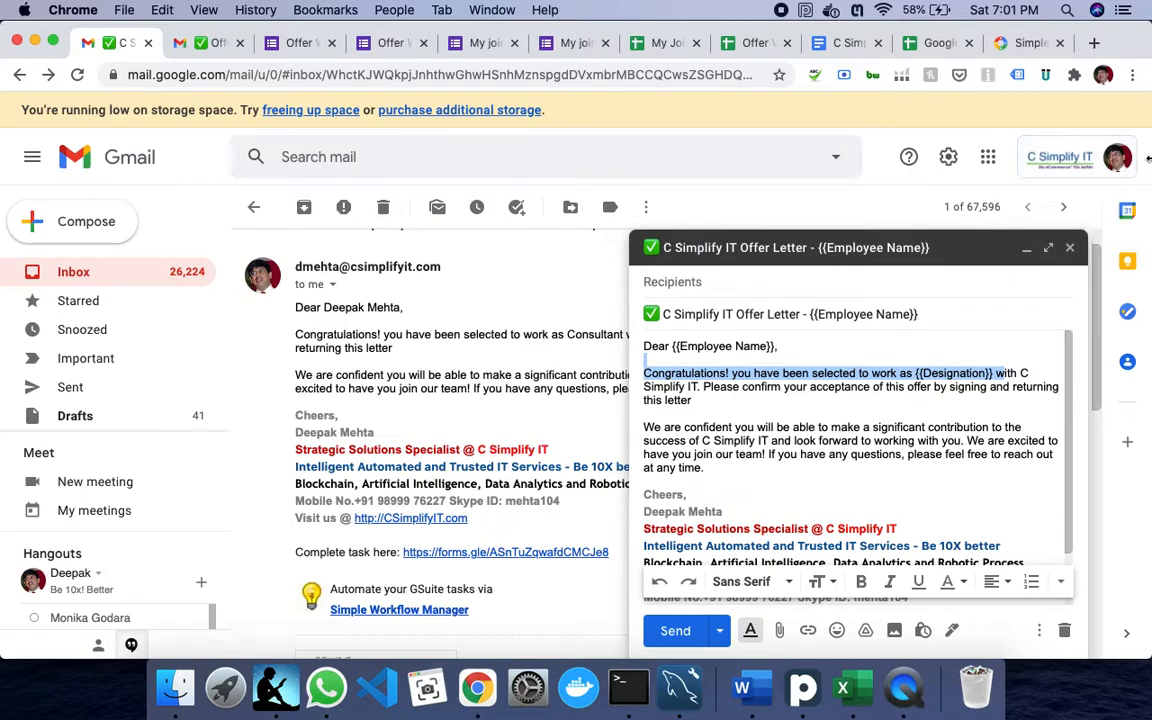
- Minimize the draft and open the 'Offer Workflow [[1]] Assigned to you!' email from the inbox
left_click(104, 279)
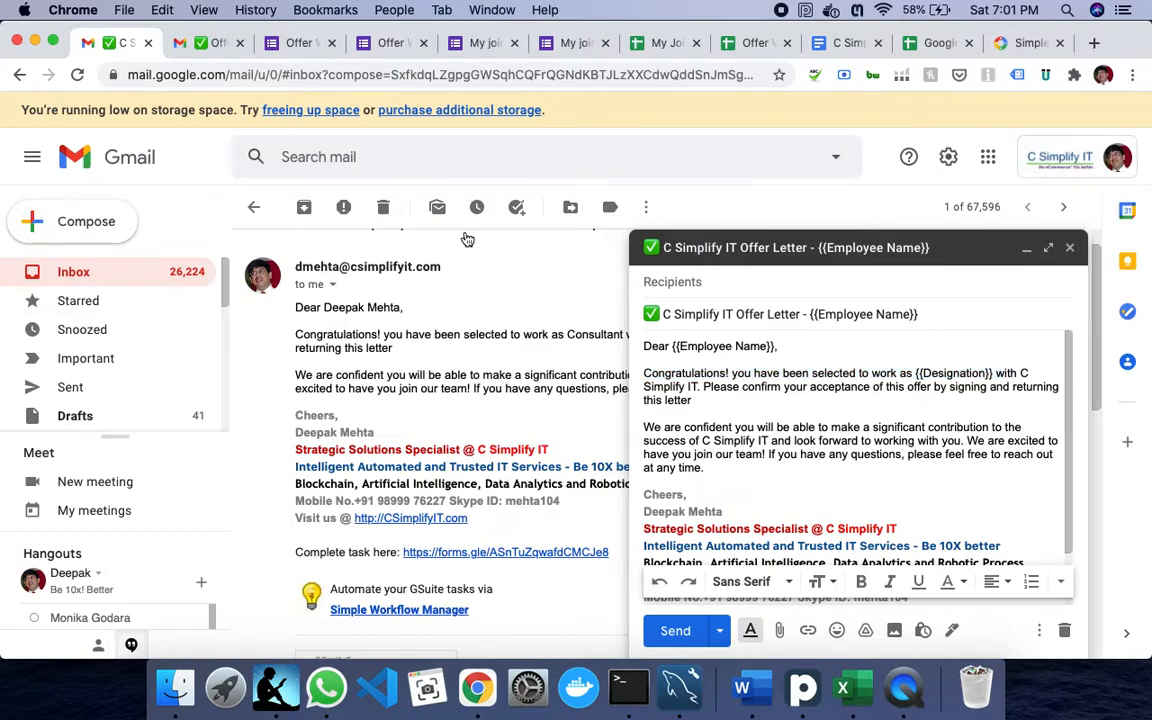
left_click(1026, 247)
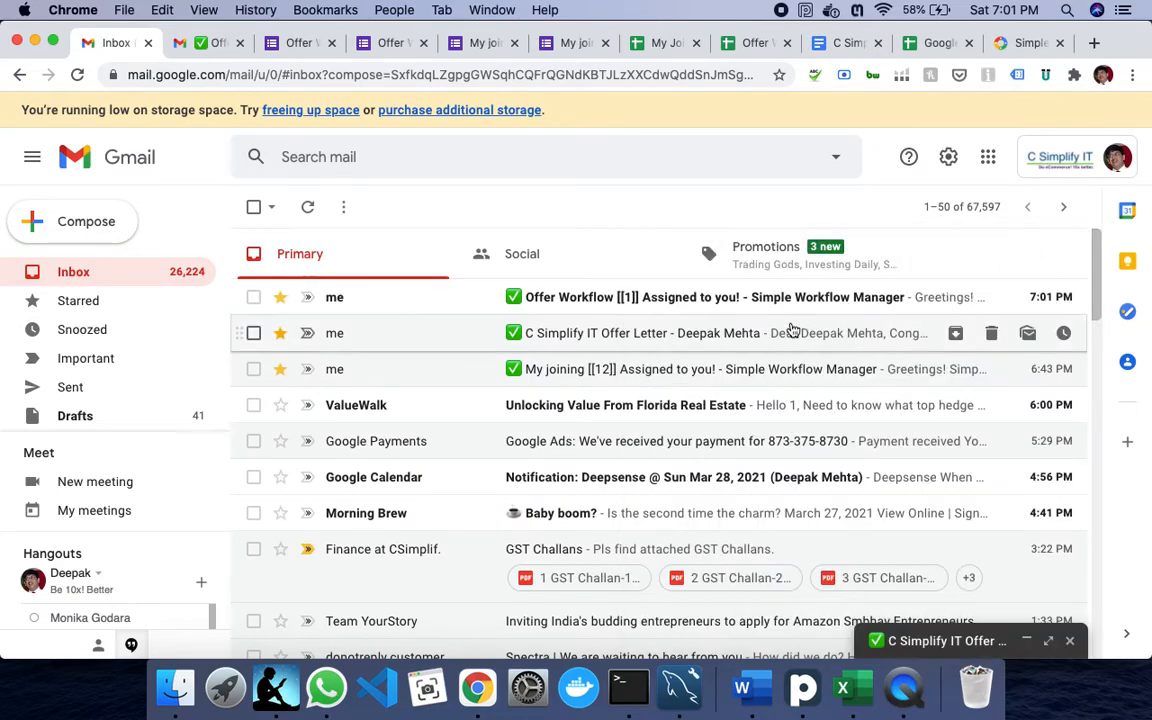
left_click(764, 299)
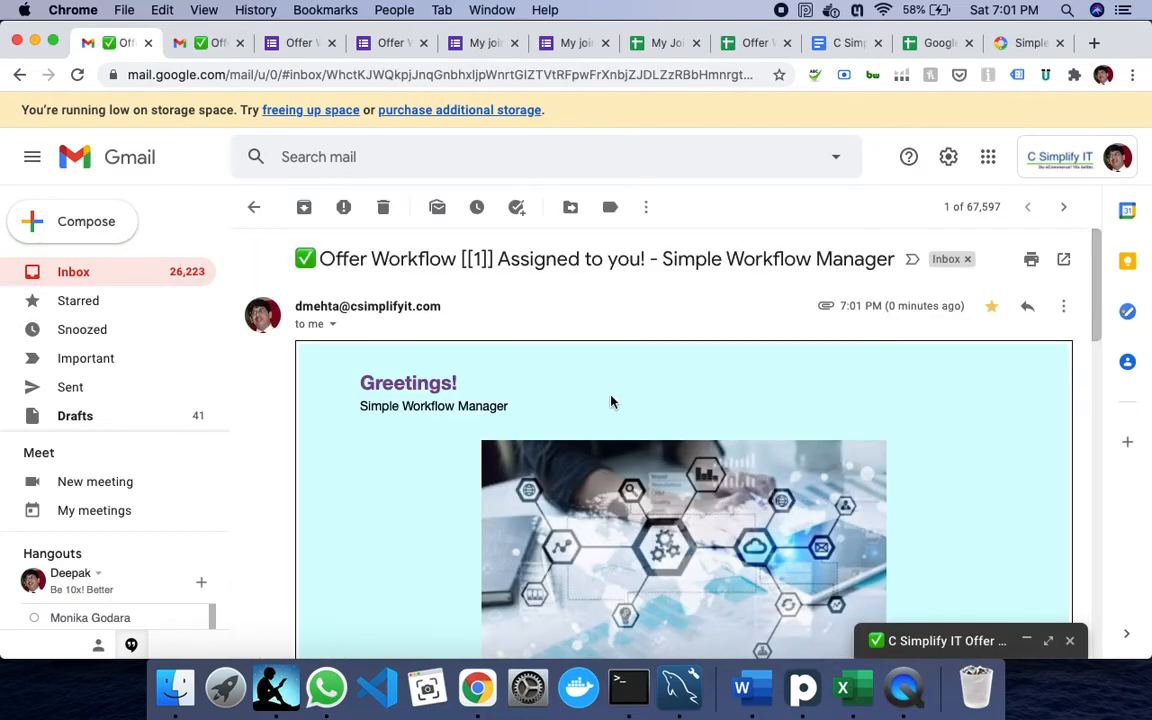
scroll(496, 391, "down", 5)
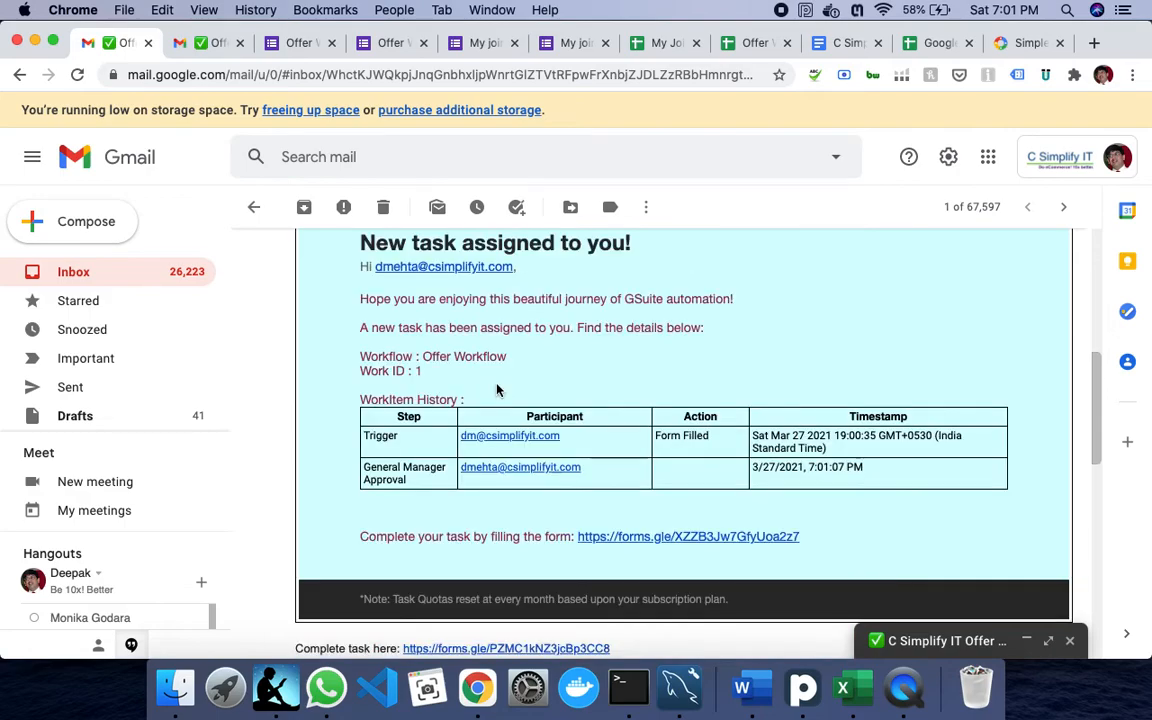
scroll(496, 391, "down", 2)
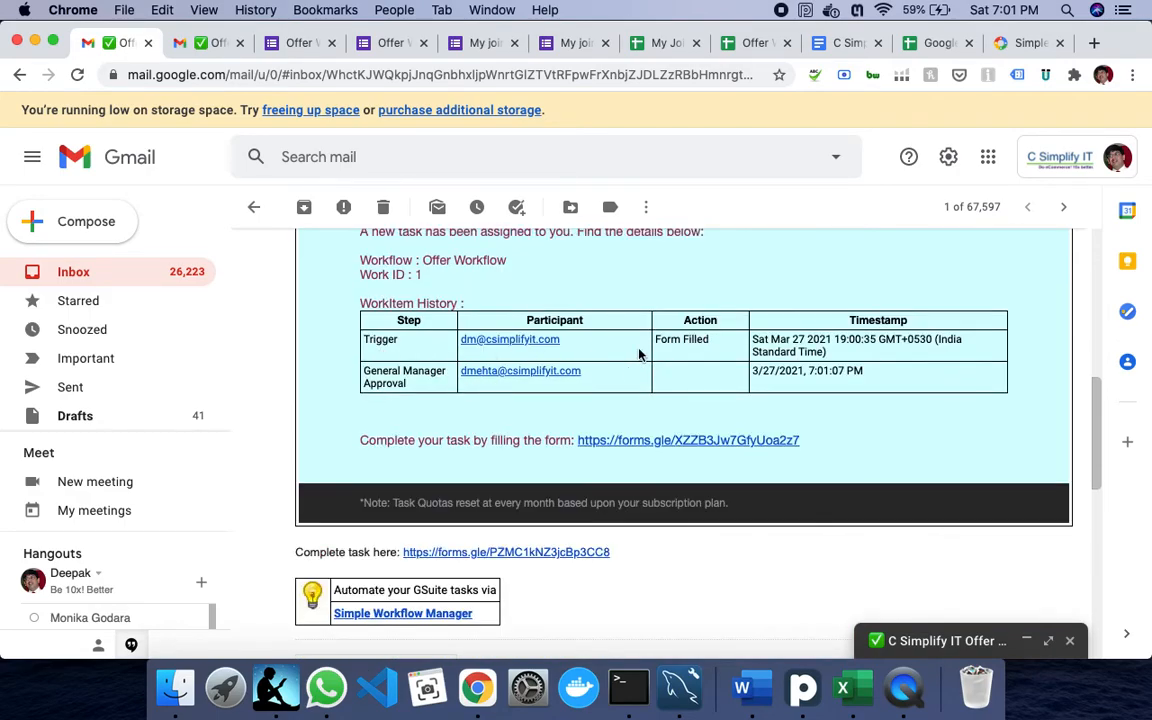
scroll(771, 427, "down", 2)
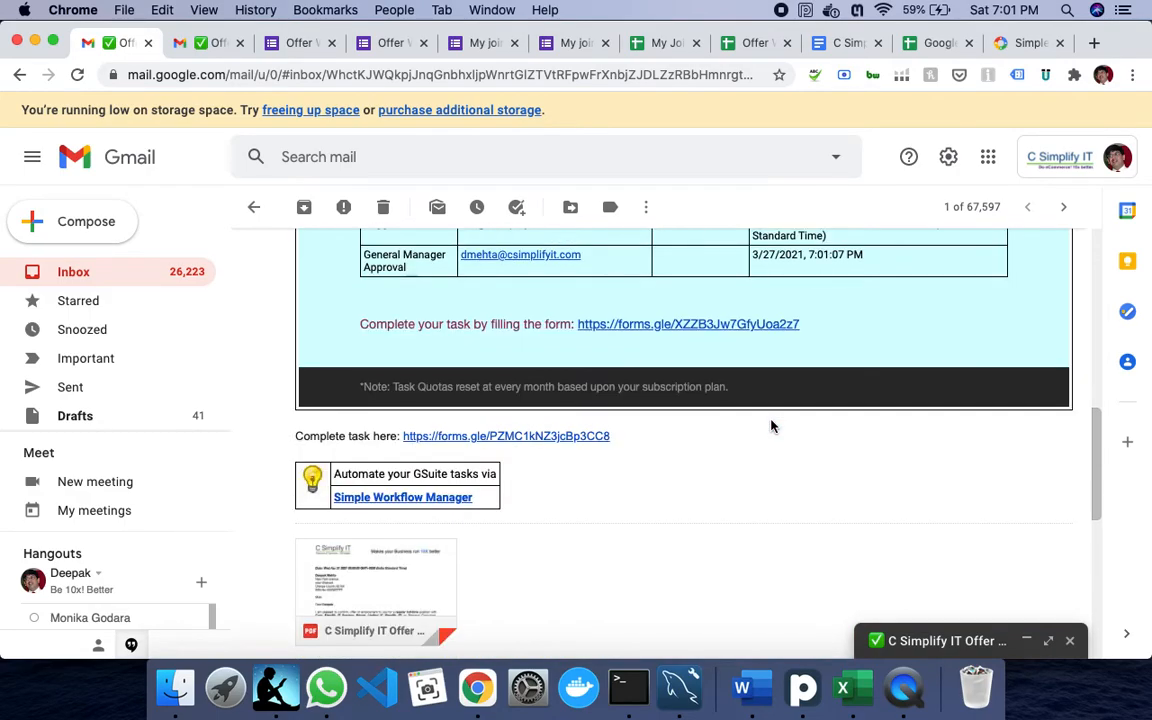
scroll(771, 425, "down", 2)
- Review the attached offer letter PDF (Principal Consultant, INR 500000, 21 Apr 2021), then open the form link
left_click(373, 480)
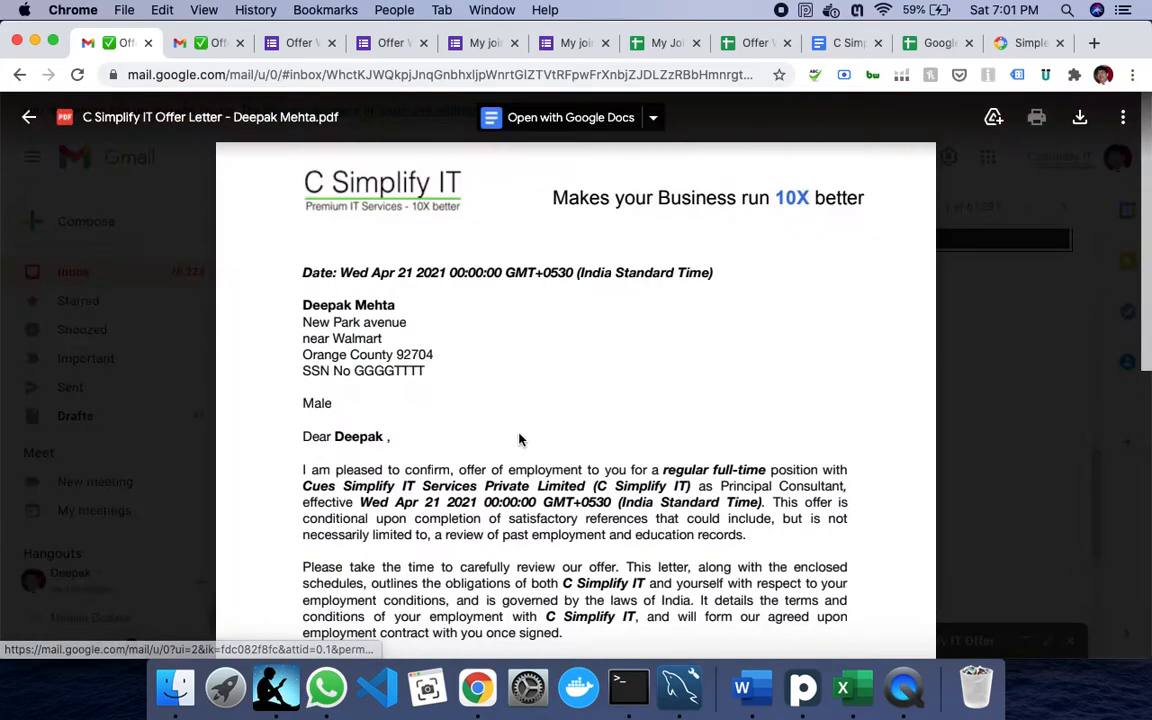
left_click_drag(314, 320, 447, 319)
left_click_drag(301, 338, 452, 332)
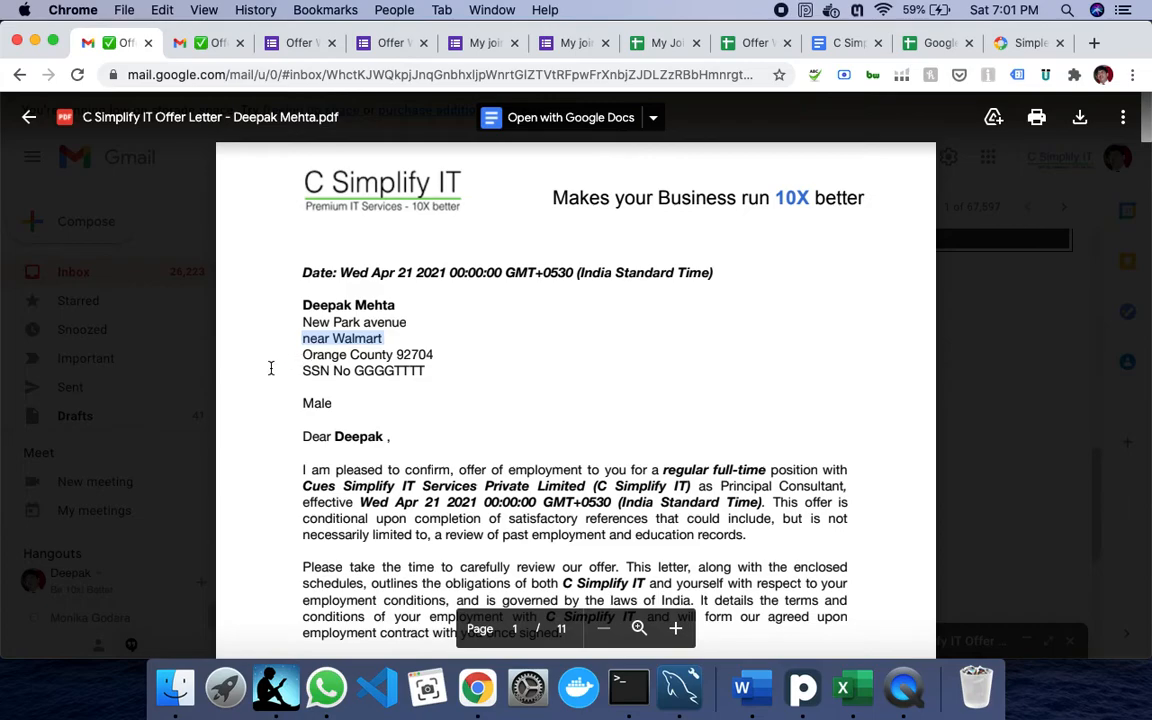
left_click_drag(301, 354, 416, 372)
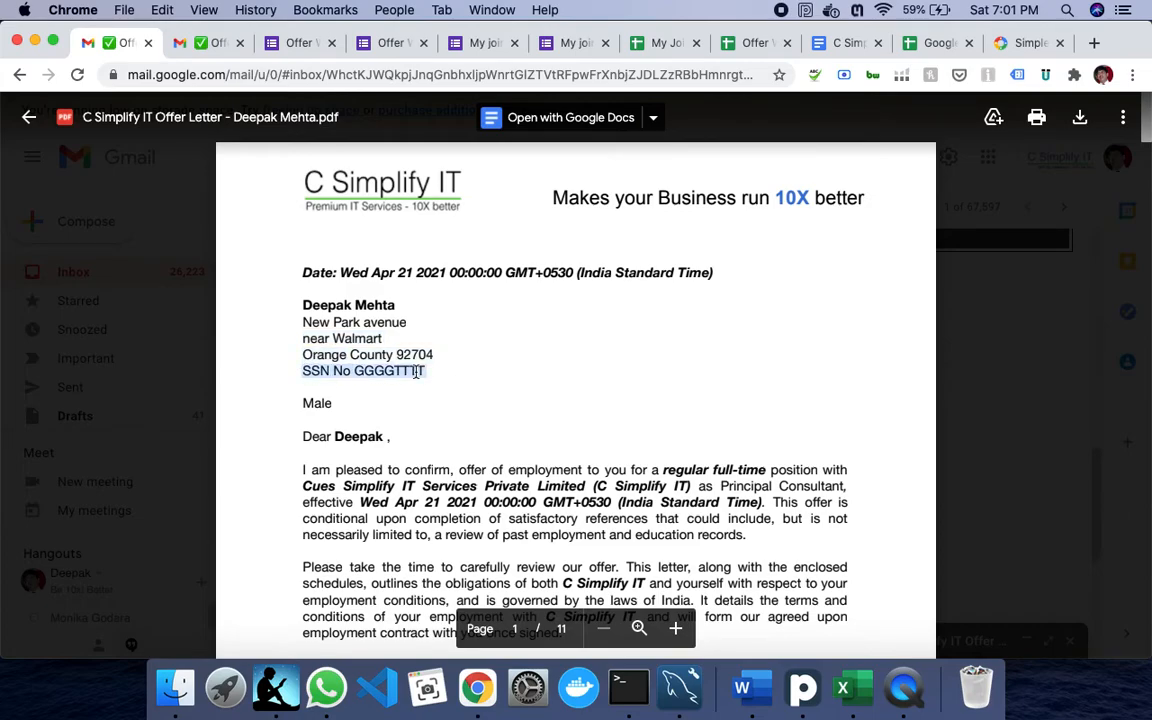
scroll(514, 496, "down", 5)
scroll(516, 497, "down", 8)
scroll(516, 497, "down", 5)
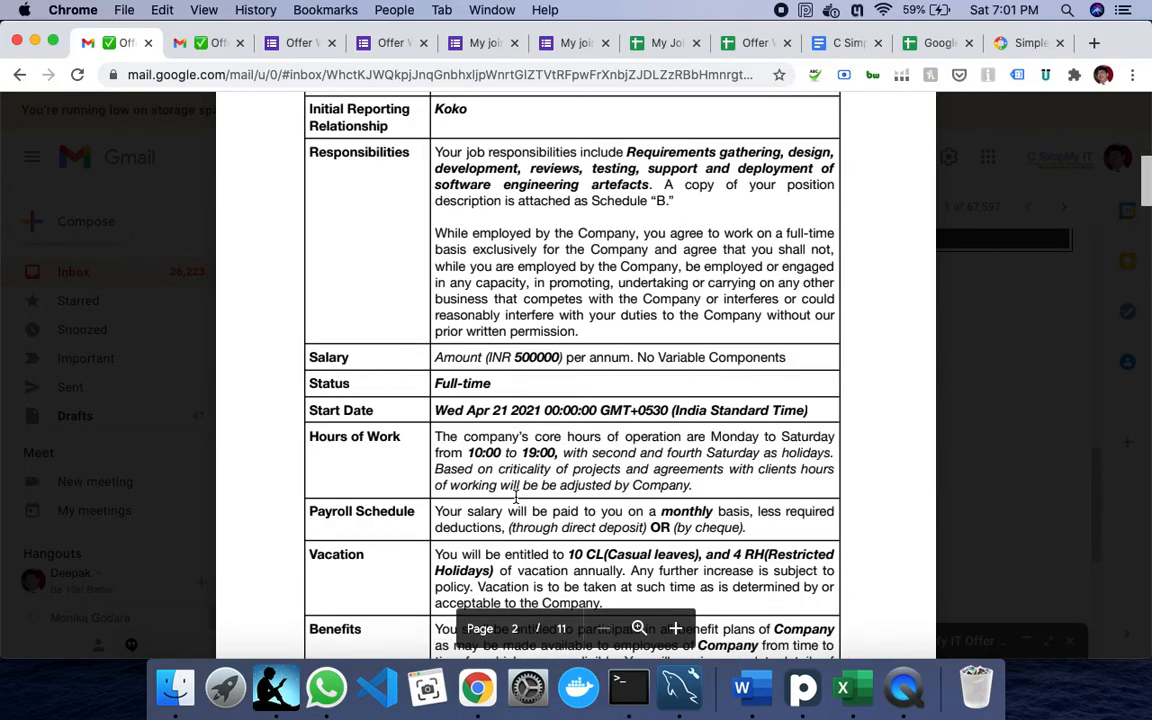
scroll(494, 465, "down", 5)
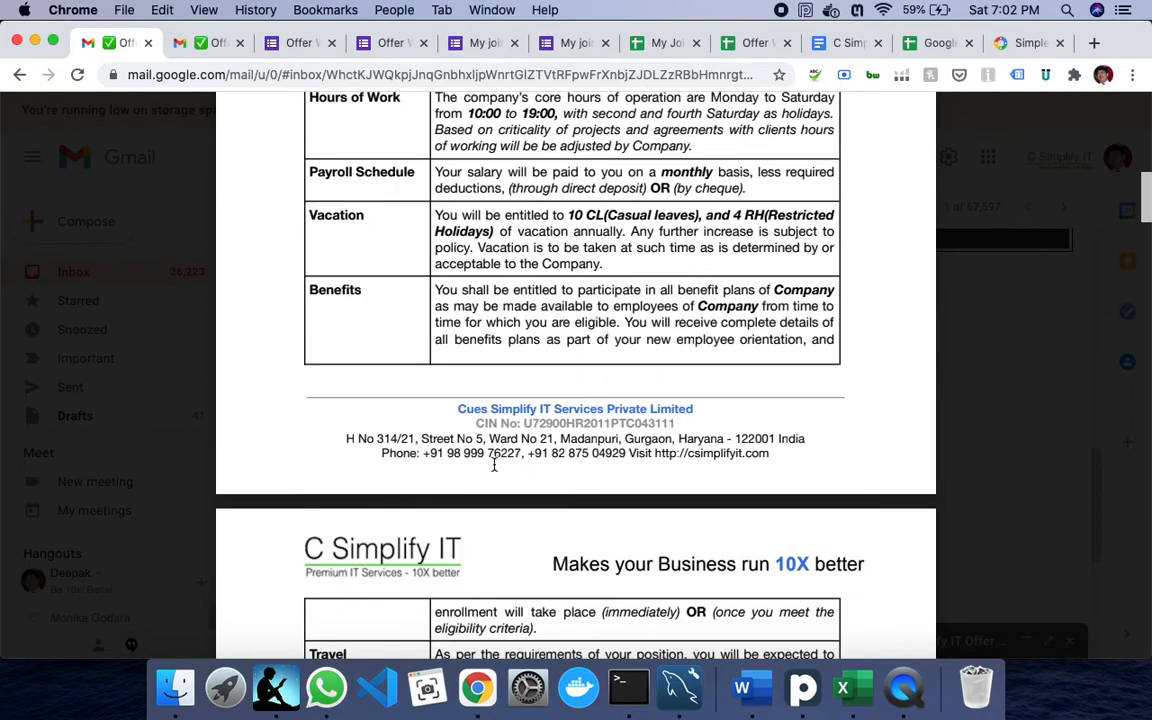
scroll(494, 465, "down", 20)
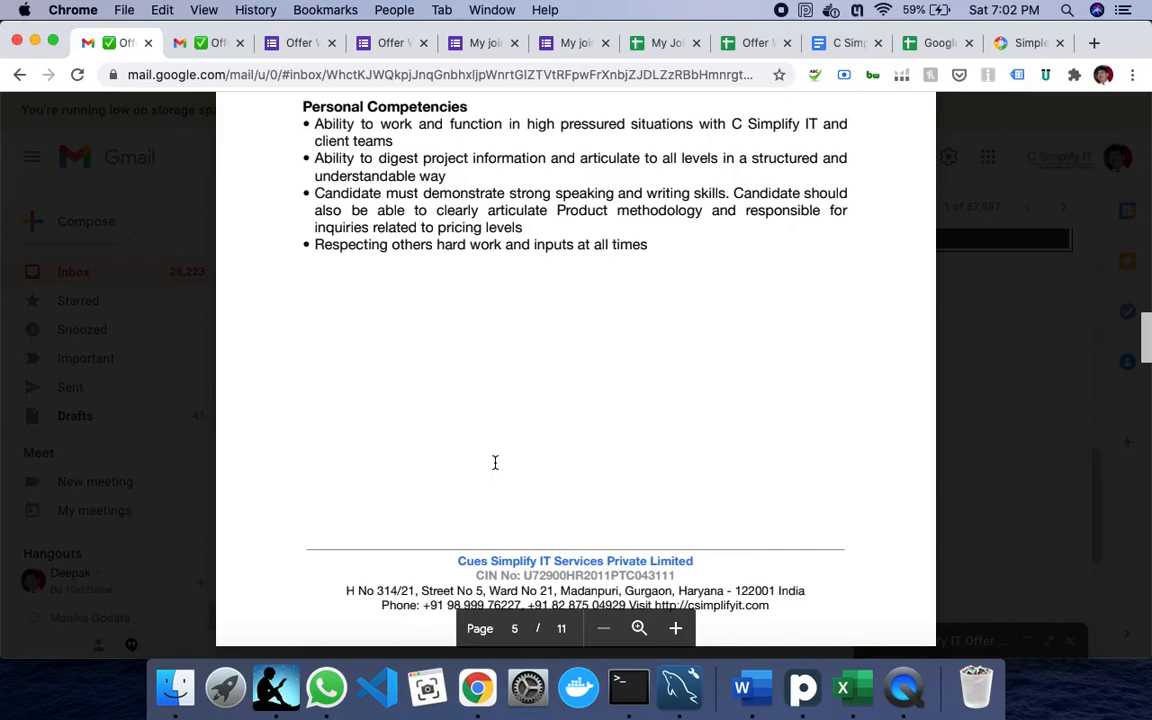
scroll(494, 462, "down", 5)
key("Escape")
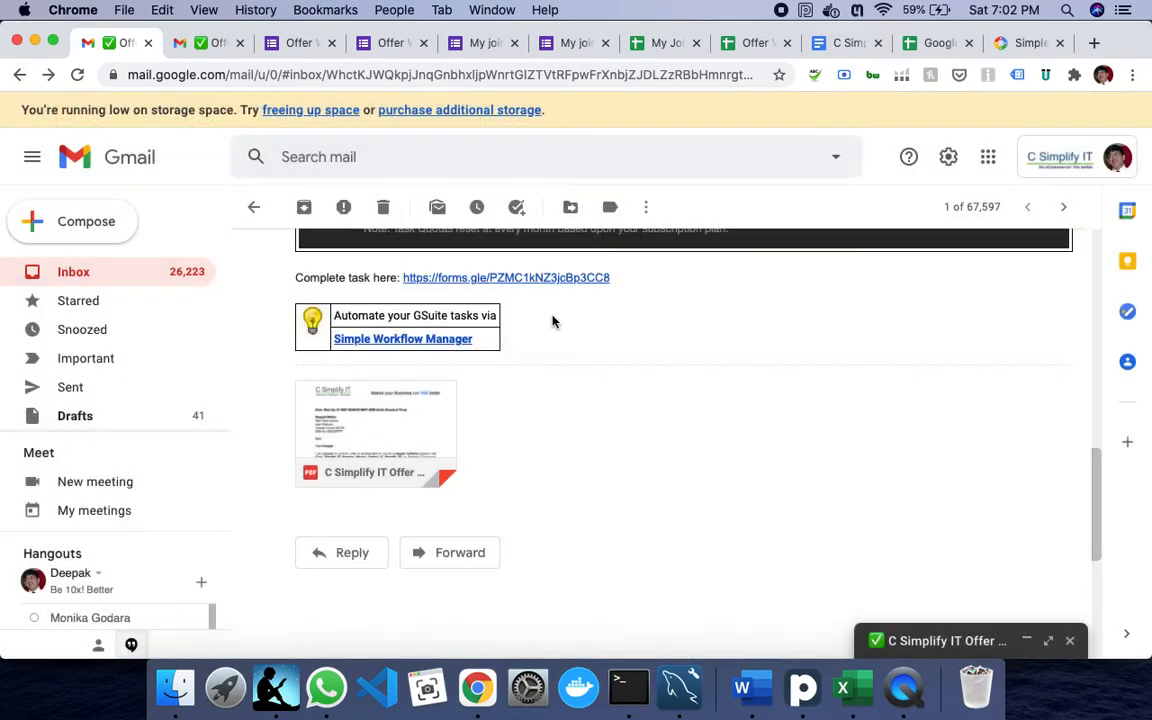
left_click(533, 278)
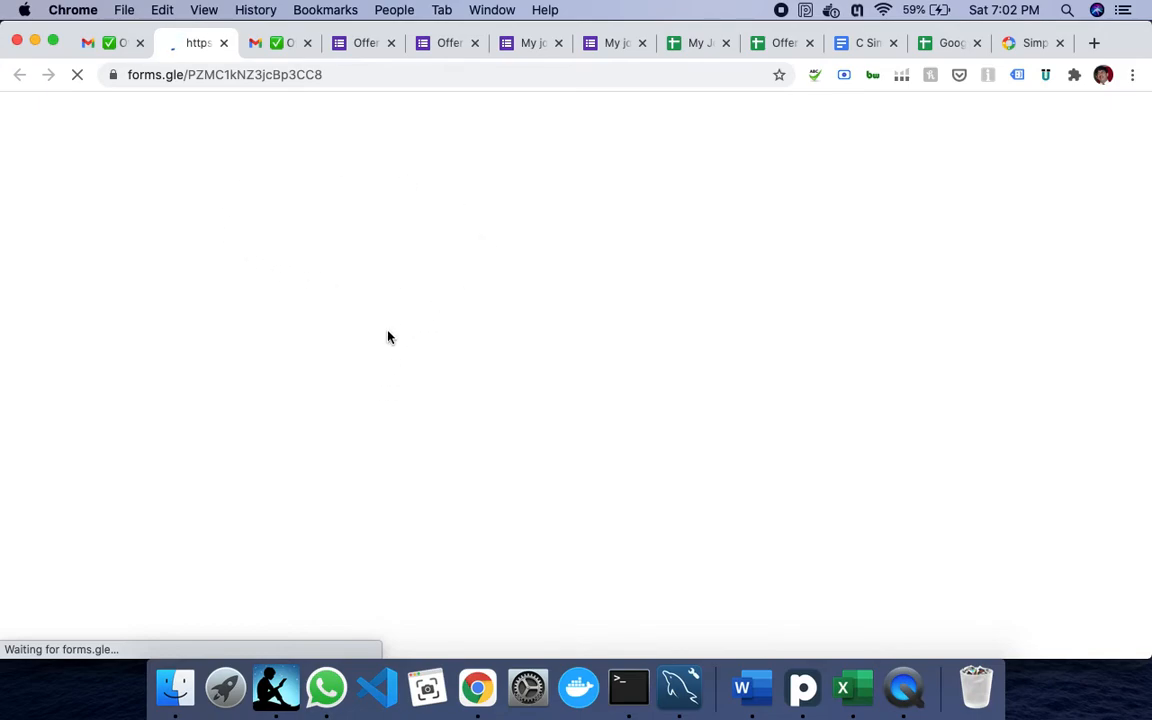
- After checking the work item in the workflow inbox, select Approve on the task form and submit
scroll(563, 440, "down", 5)
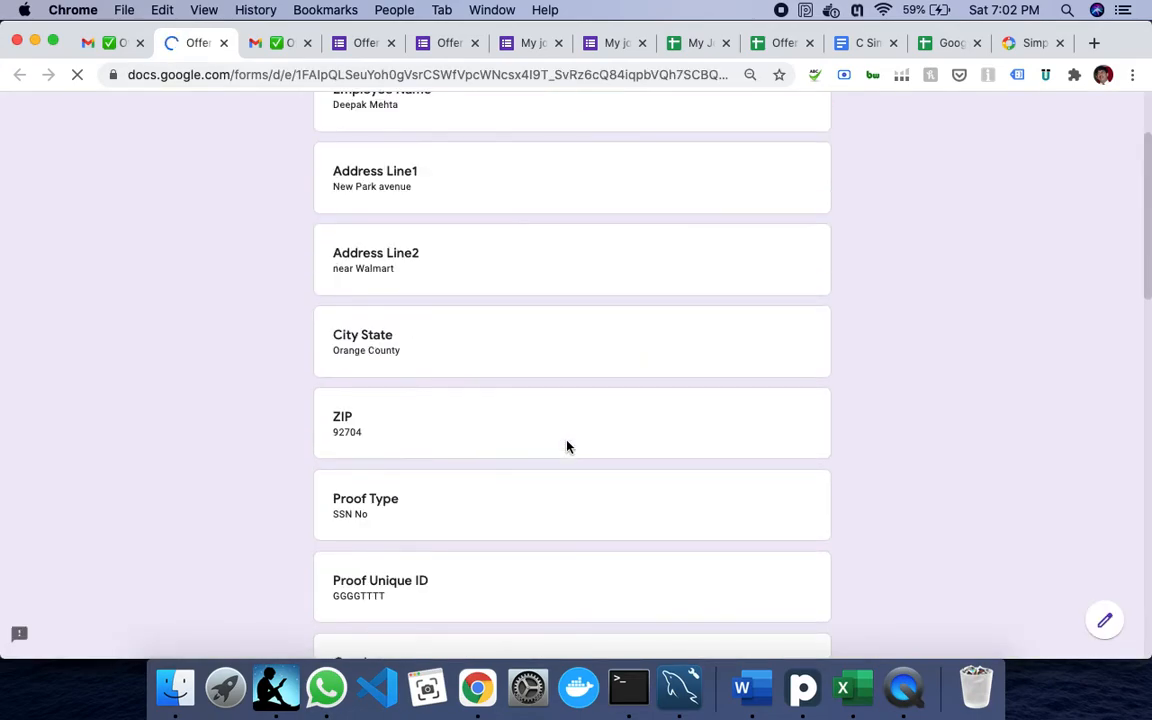
scroll(566, 446, "down", 15)
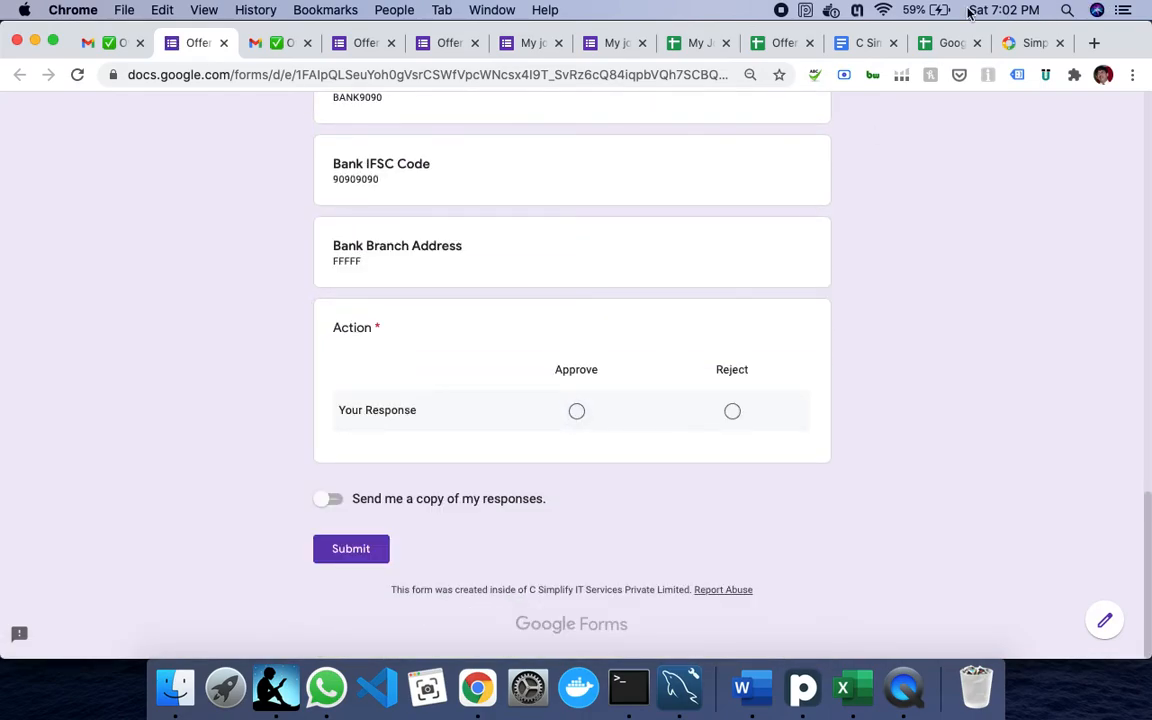
left_click(782, 44)
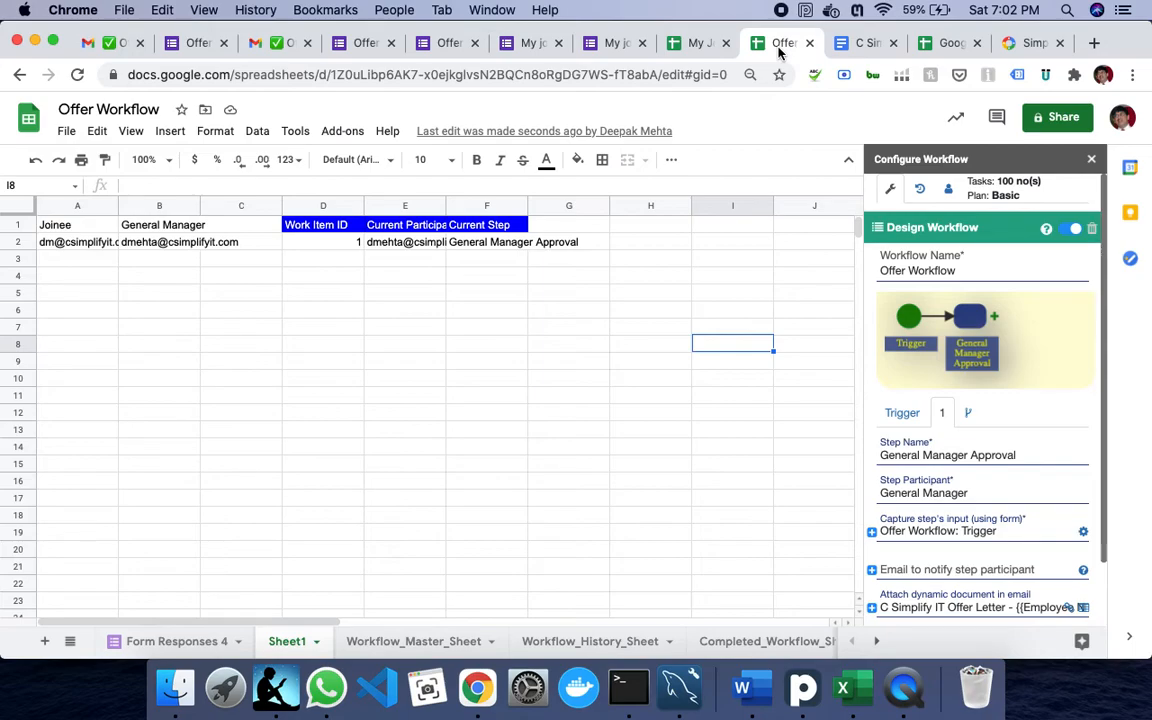
left_click(921, 192)
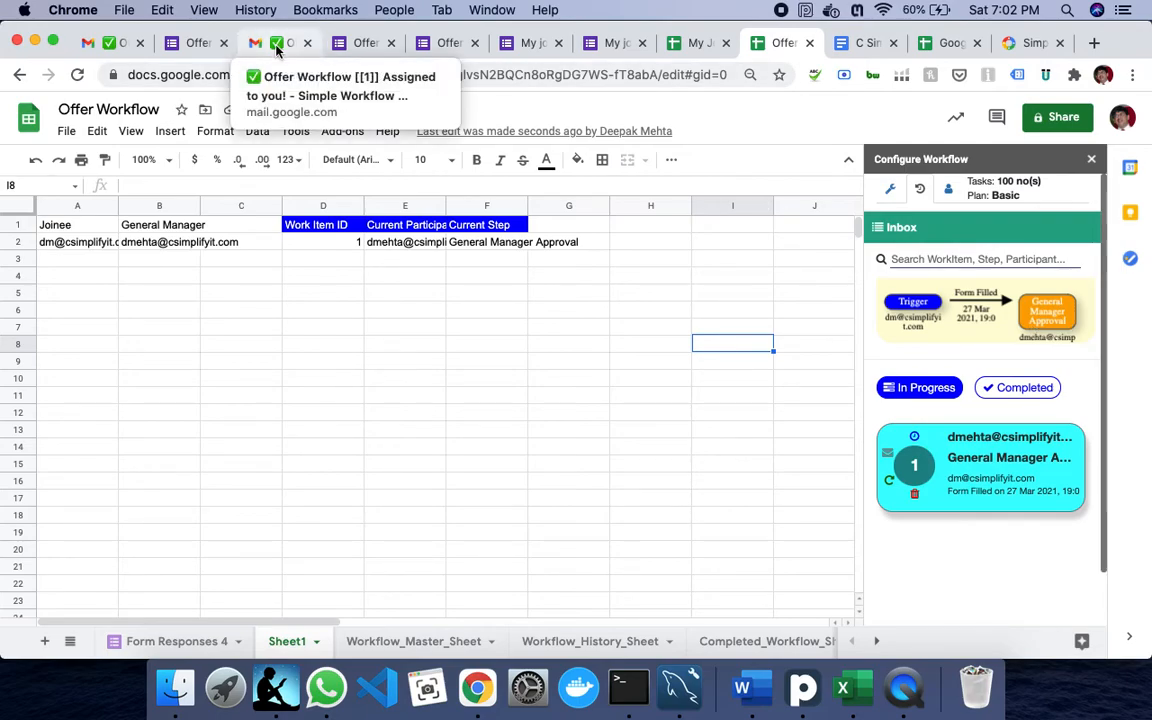
left_click(195, 45)
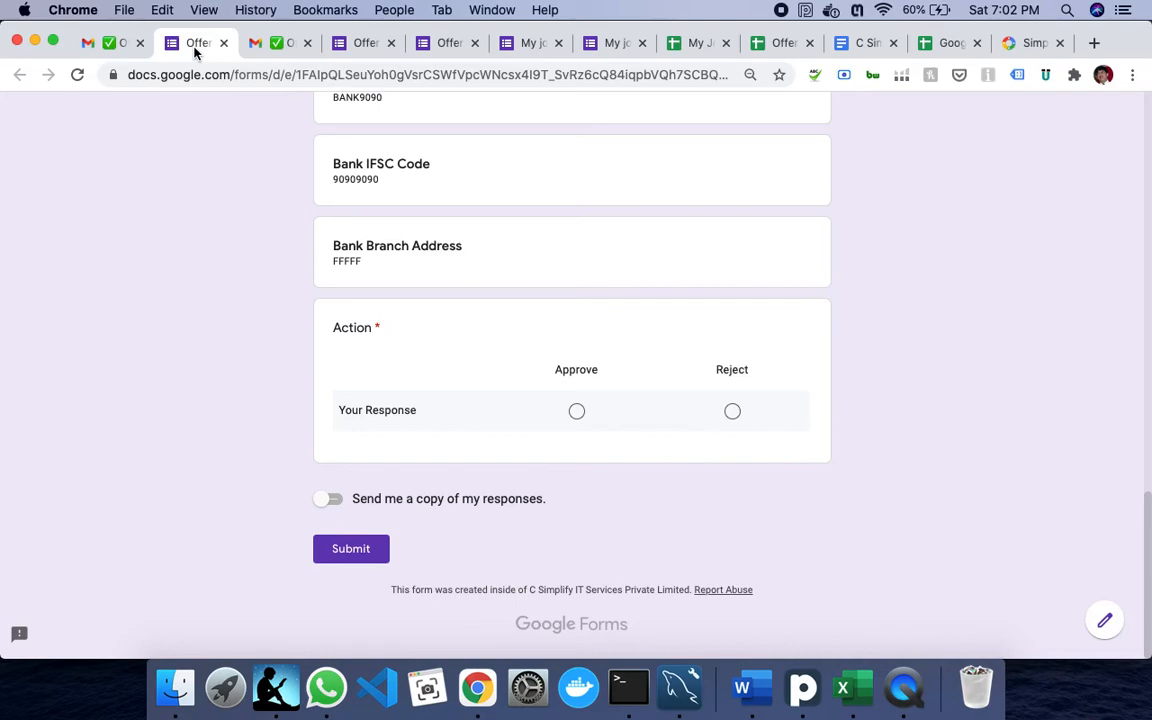
left_click(579, 415)
left_click(365, 565)
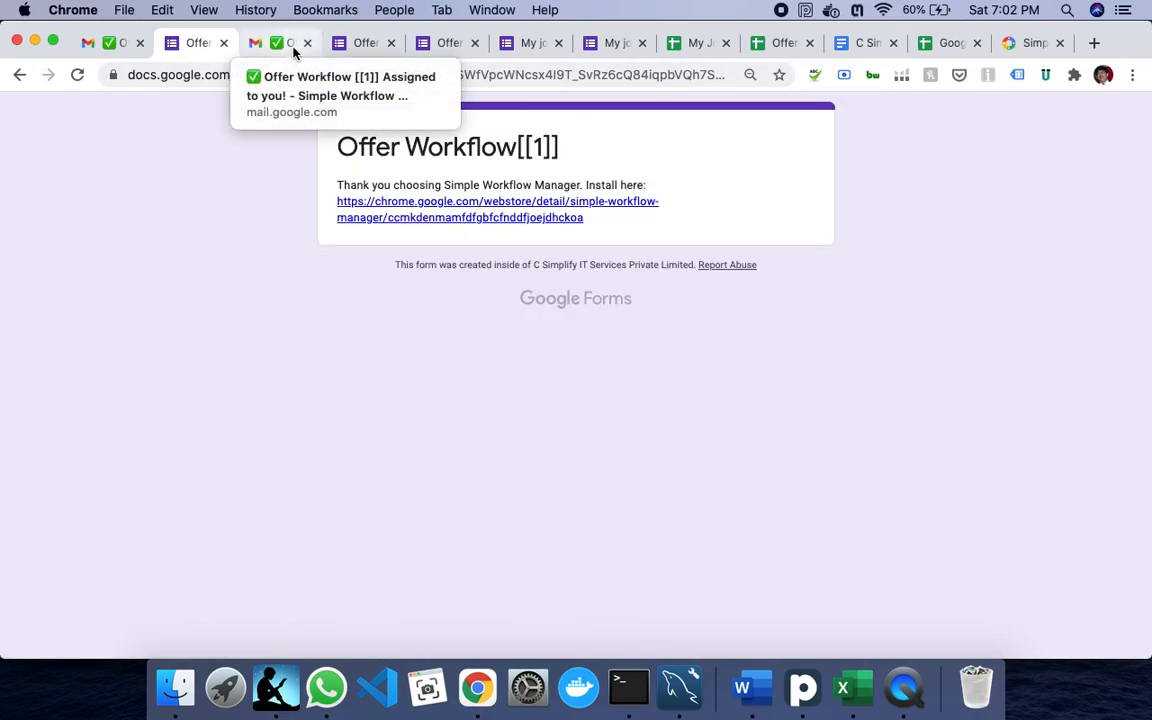
- Check that work item 1 shows Workflow Ended with participant NA, then view this month's add-on task usage
left_click(779, 45)
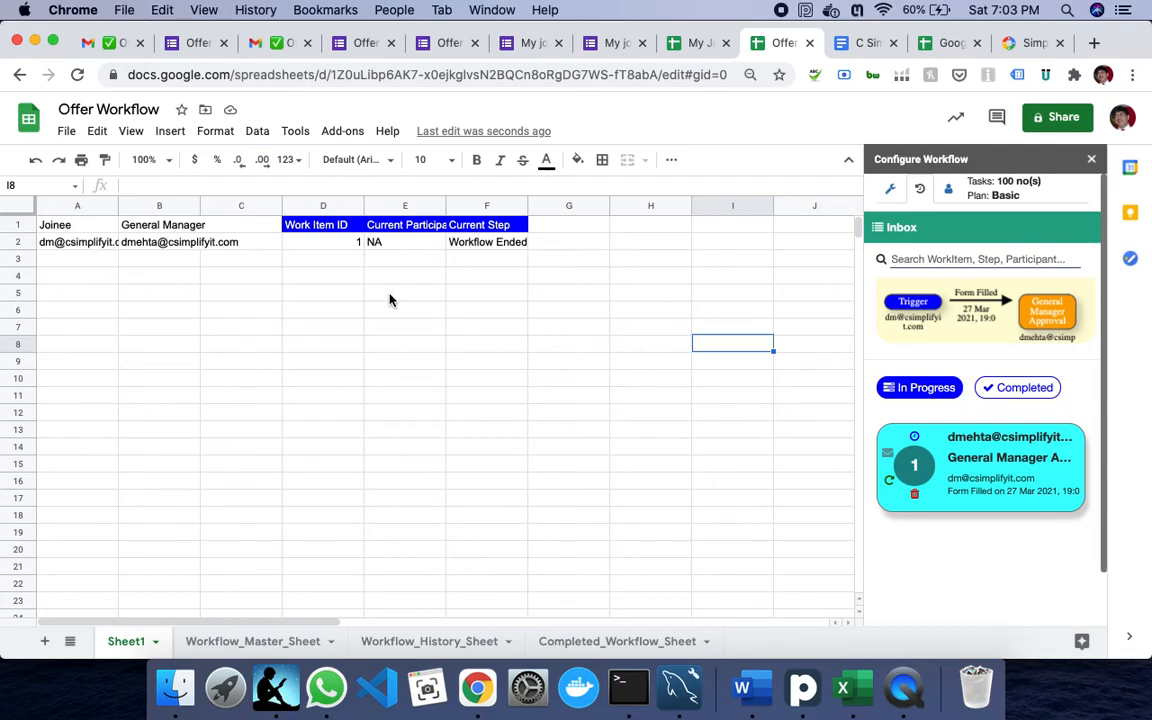
left_click(948, 188)
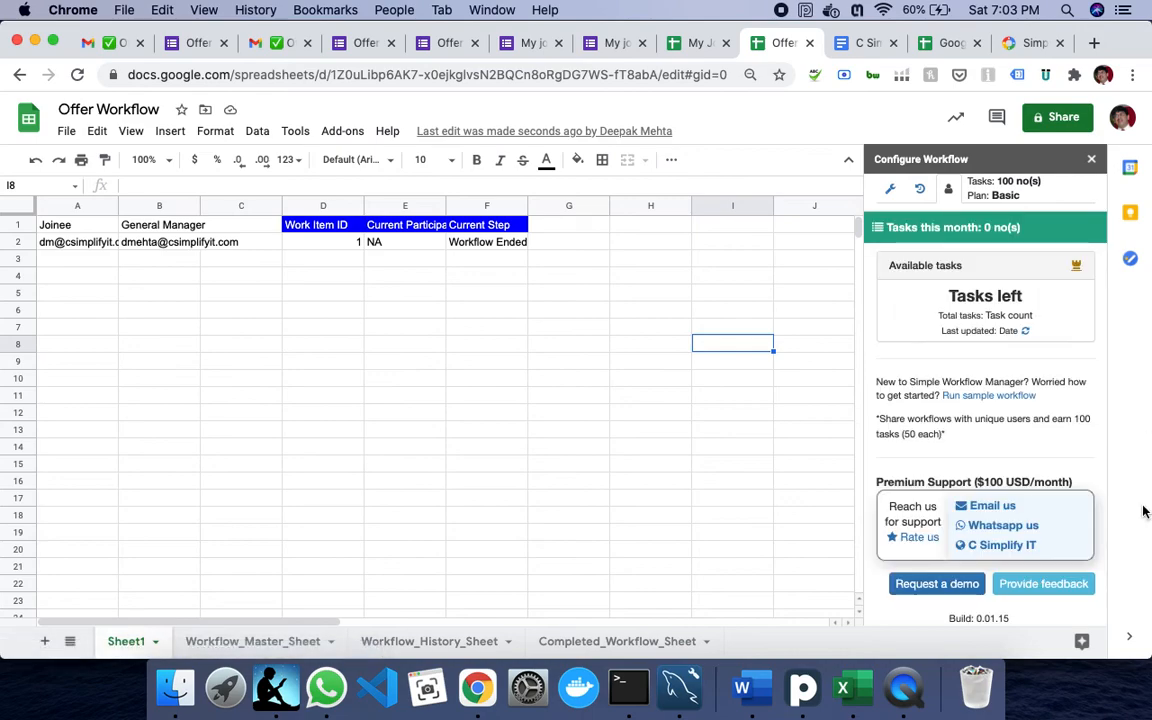